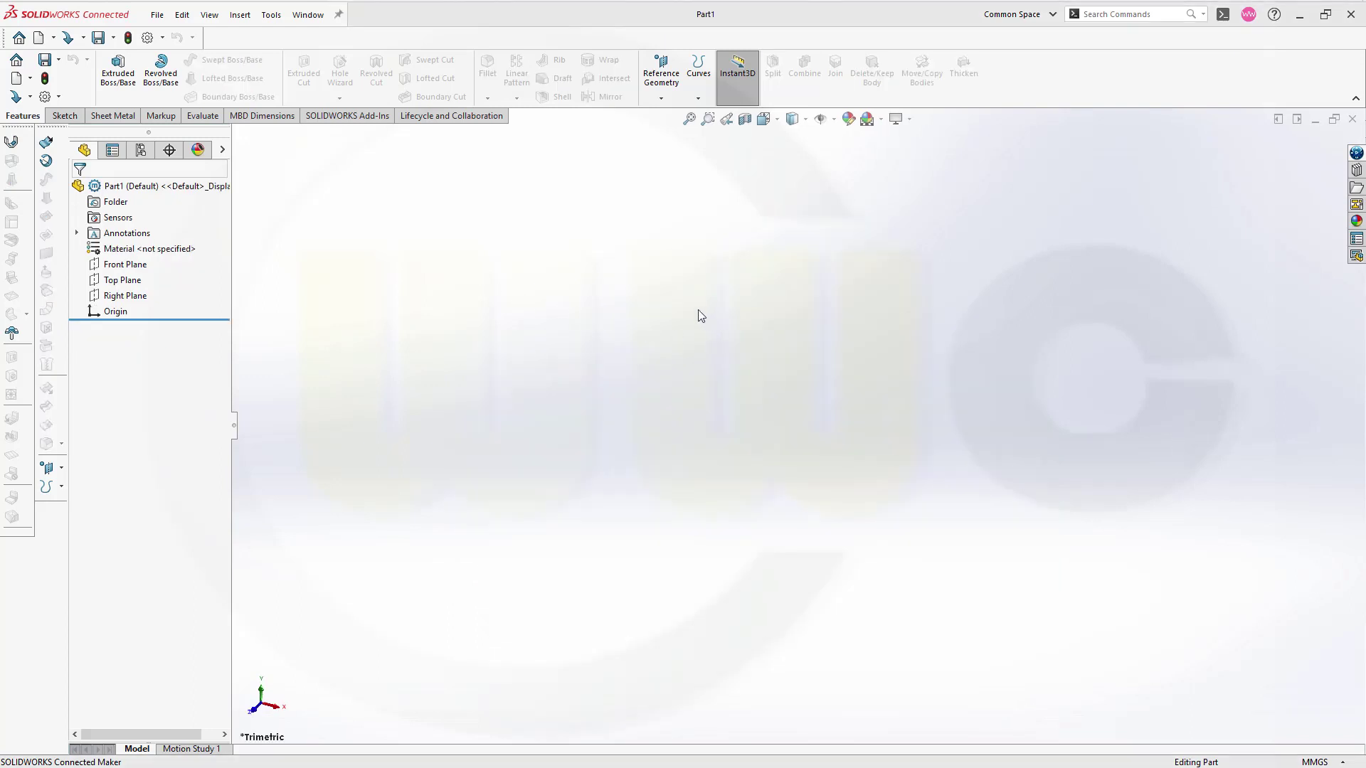
# - Create a reference axis with the Two Planes option, using Front Plane and Right Plane
pyautogui.click(659, 101)
pyautogui.click(672, 135)
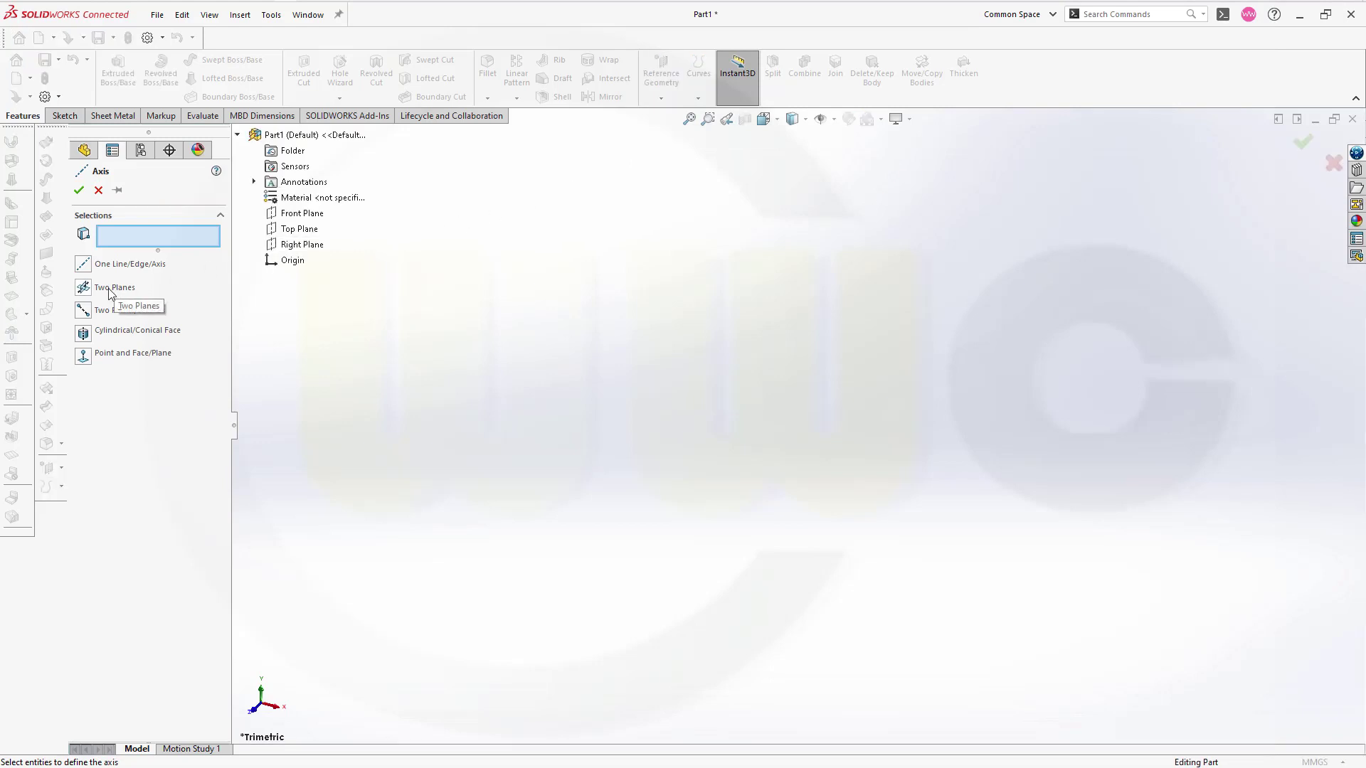
pyautogui.click(110, 293)
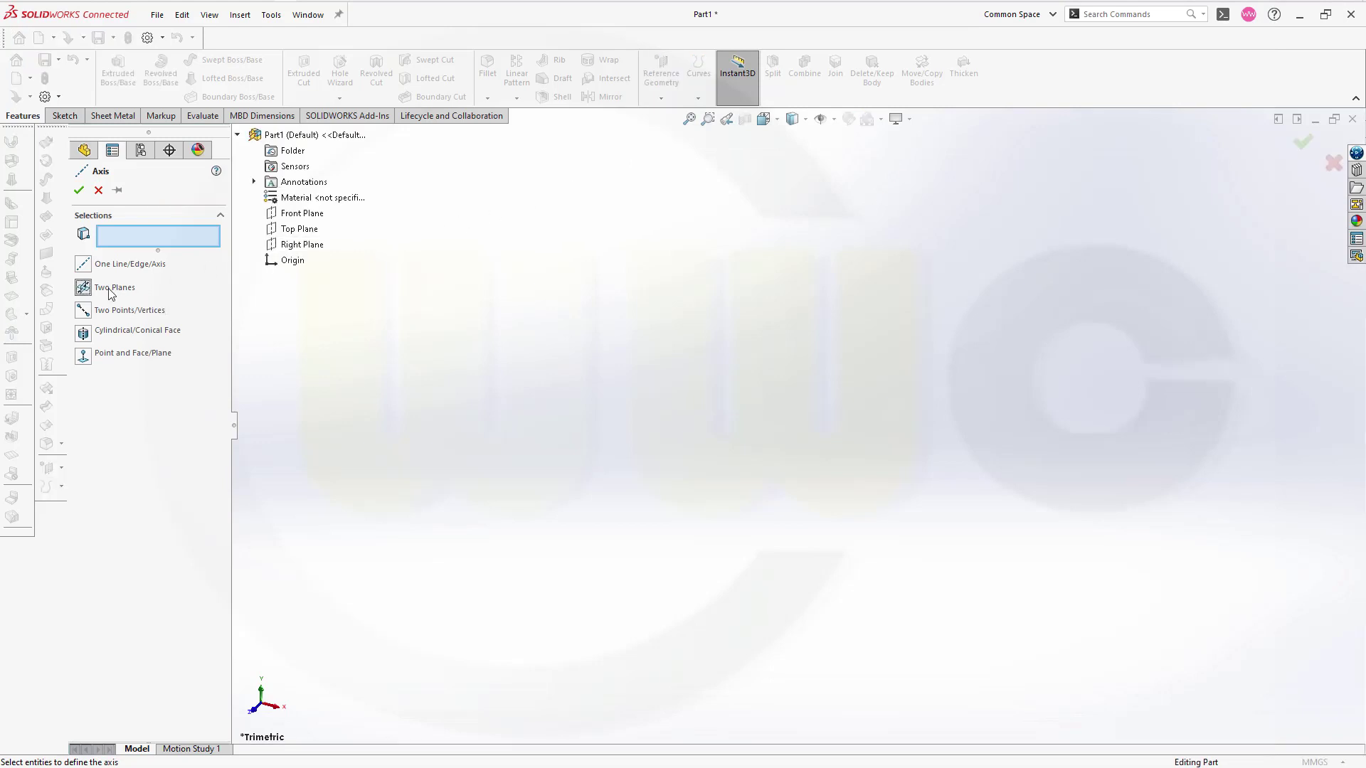
pyautogui.click(306, 218)
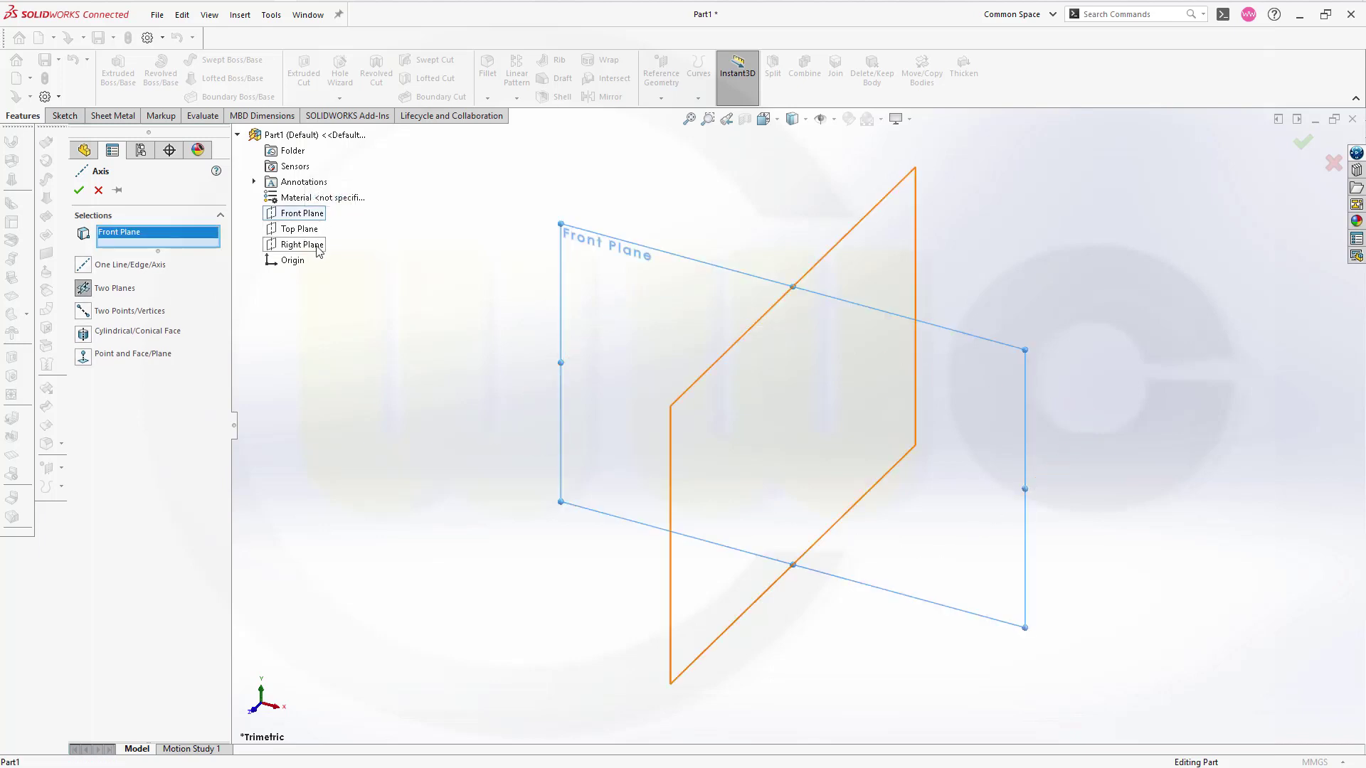
pyautogui.click(313, 246)
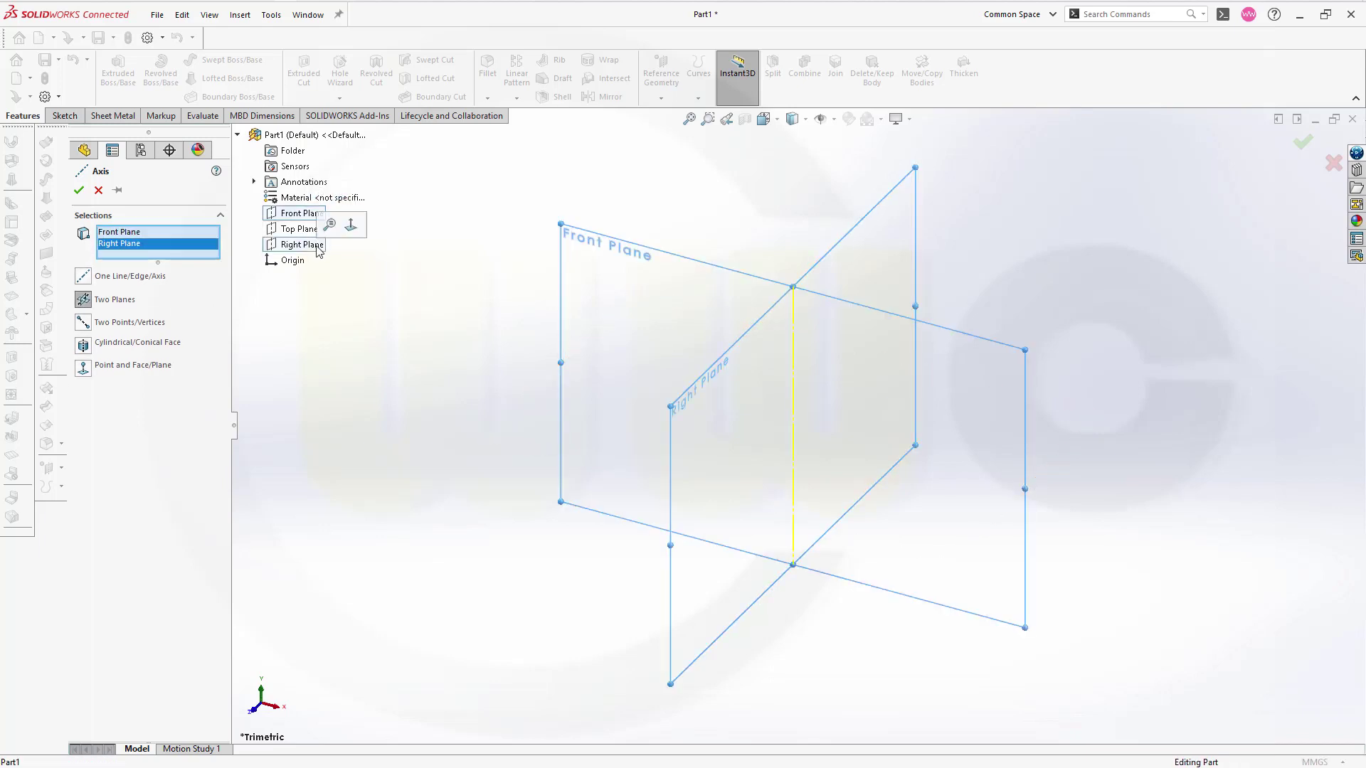
pyautogui.click(78, 190)
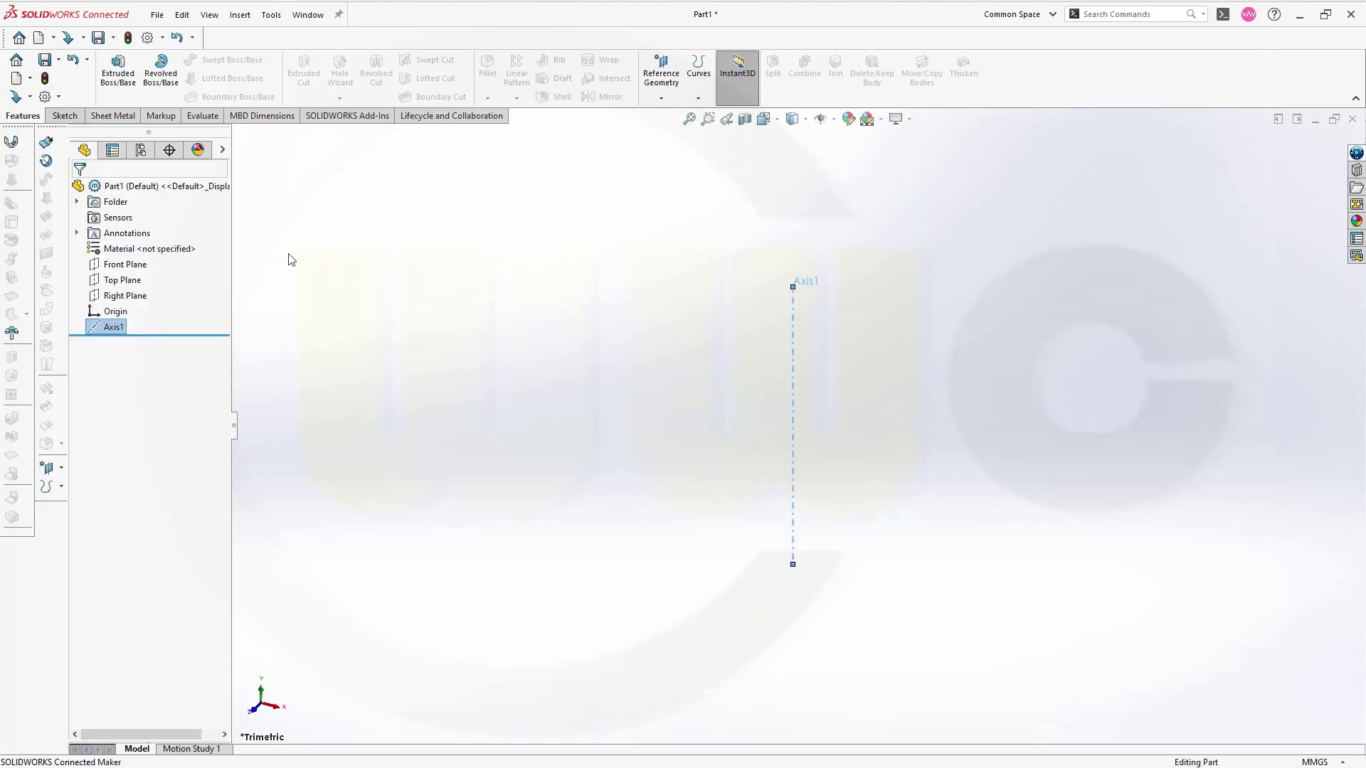
# - Start a sketch on the Front Plane and draw a slanted line right of the axis
pyautogui.click(63, 116)
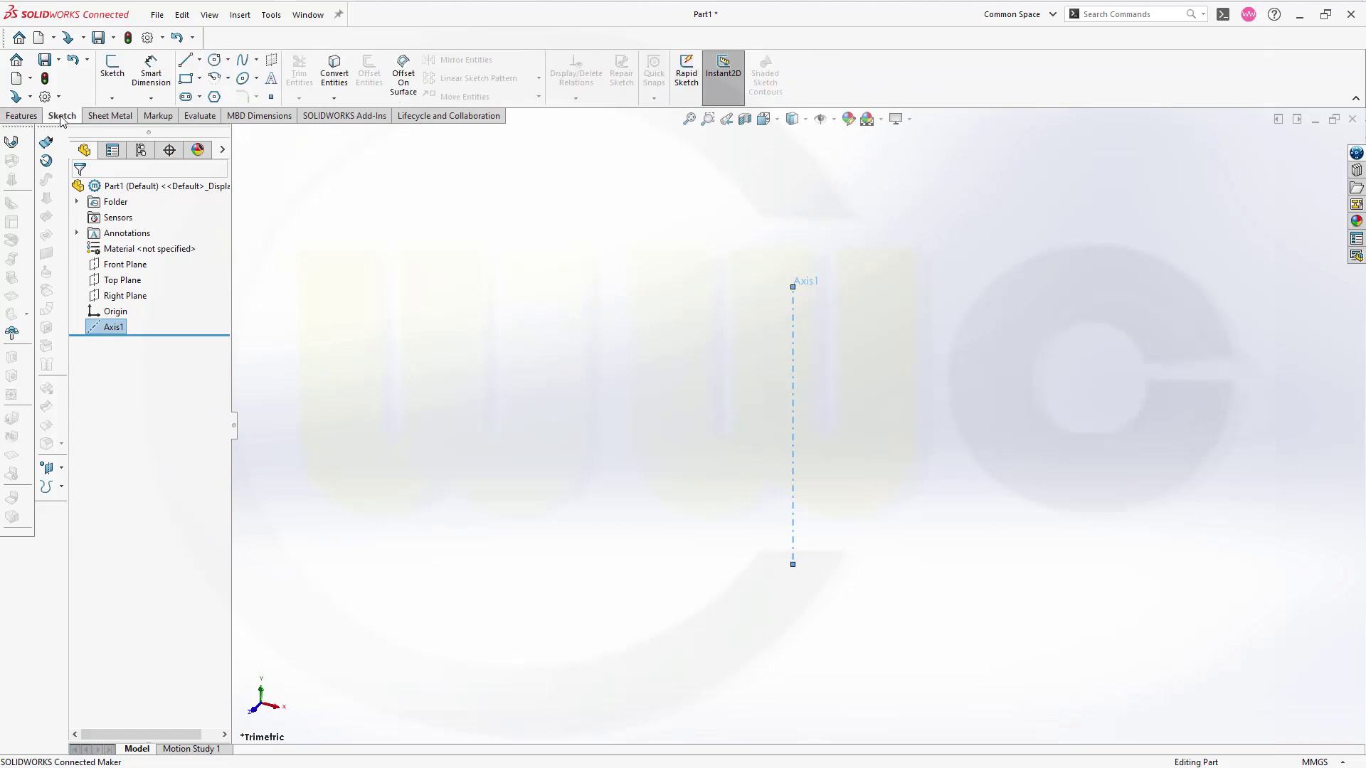
pyautogui.click(111, 66)
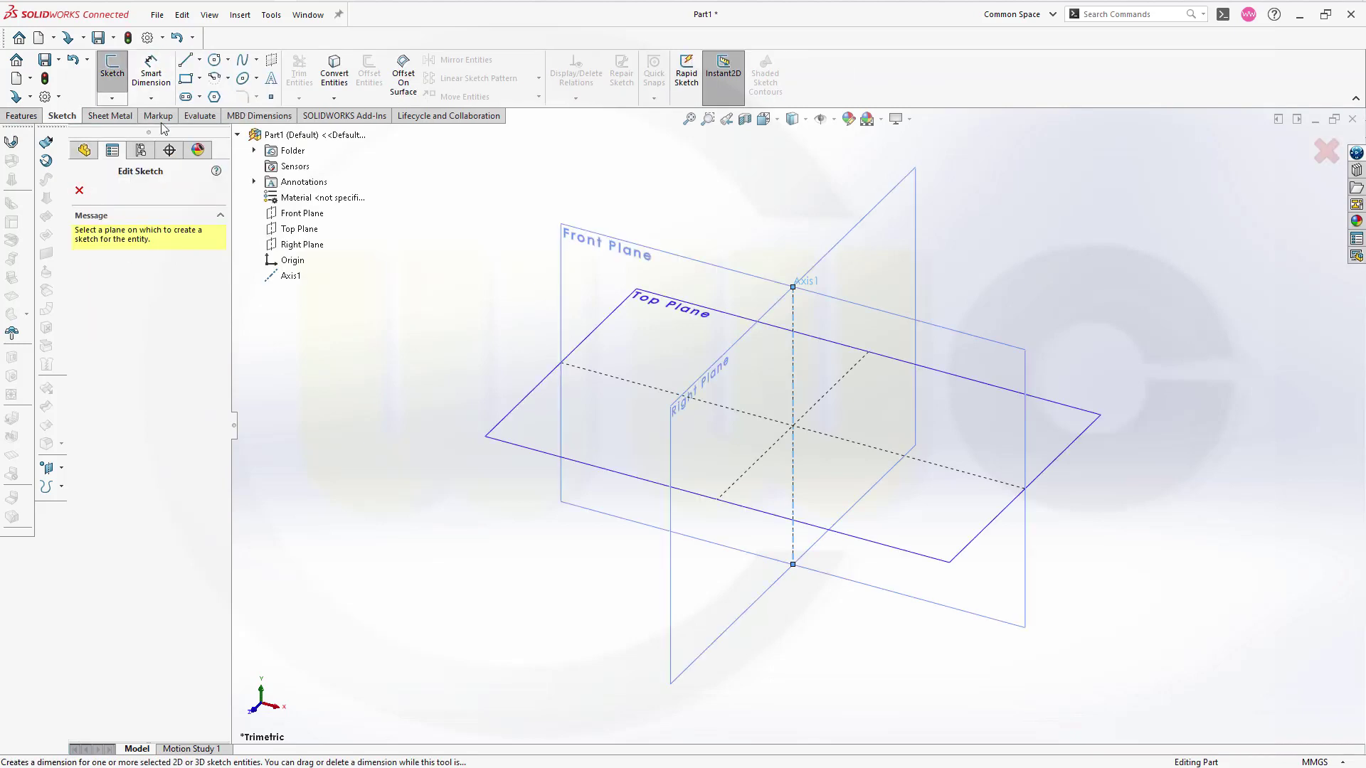
pyautogui.click(596, 237)
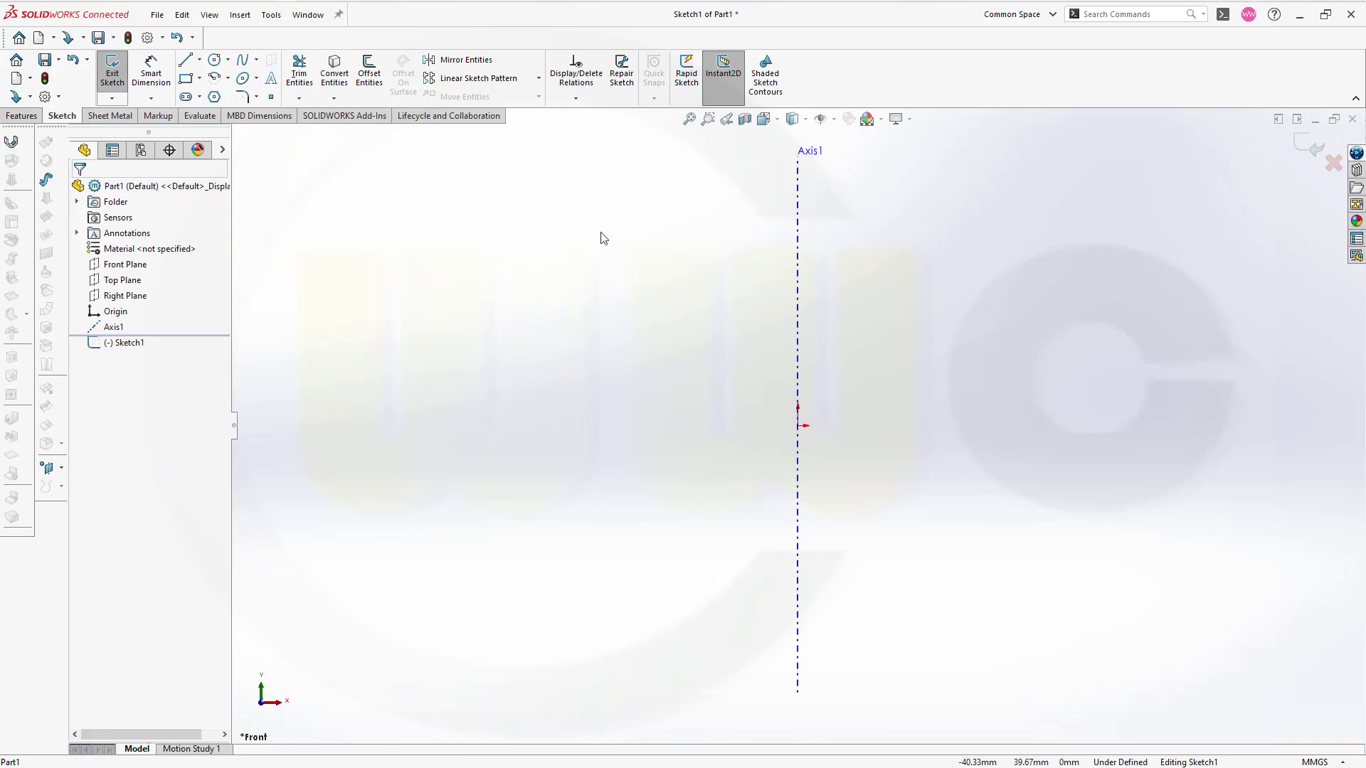
pyautogui.click(184, 65)
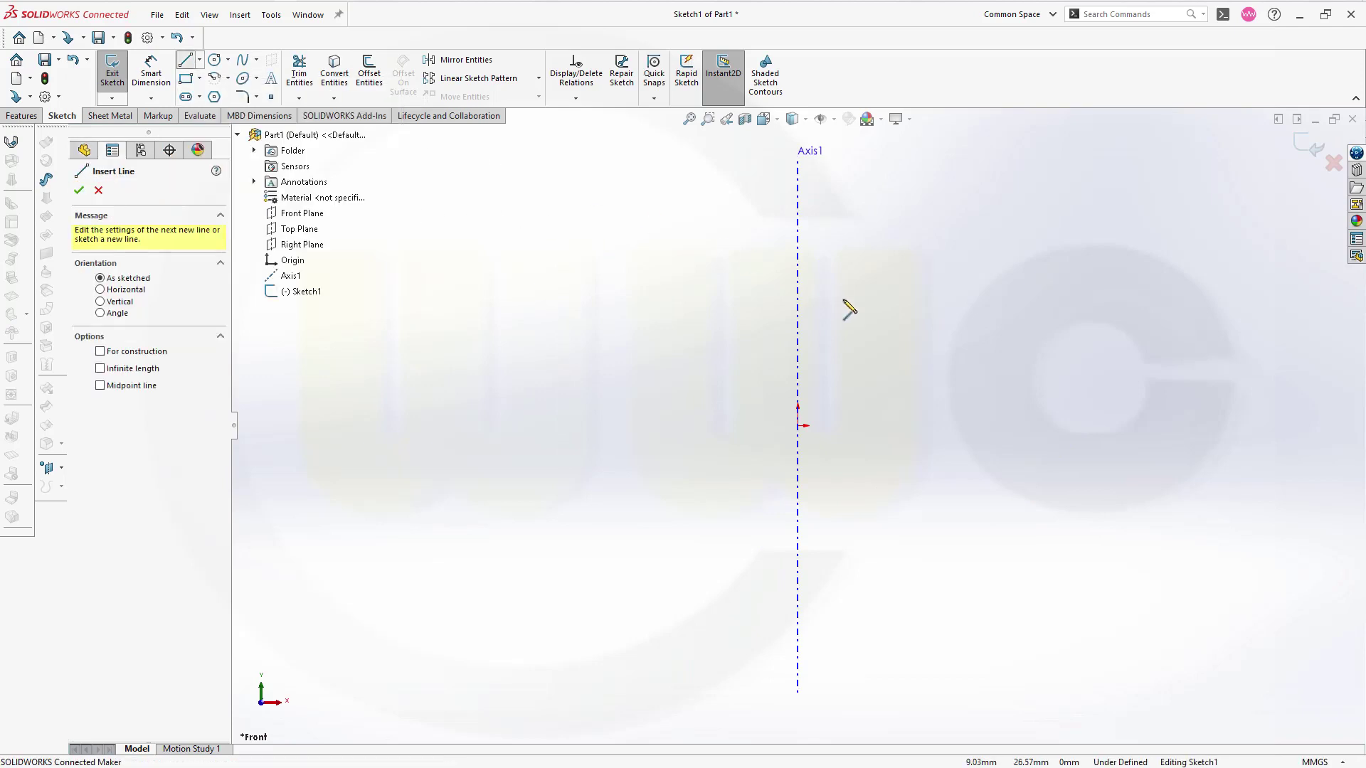
pyautogui.click(797, 426)
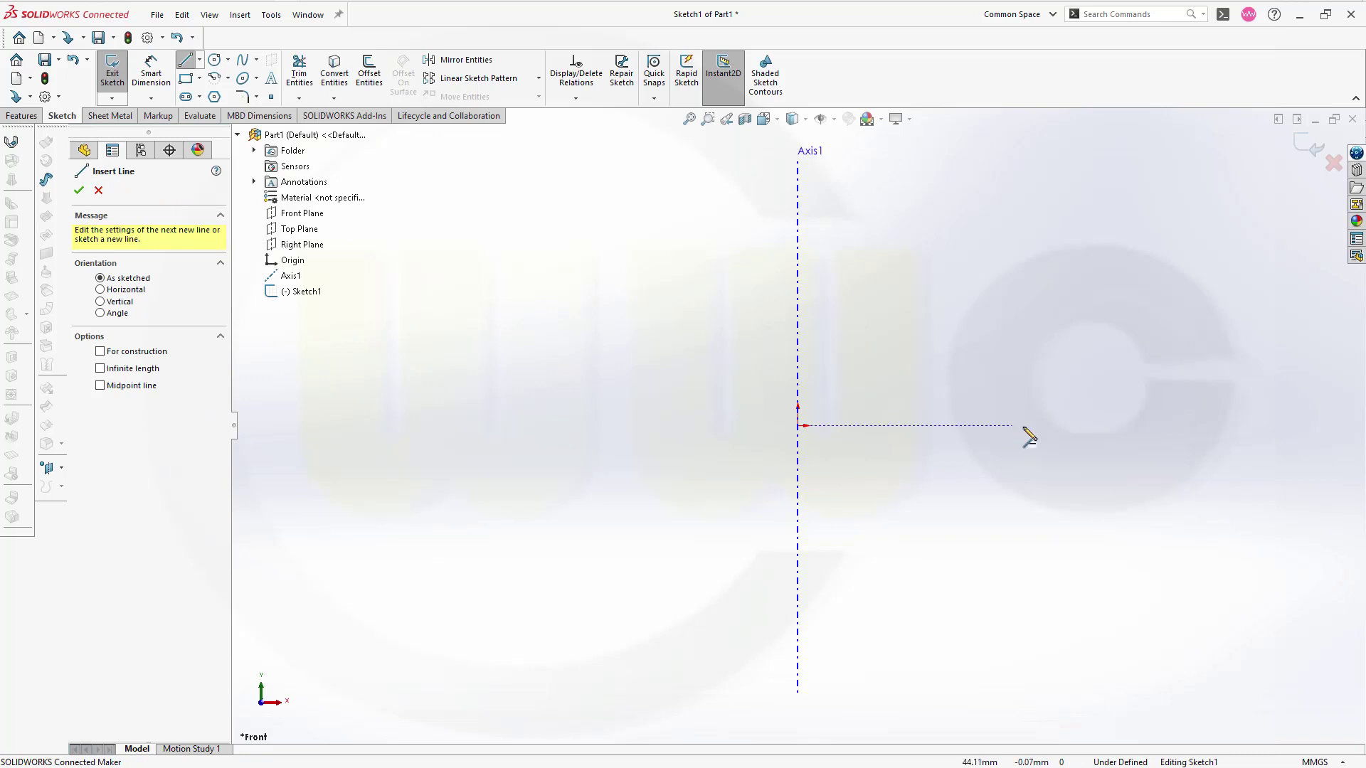
pyautogui.click(1072, 425)
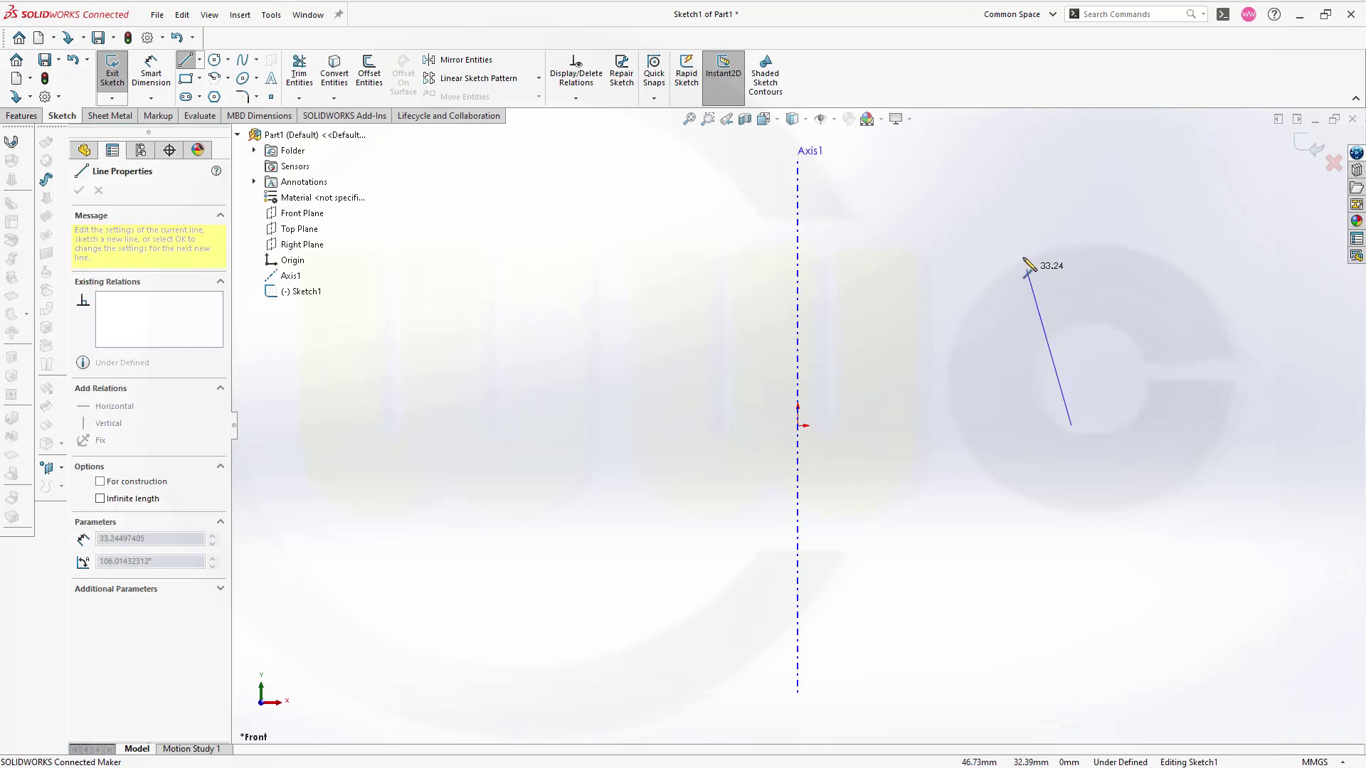
pyautogui.click(1020, 249)
pyautogui.press('Escape')
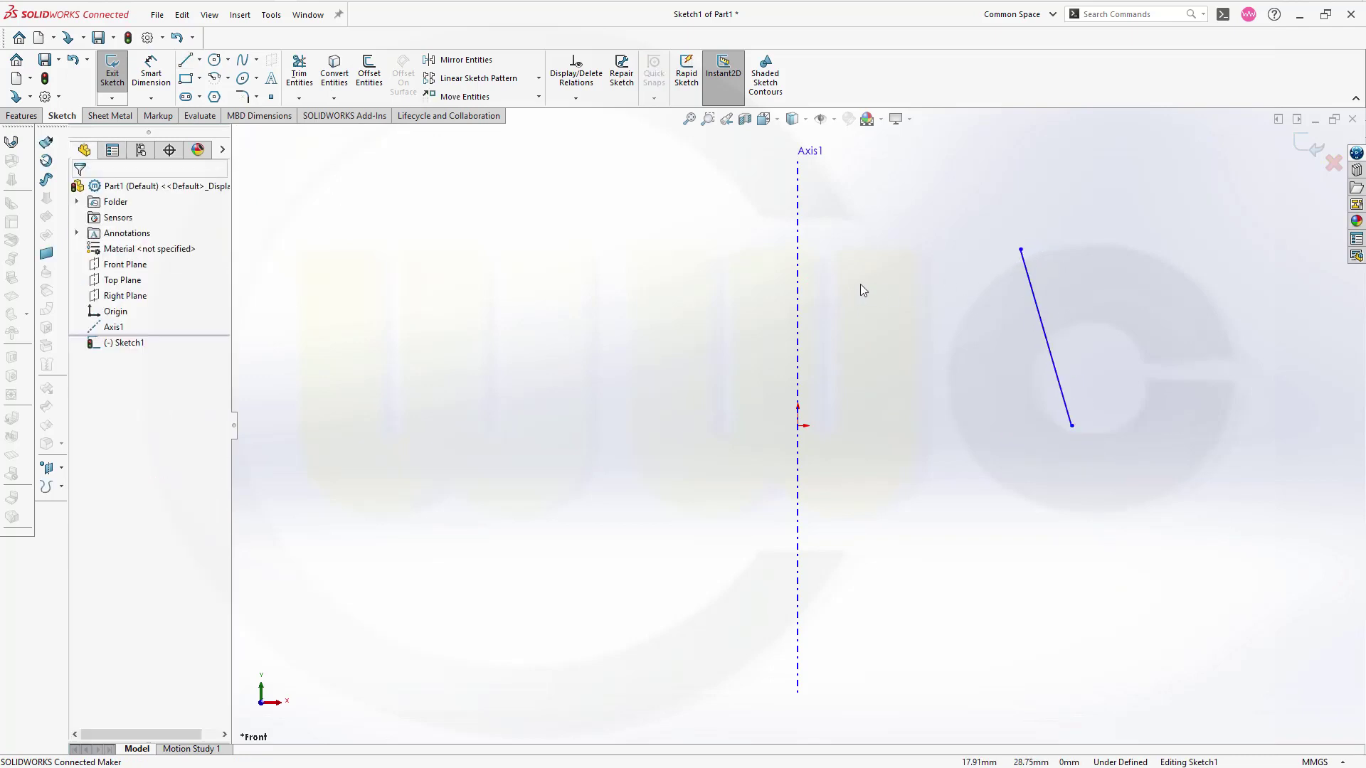
# - Draw a horizontal construction line from the origin to the slanted line's bottom end
pyautogui.click(187, 62)
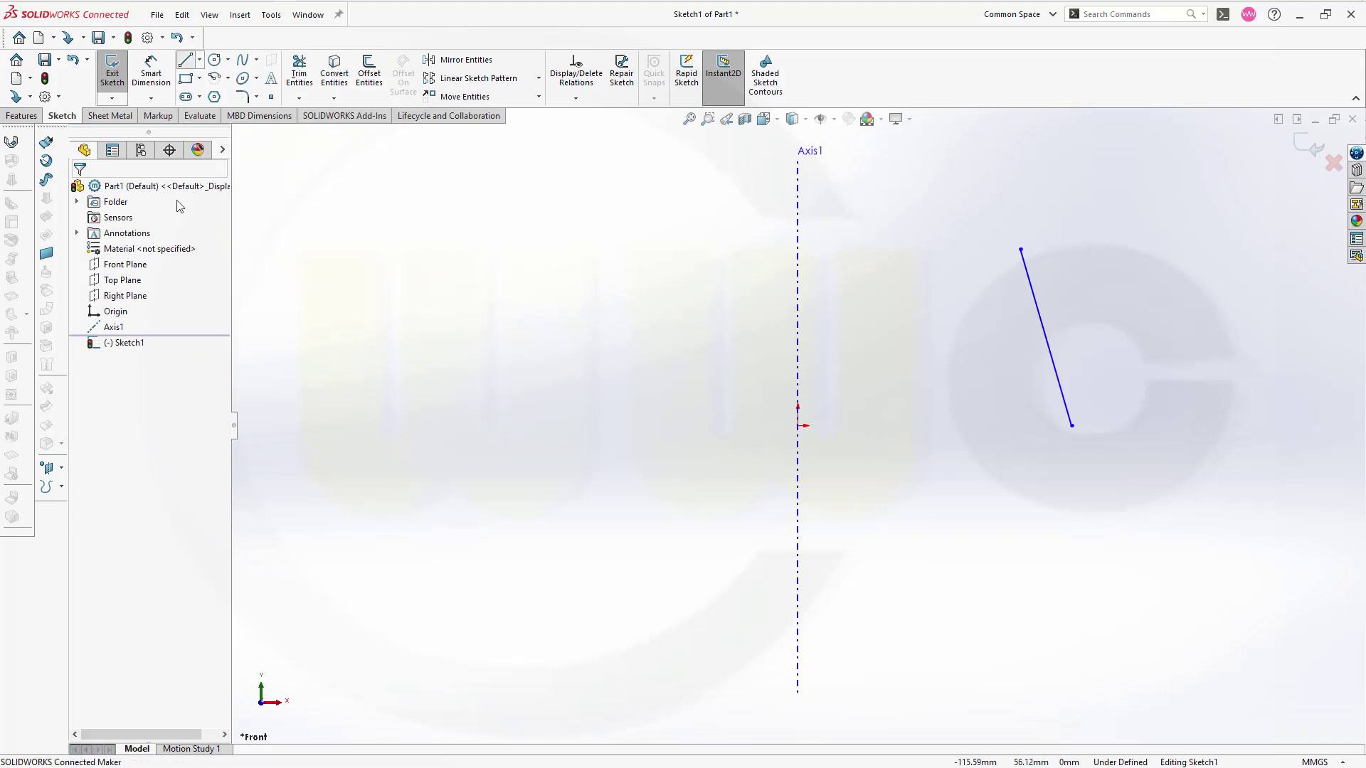
pyautogui.click(798, 426)
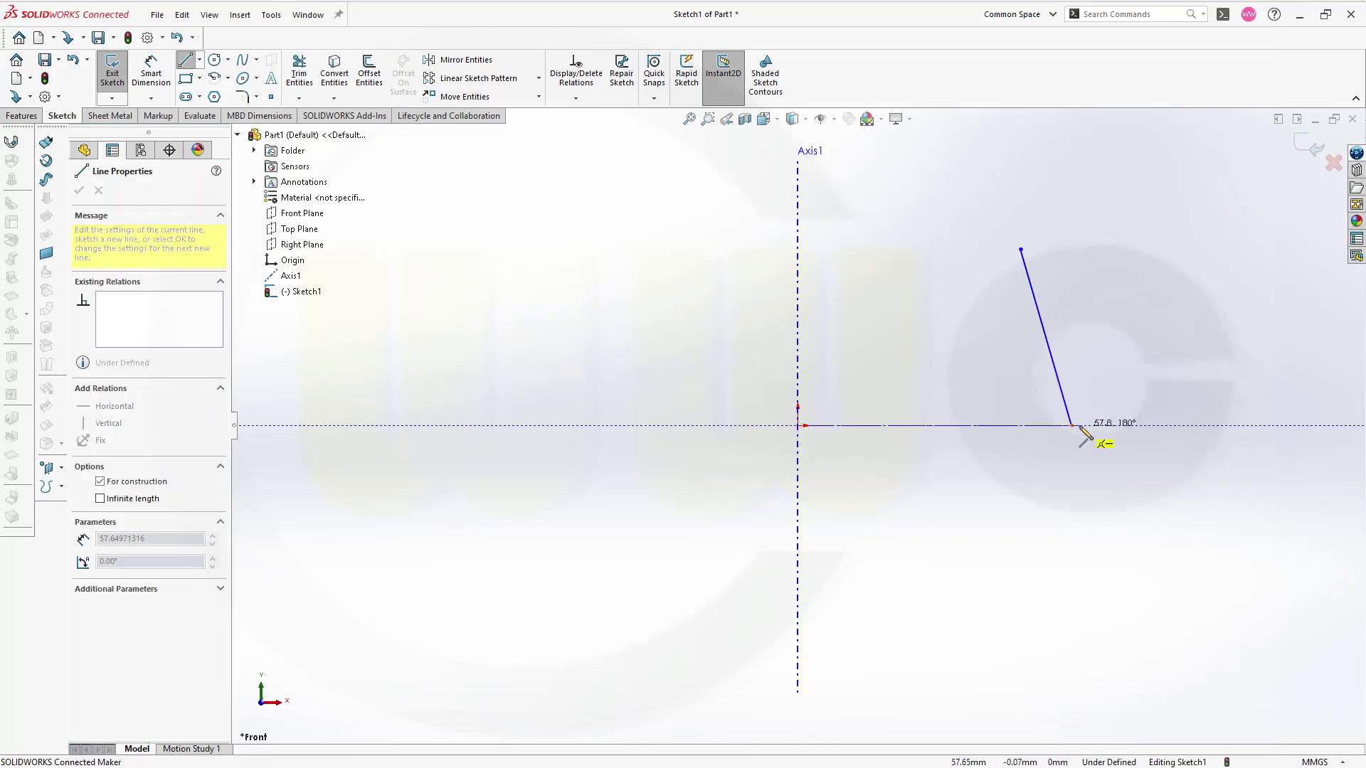
pyautogui.click(1074, 441)
pyautogui.press('Escape')
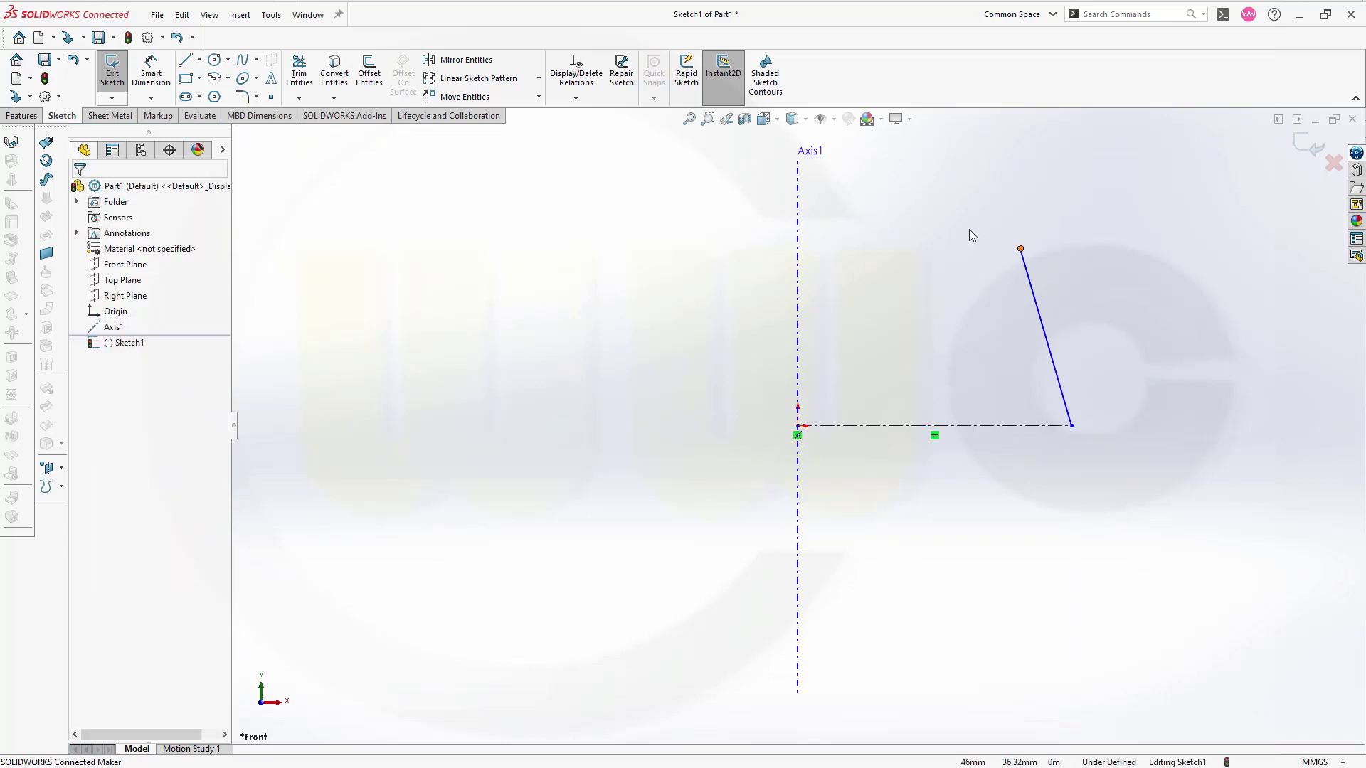
# - Dimension the construction line to 60 mm and the slanted line's height to 50 mm
pyautogui.moveTo(349, 170); pyautogui.dragTo(351, 145, button='right')
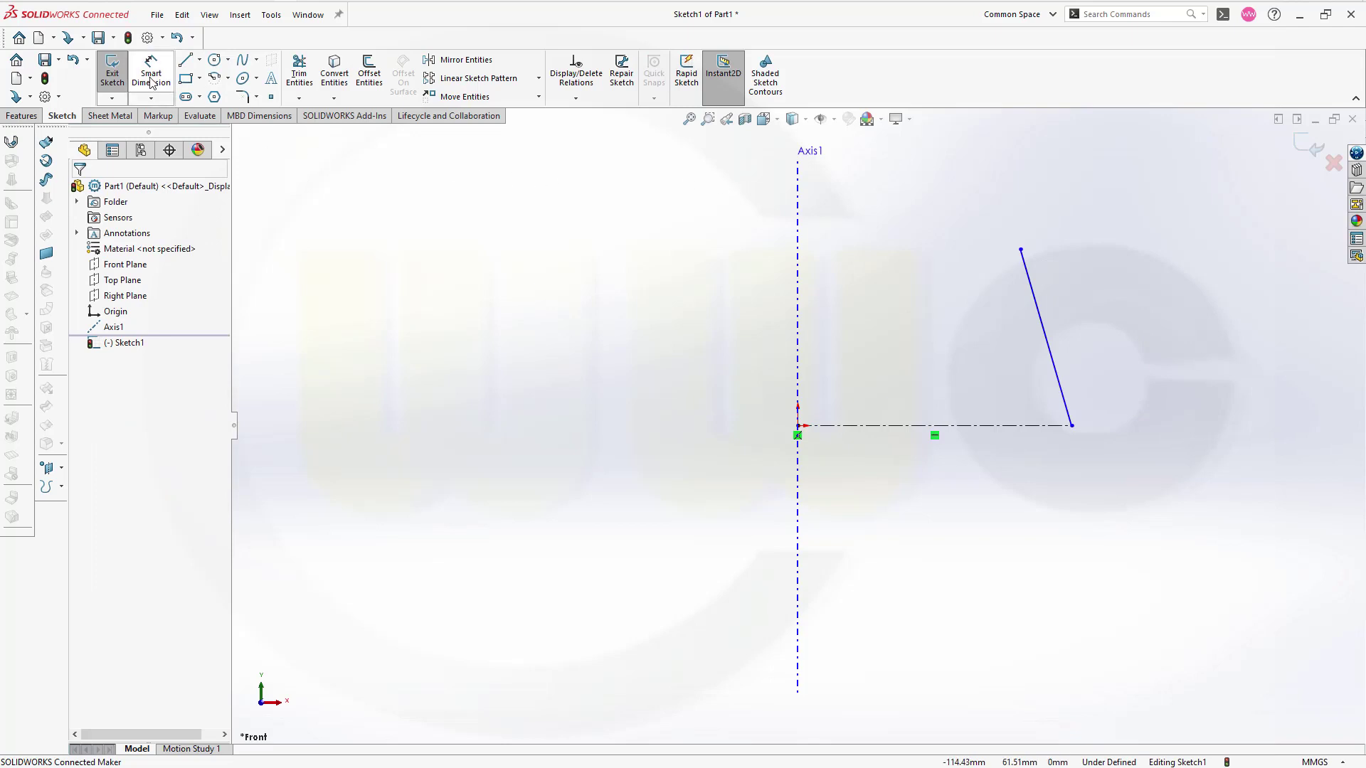
pyautogui.click(876, 427)
pyautogui.click(891, 488)
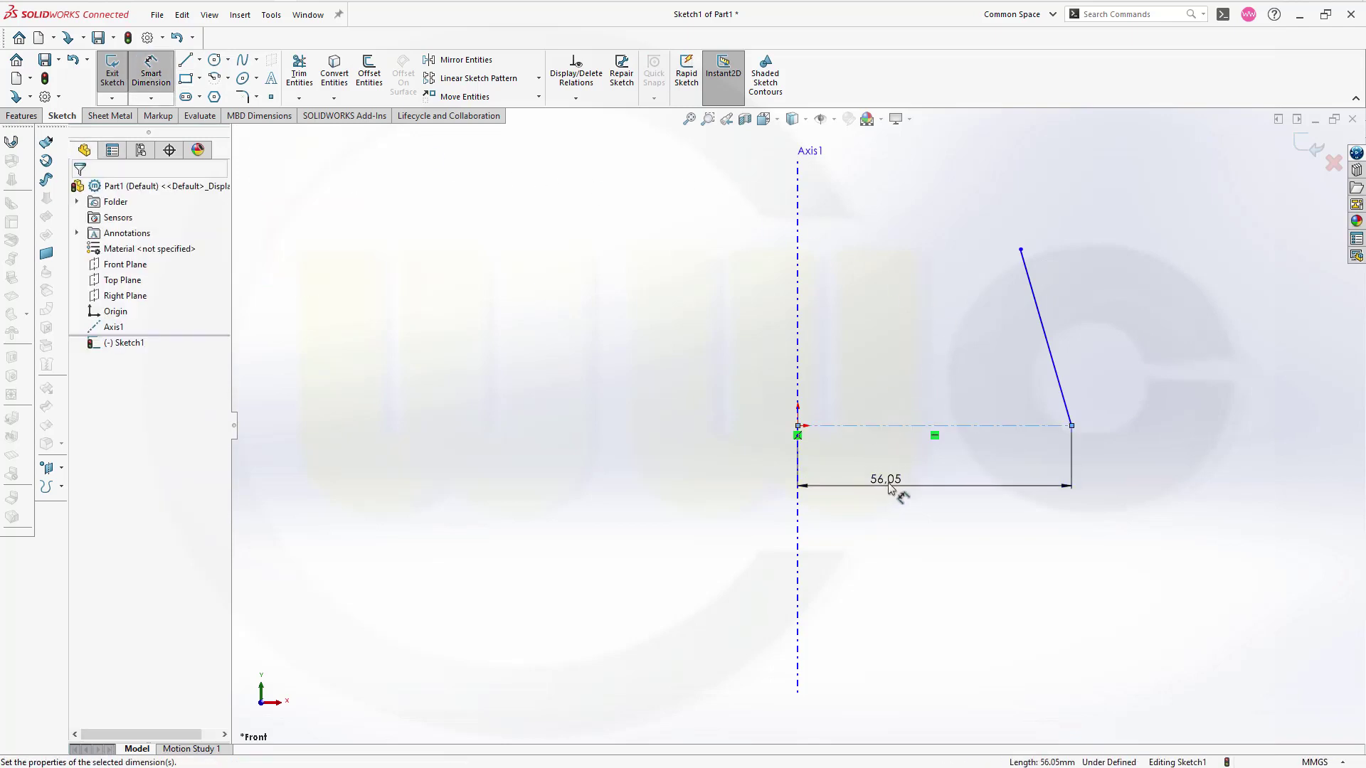
pyautogui.write('60')
pyautogui.press('Return')
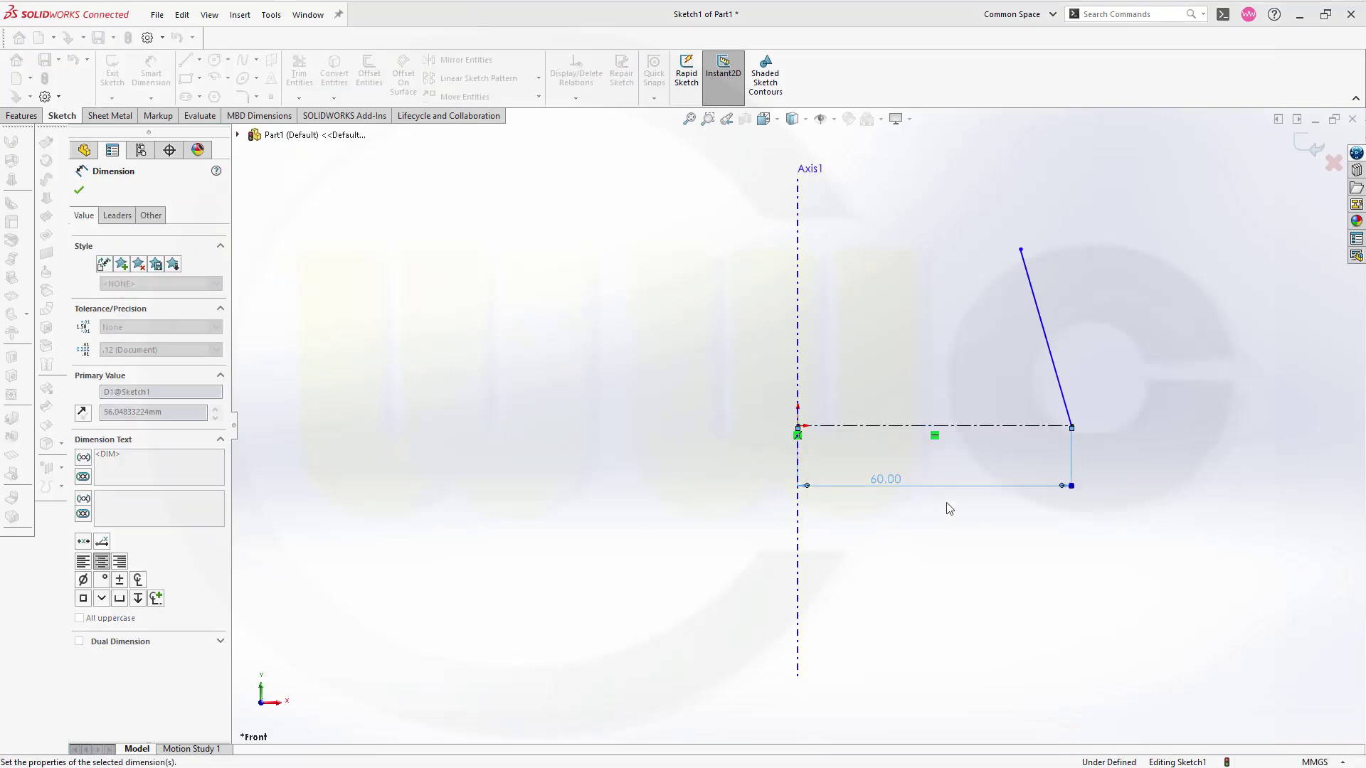
pyautogui.click(1054, 358)
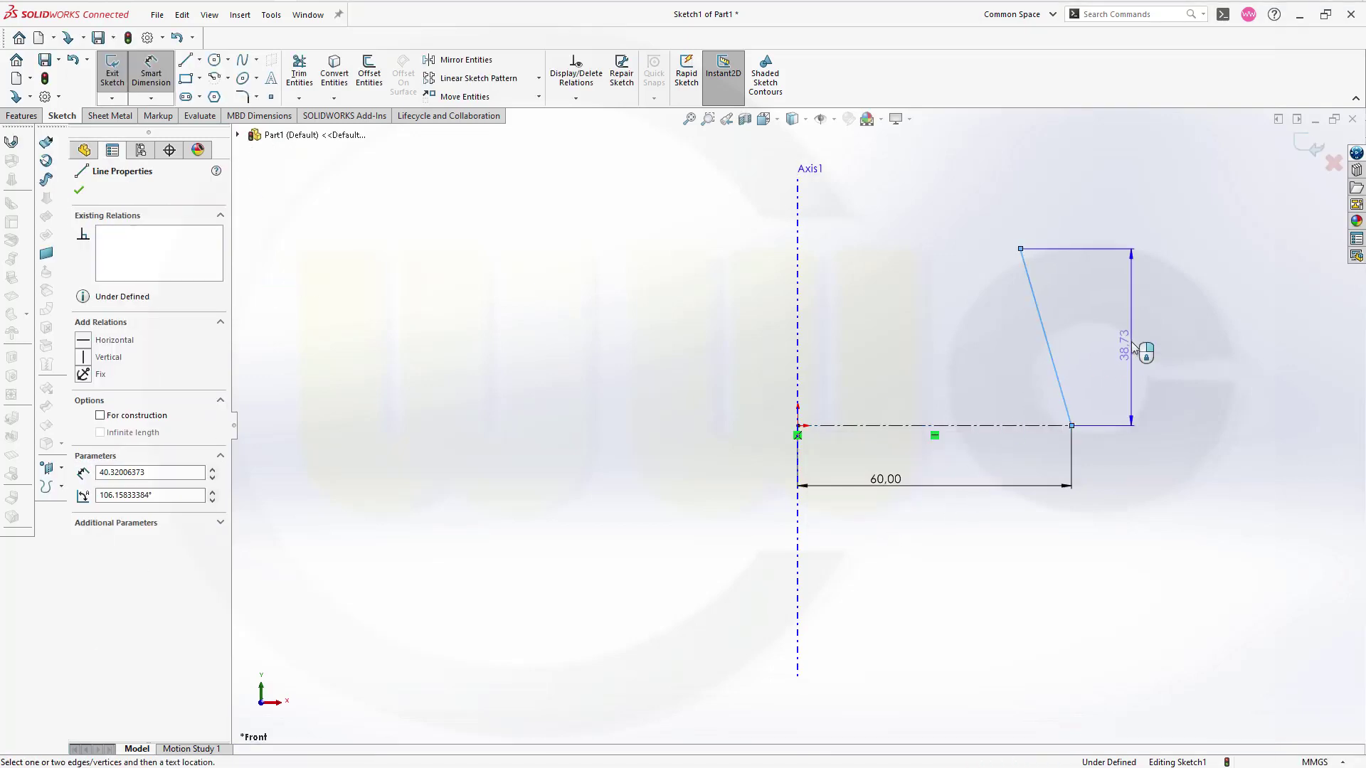
pyautogui.click(1133, 342)
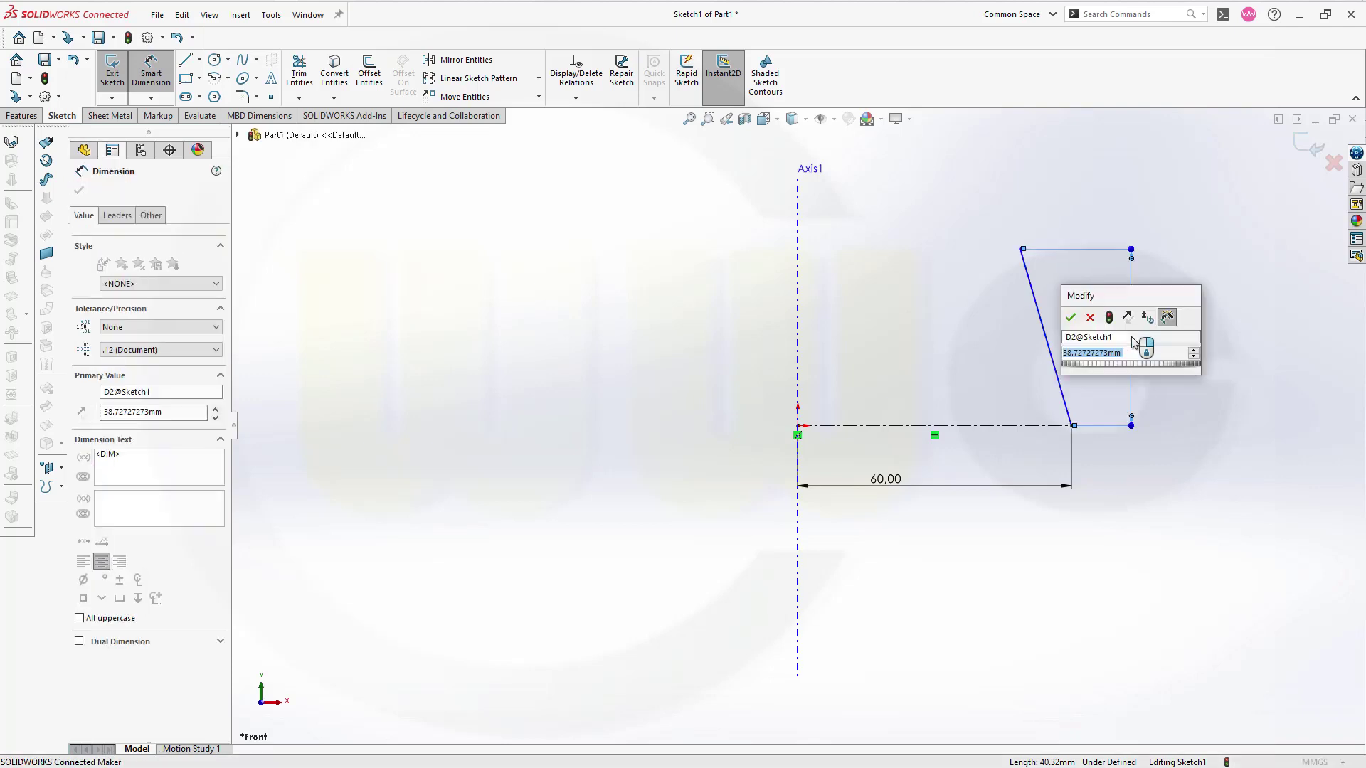
pyautogui.write('50')
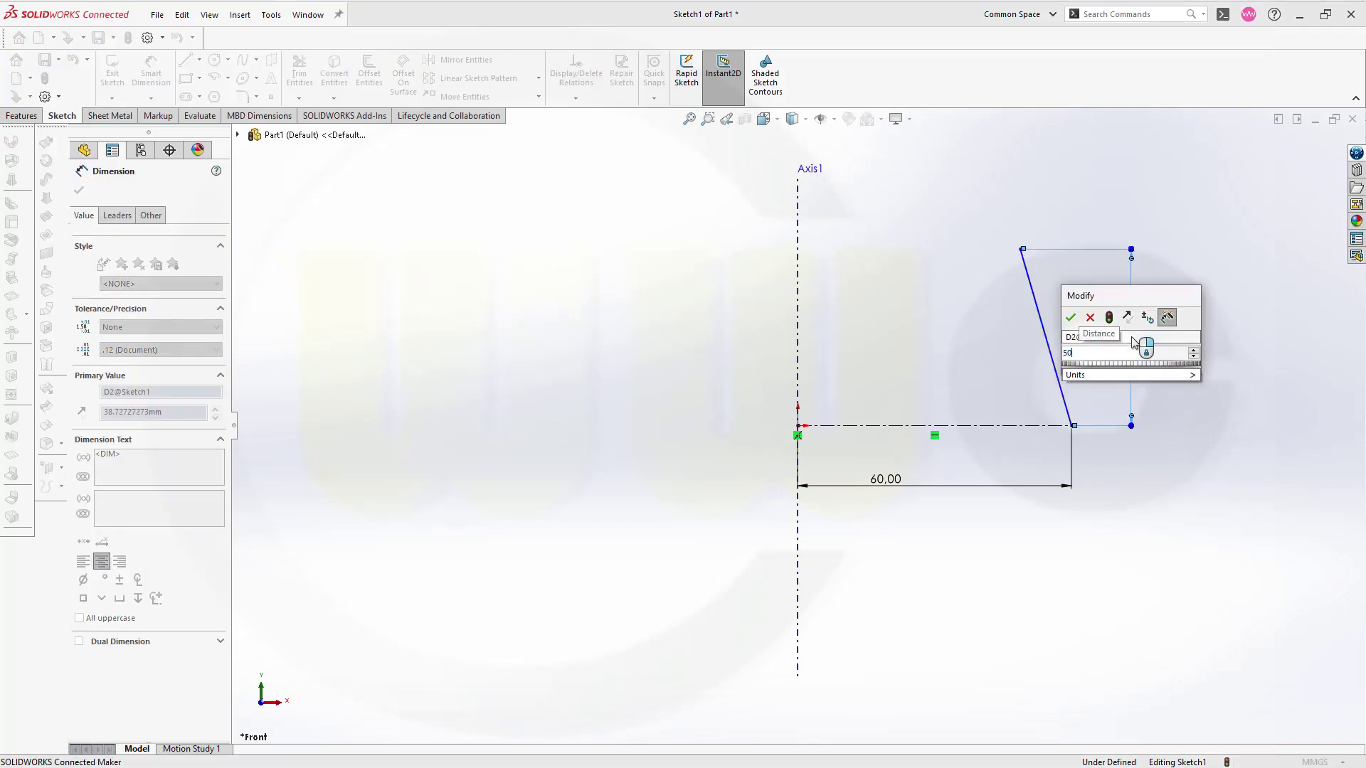
pyautogui.press('Return')
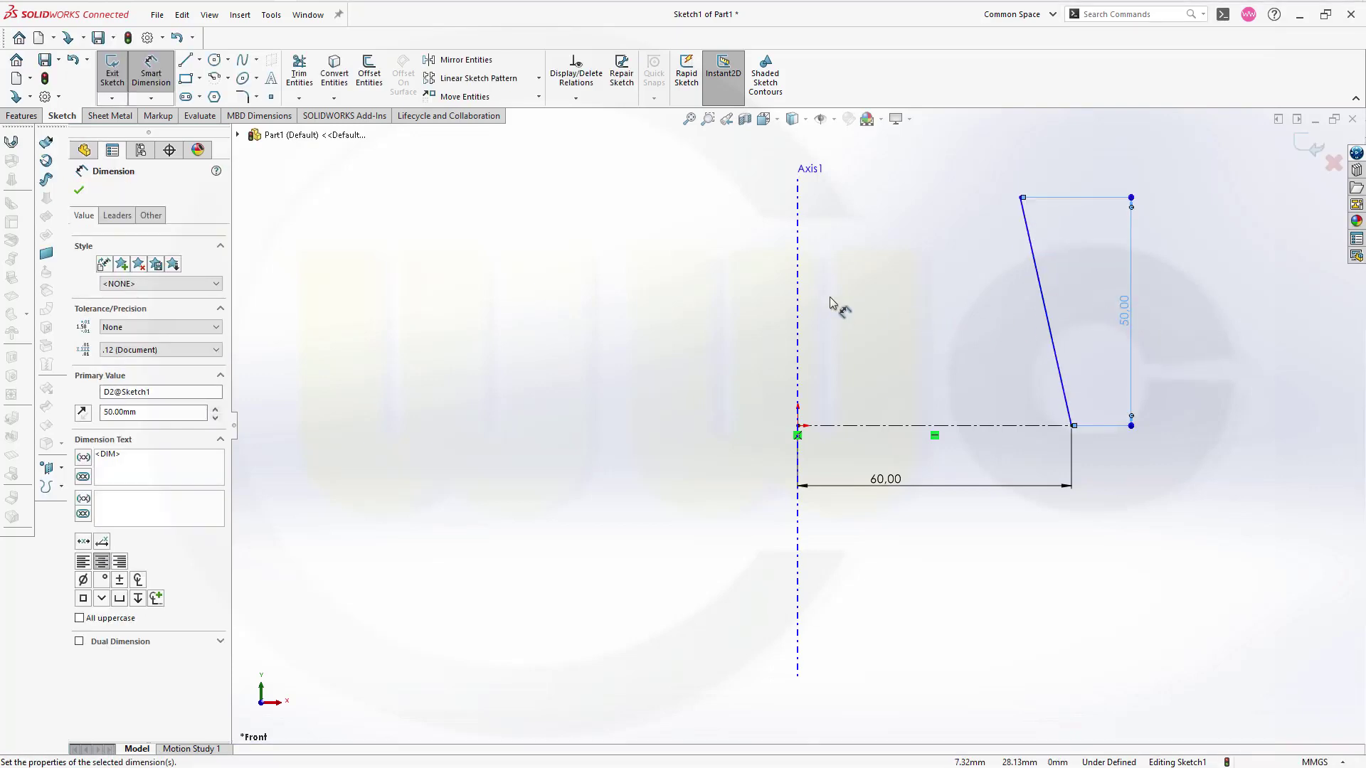
# - Add an angle dimension between Axis1 and the slanted line, then exit Sketch1
pyautogui.click(798, 322)
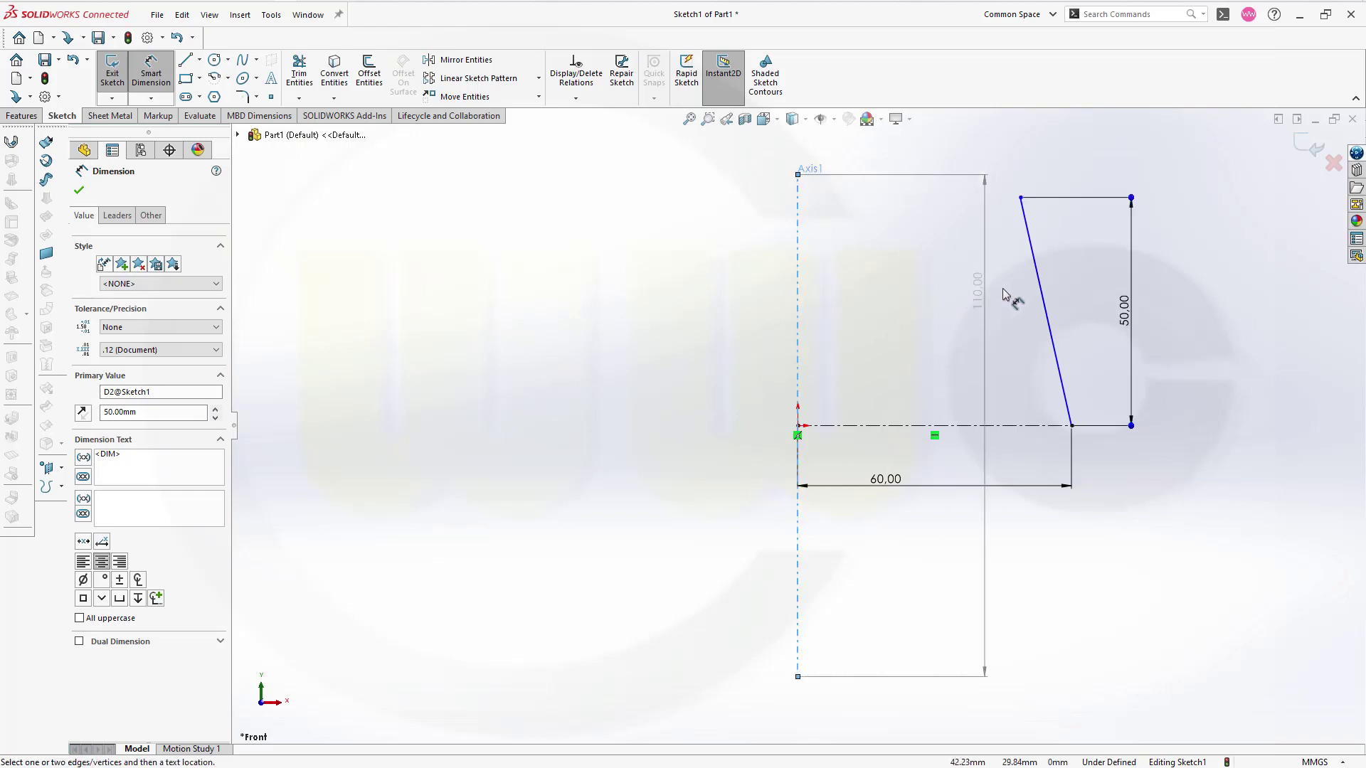
pyautogui.click(1037, 299)
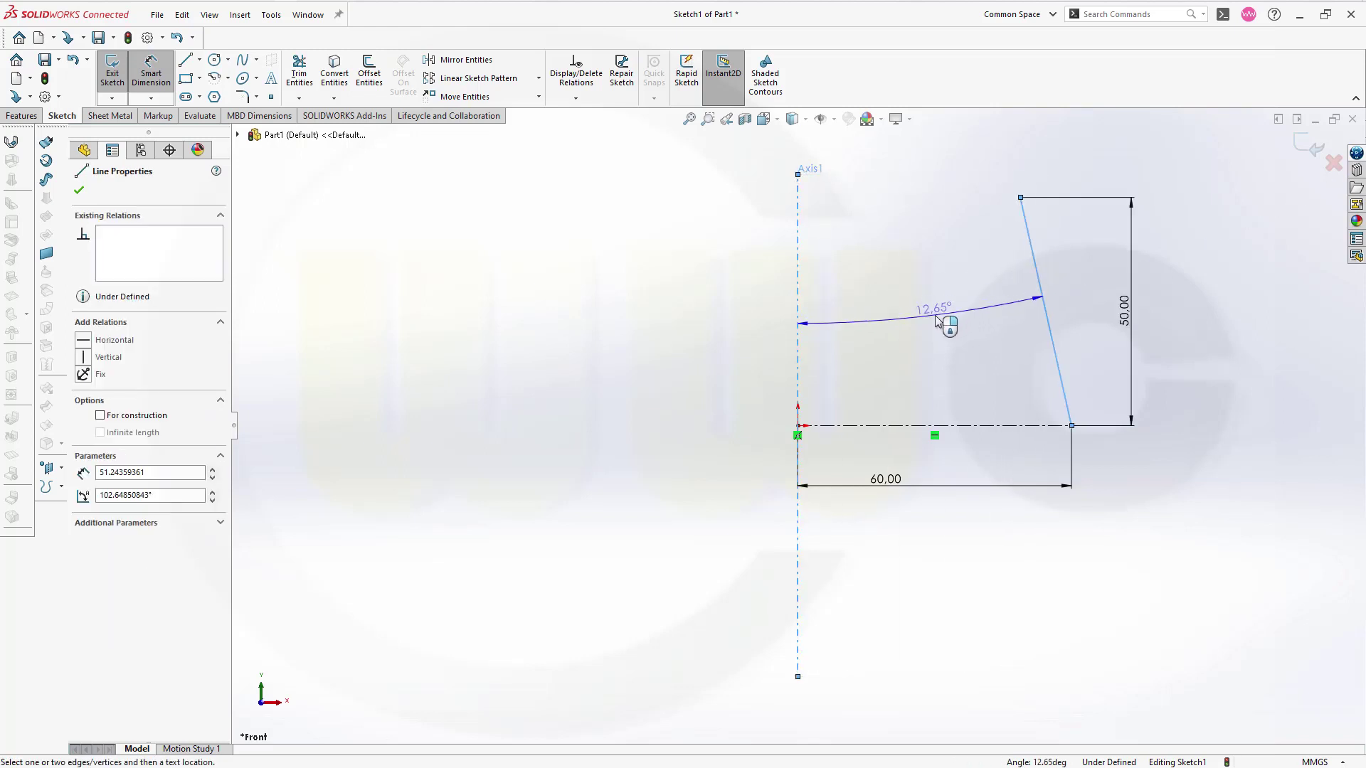
pyautogui.click(939, 320)
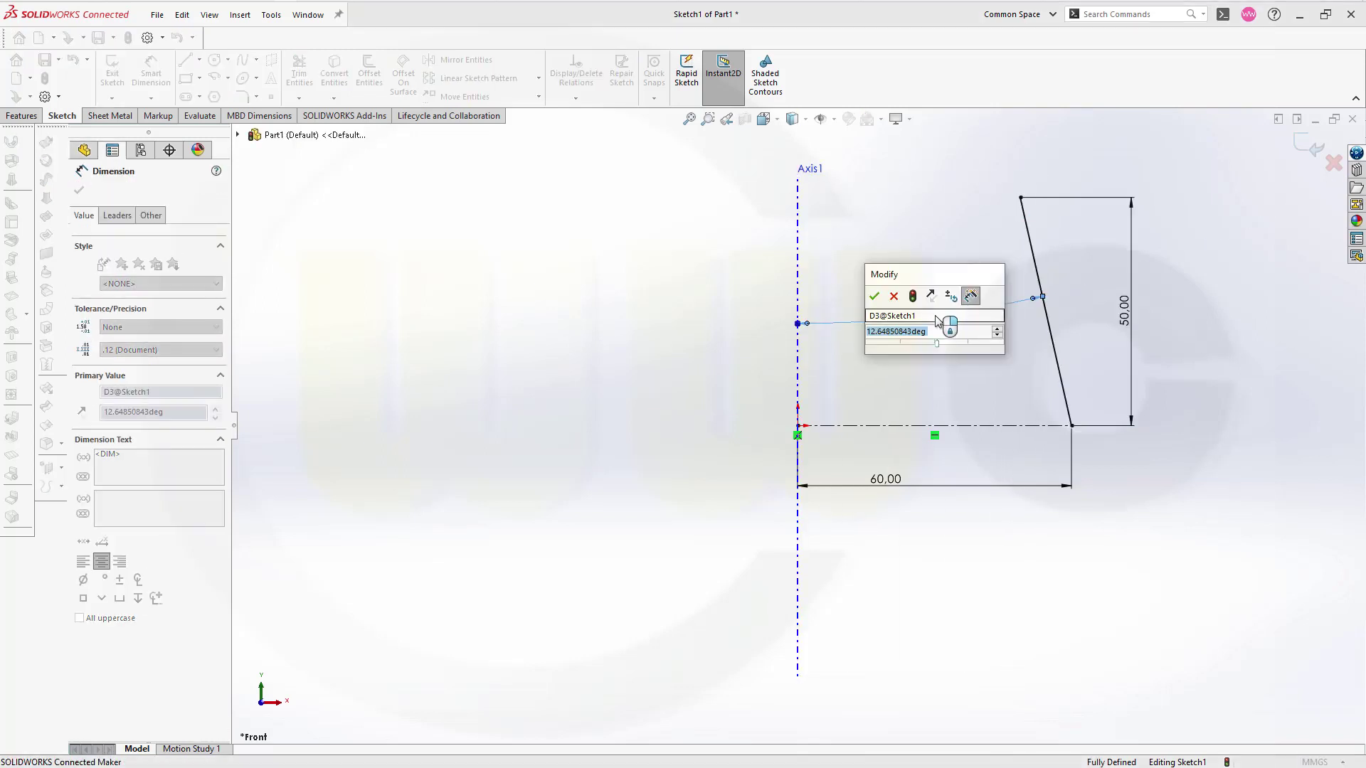
pyautogui.press('Return')
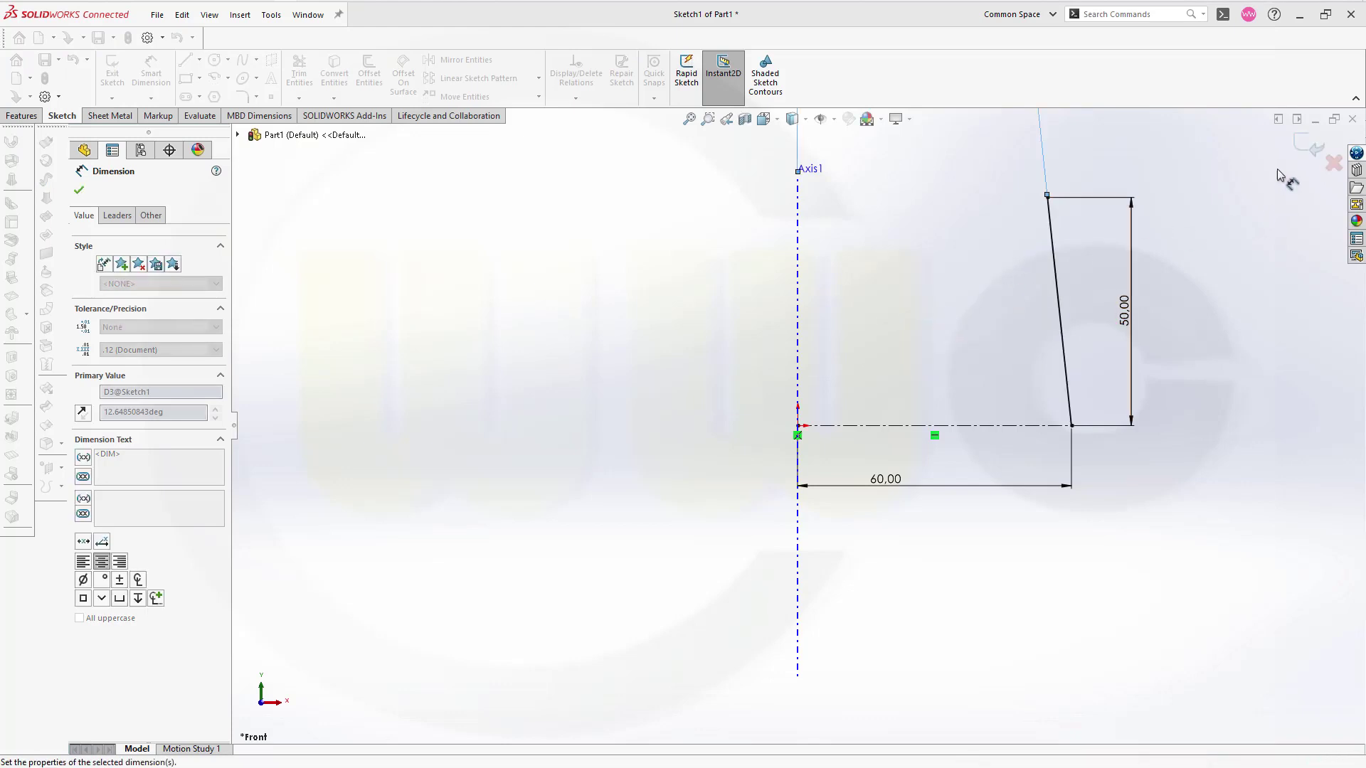
pyautogui.click(1310, 147)
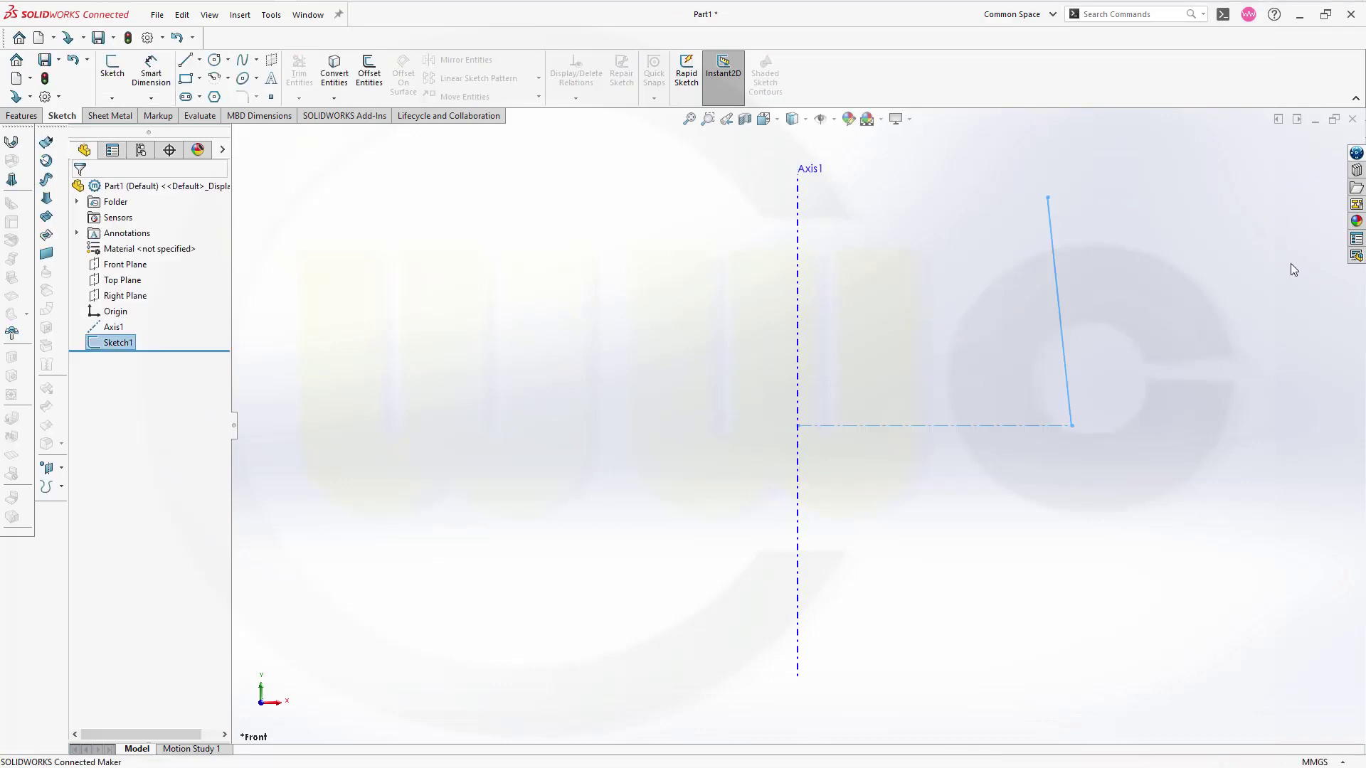
# - Start a new sketch on the Front Plane
pyautogui.click(1185, 257)
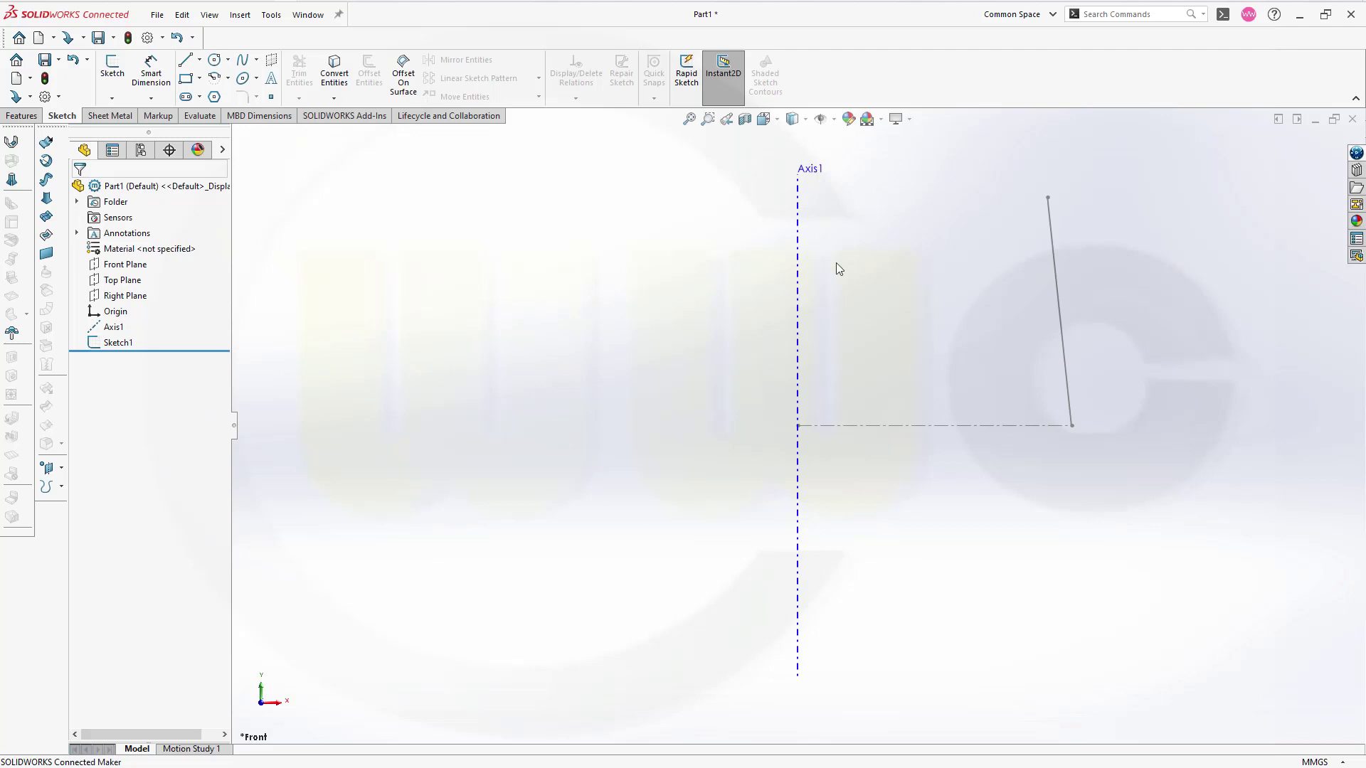
pyautogui.click(110, 70)
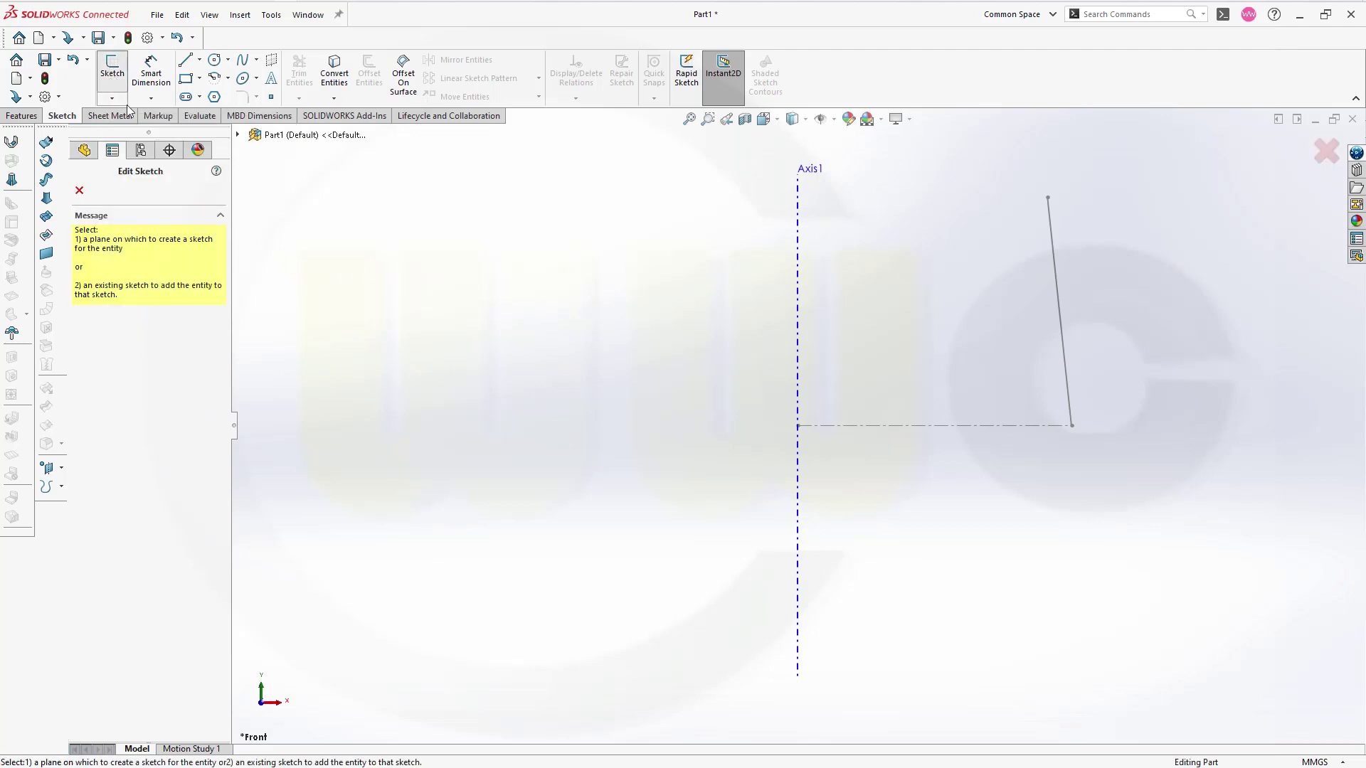
pyautogui.click(239, 135)
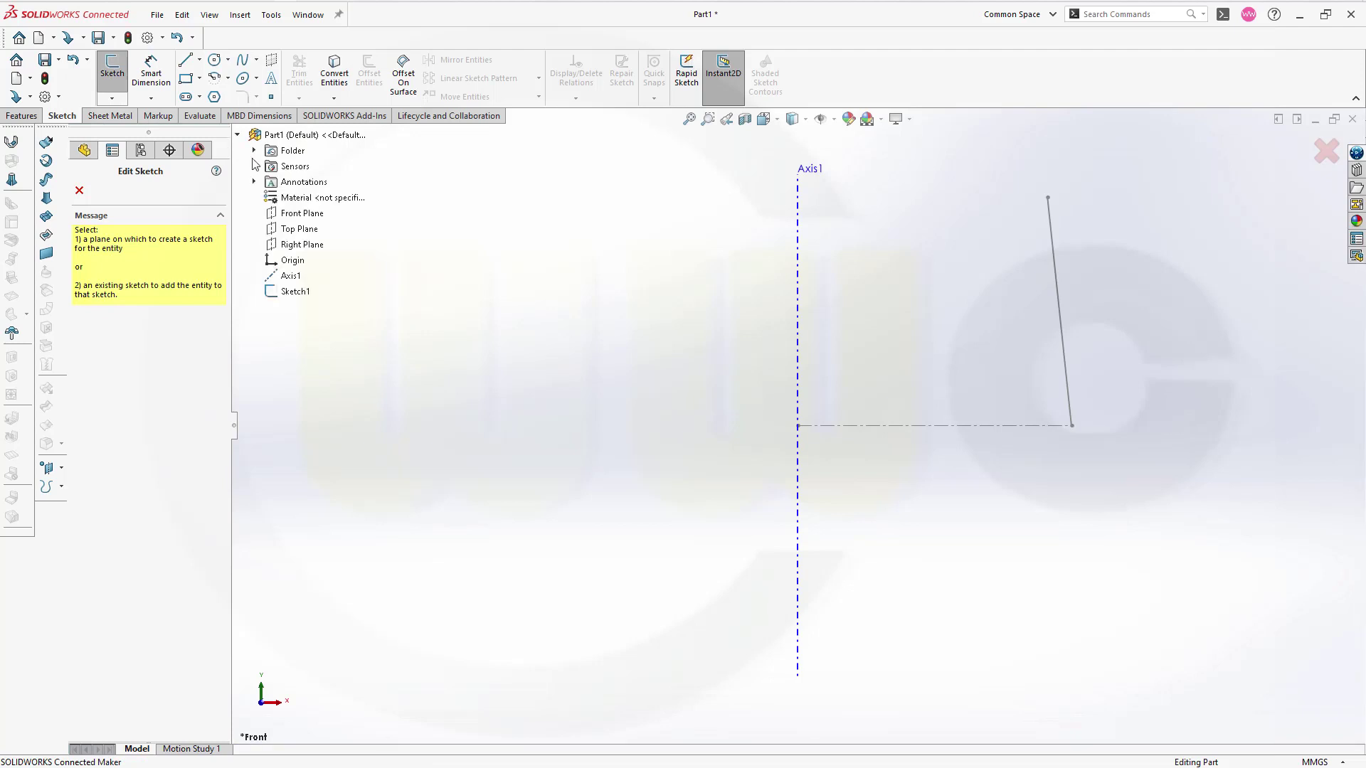
pyautogui.click(298, 218)
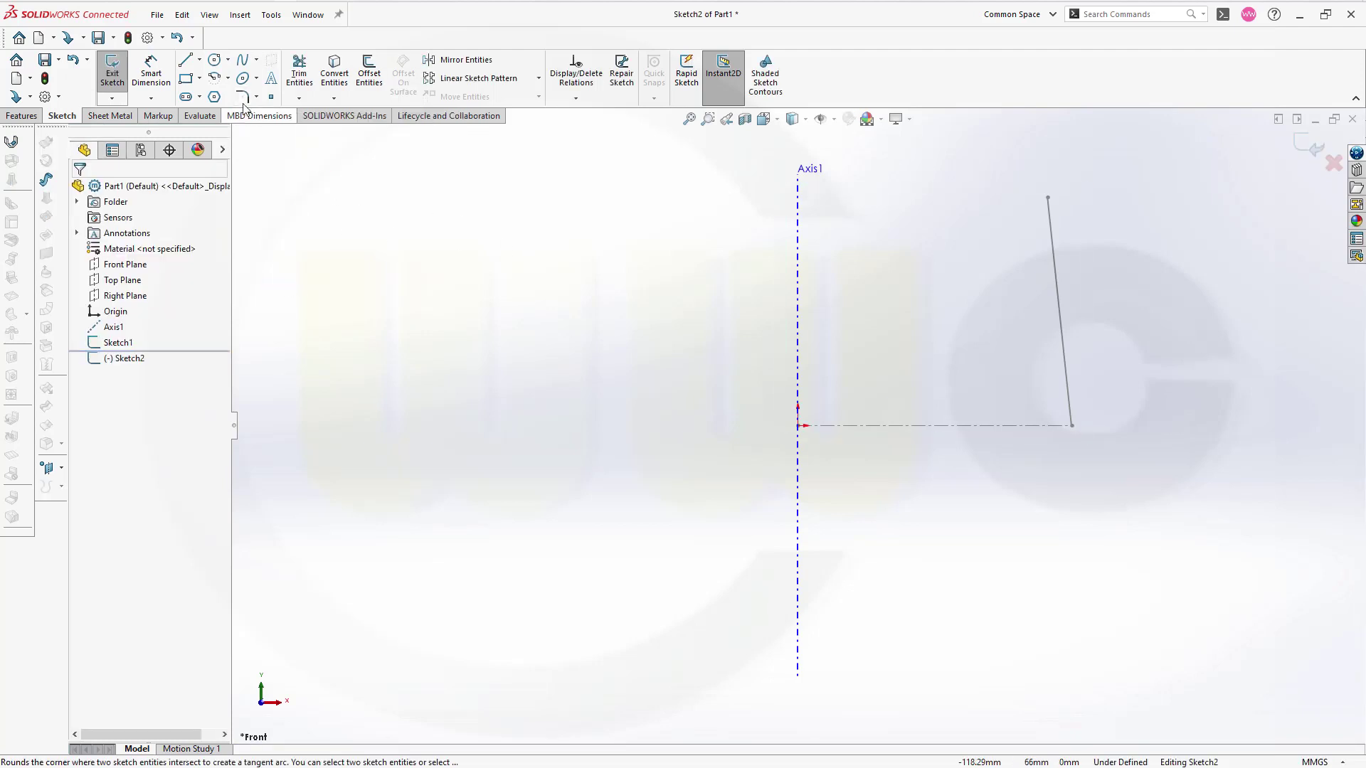
# - Draw a centerpoint arc and adjust the position of its upper end
pyautogui.click(216, 78)
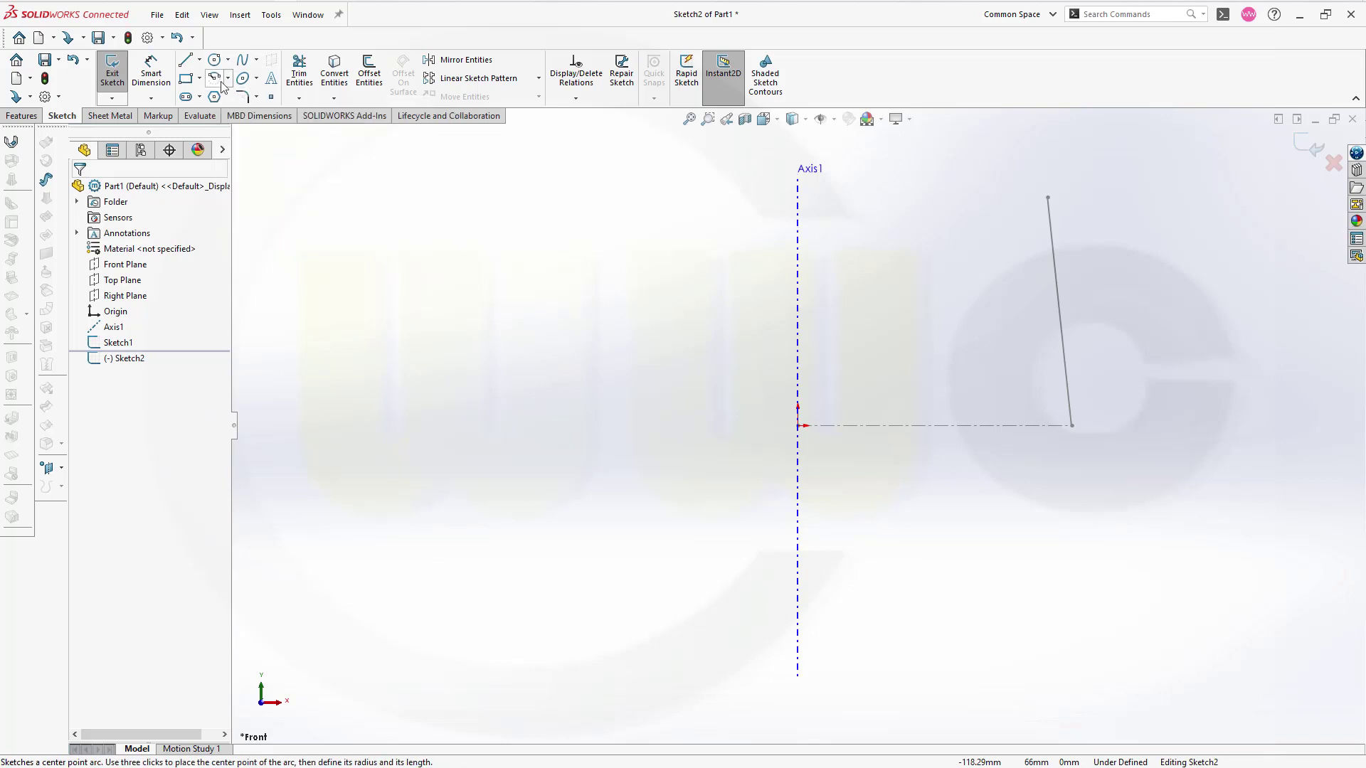
pyautogui.click(949, 294)
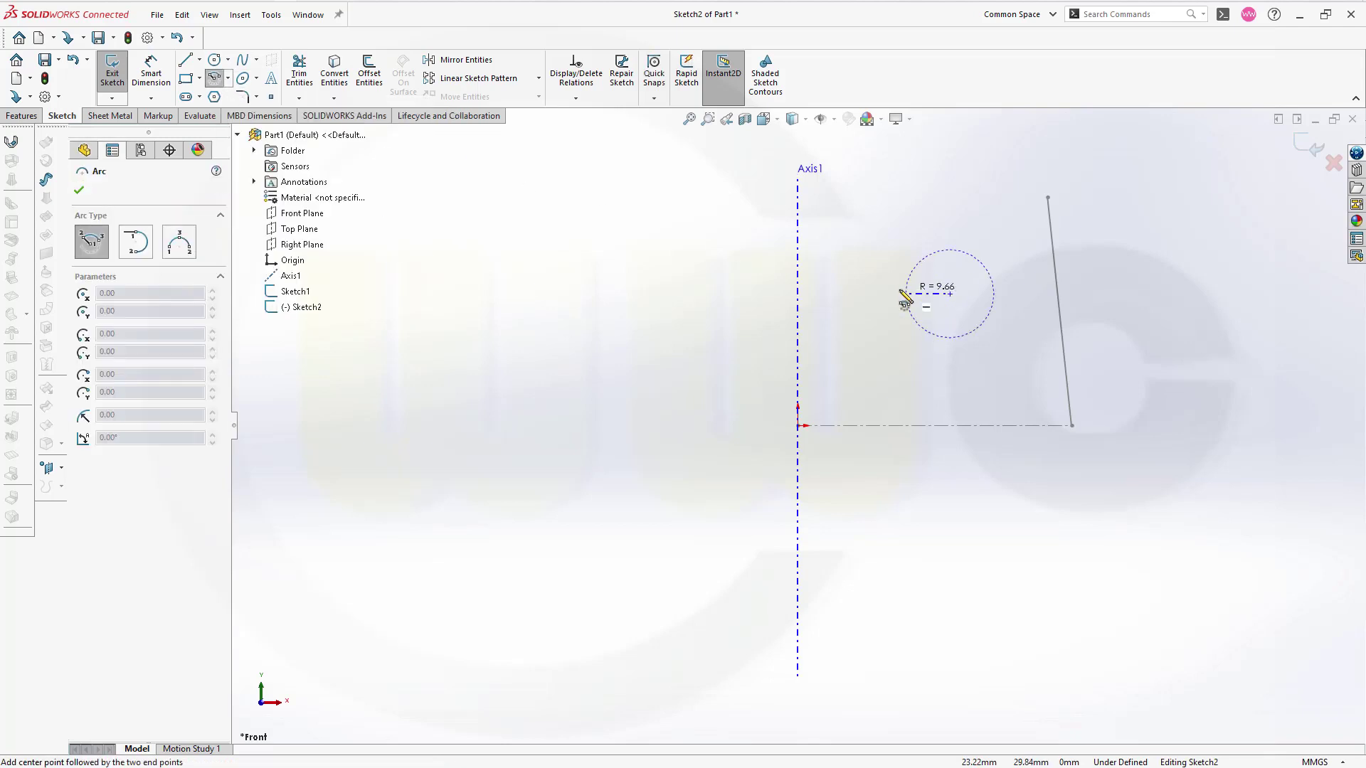
pyautogui.click(938, 350)
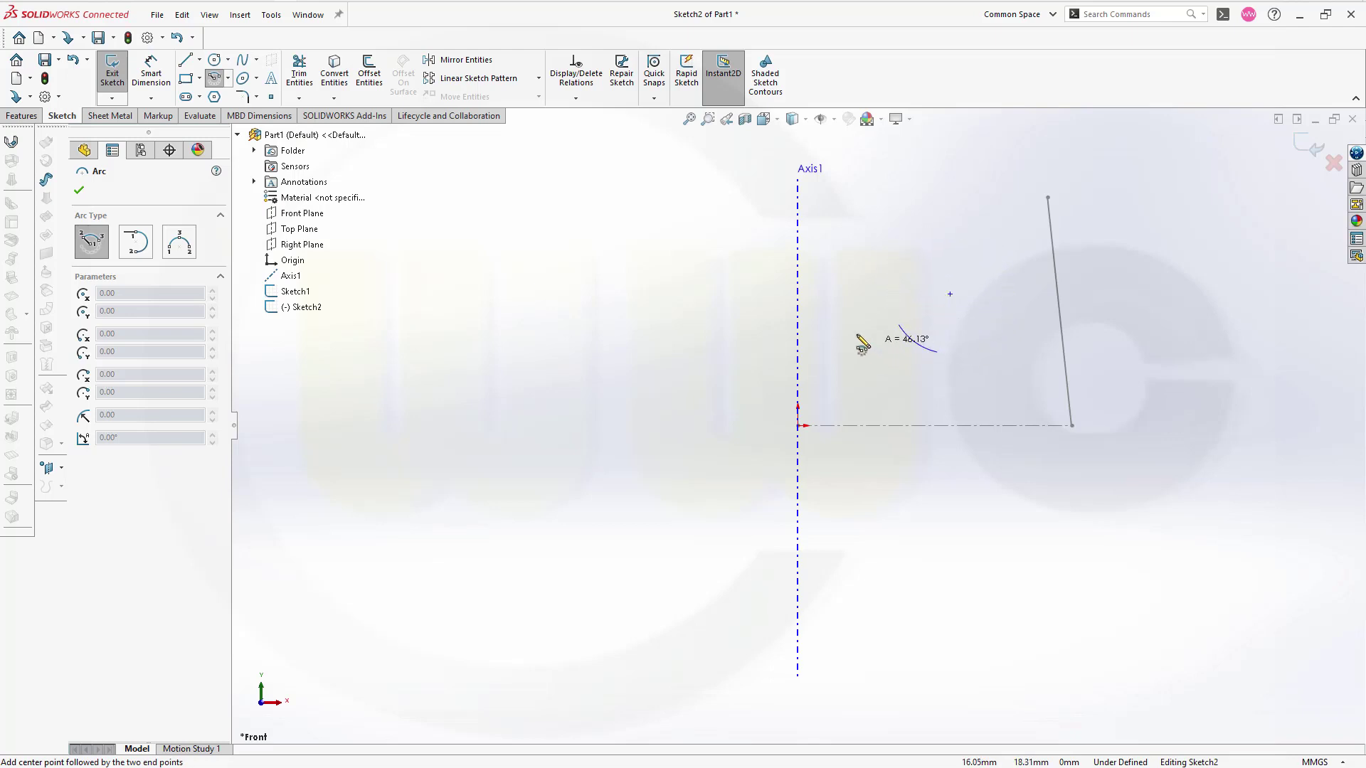
pyautogui.click(848, 306)
pyautogui.press('Escape')
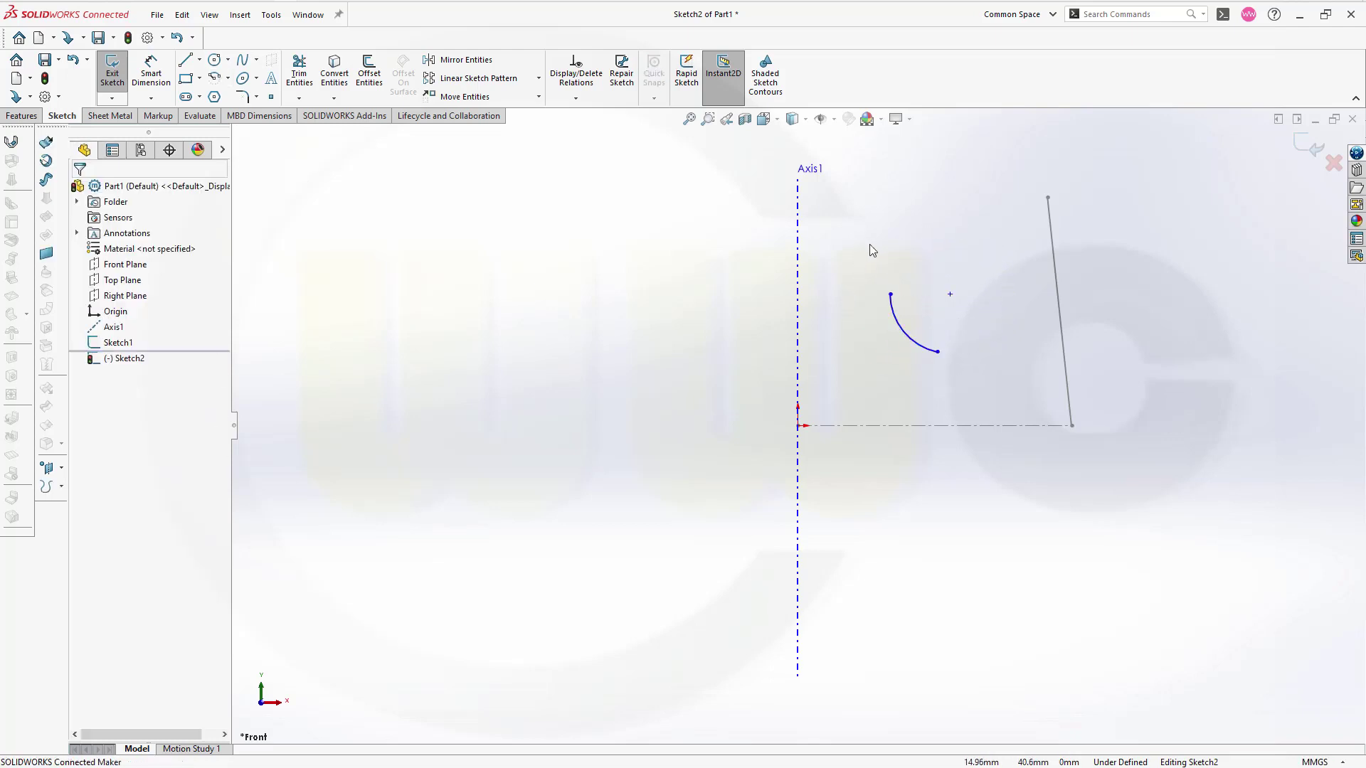
pyautogui.moveTo(890, 294); pyautogui.dragTo(888, 311)
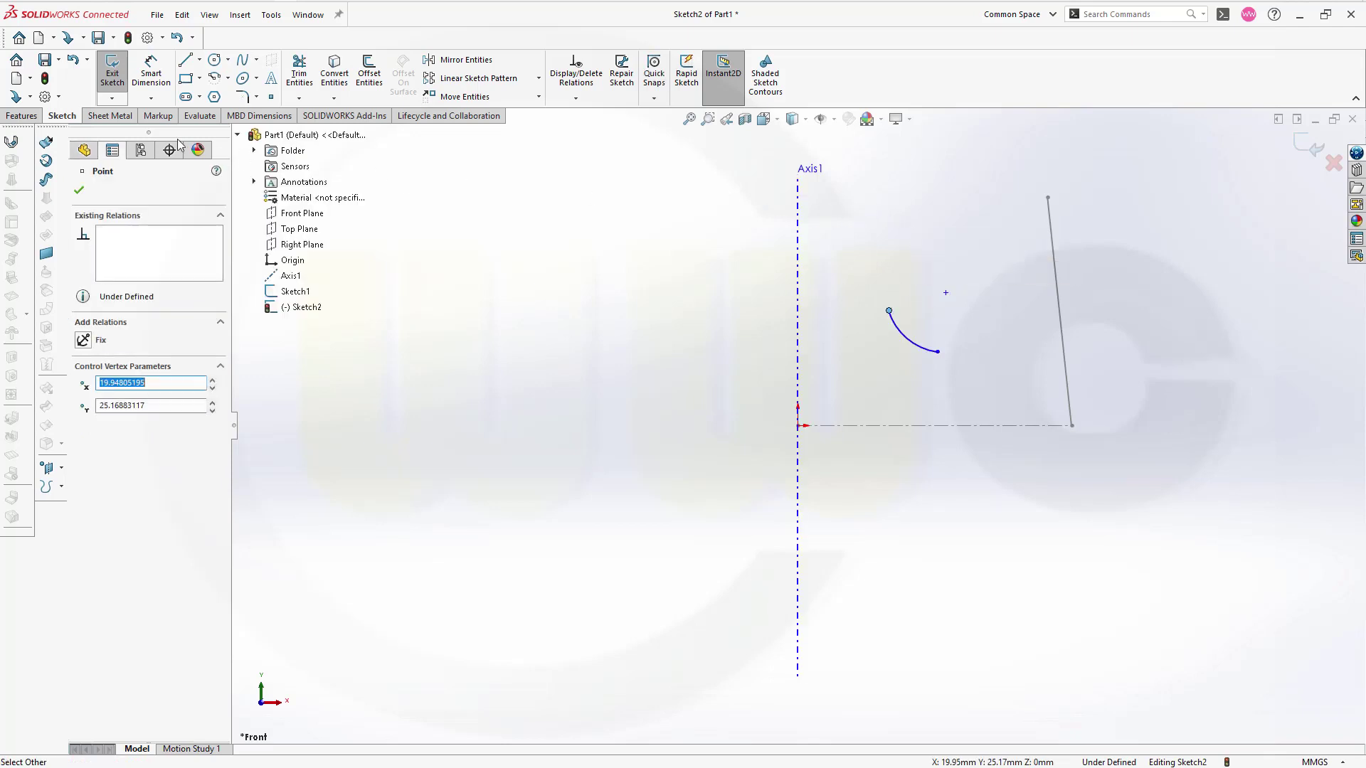
# - Close the sector with construction lines from the arc's ends to its centre
pyautogui.click(185, 60)
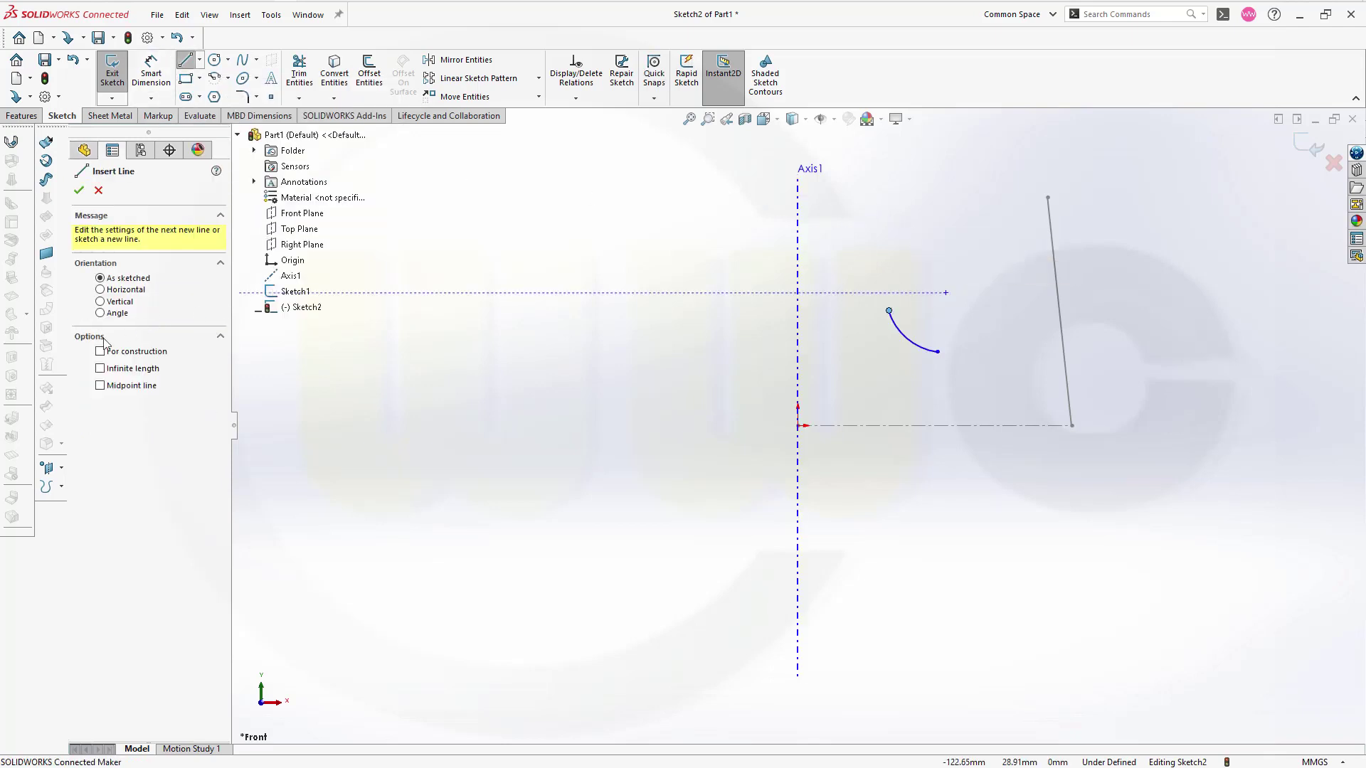
pyautogui.click(888, 310)
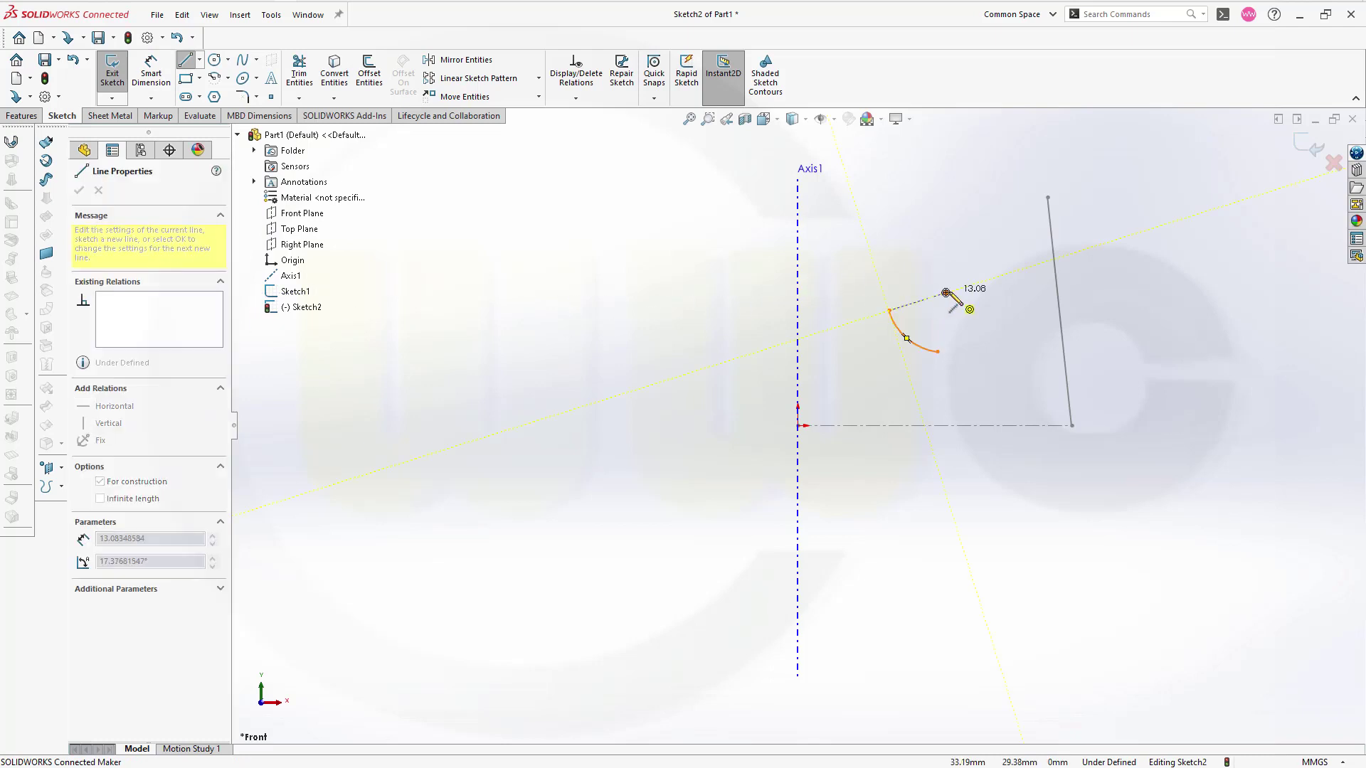
pyautogui.click(945, 292)
pyautogui.click(938, 351)
pyautogui.press('Escape')
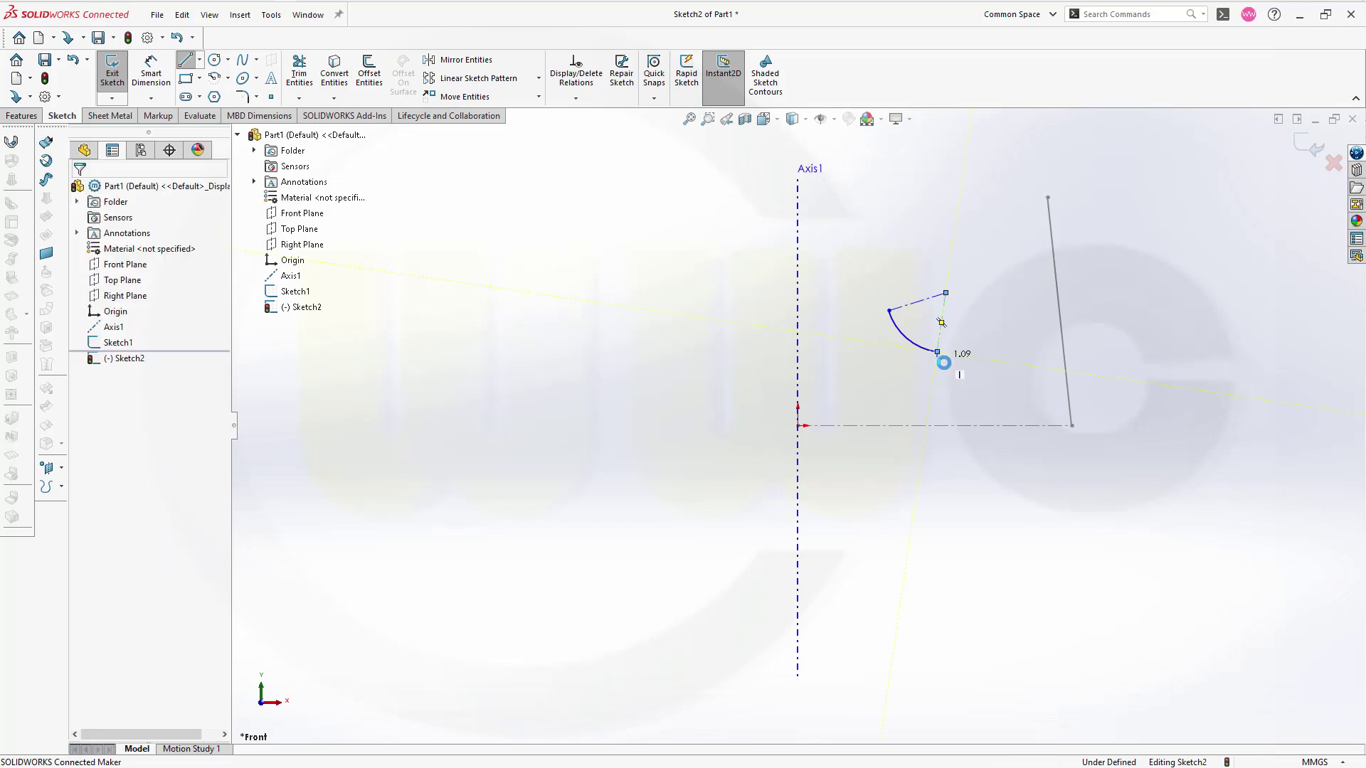
pyautogui.press('Escape')
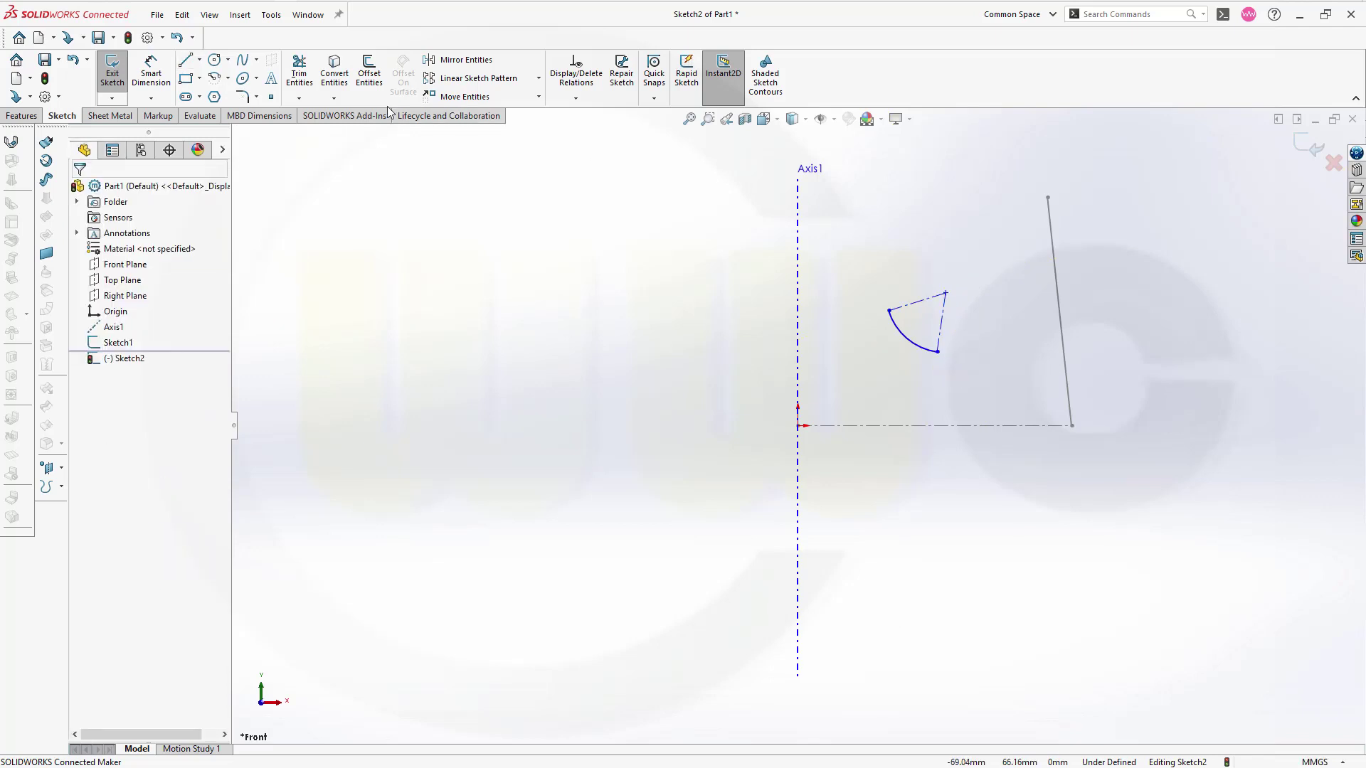
# - Dimension the arc radius to 20 mm and the angle between the two radii to 70°
pyautogui.click(151, 73)
pyautogui.scroll(-3, 990, 249)
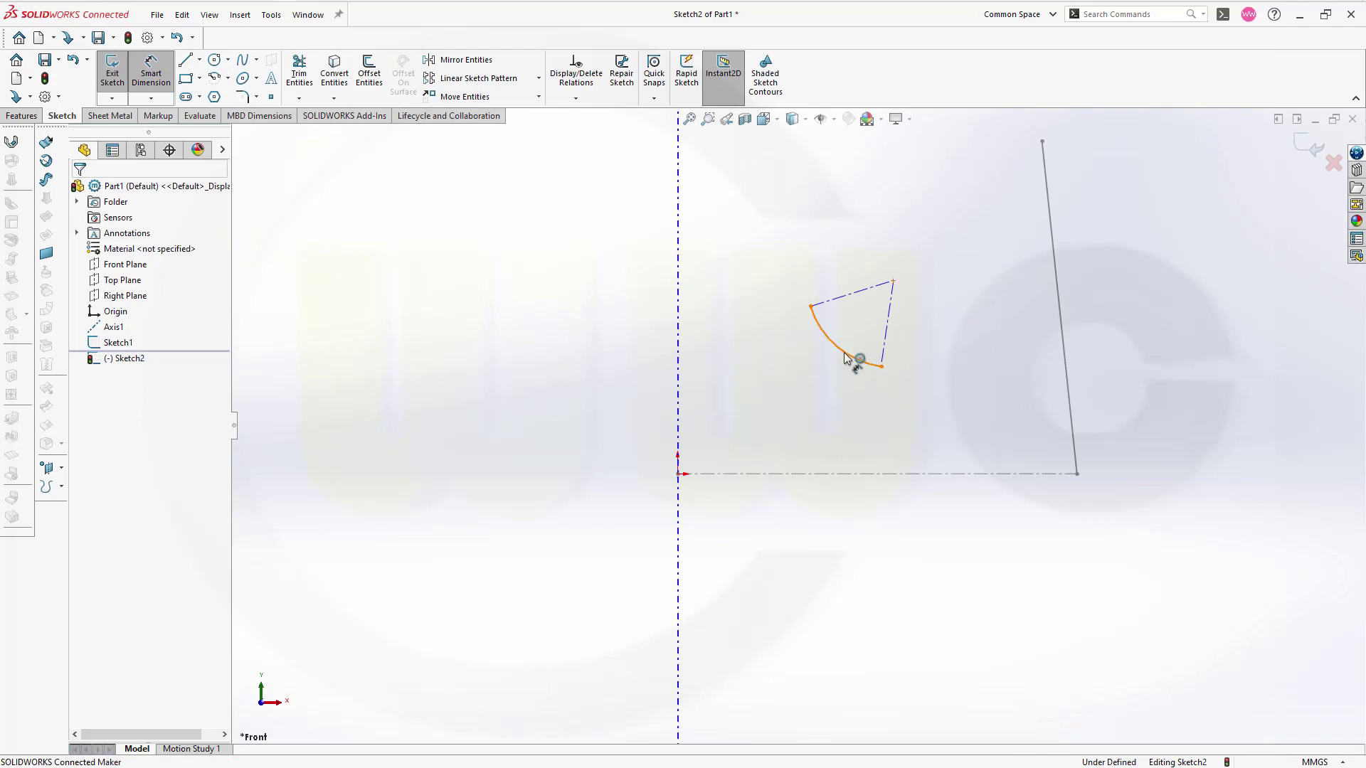
pyautogui.click(850, 361)
pyautogui.click(815, 382)
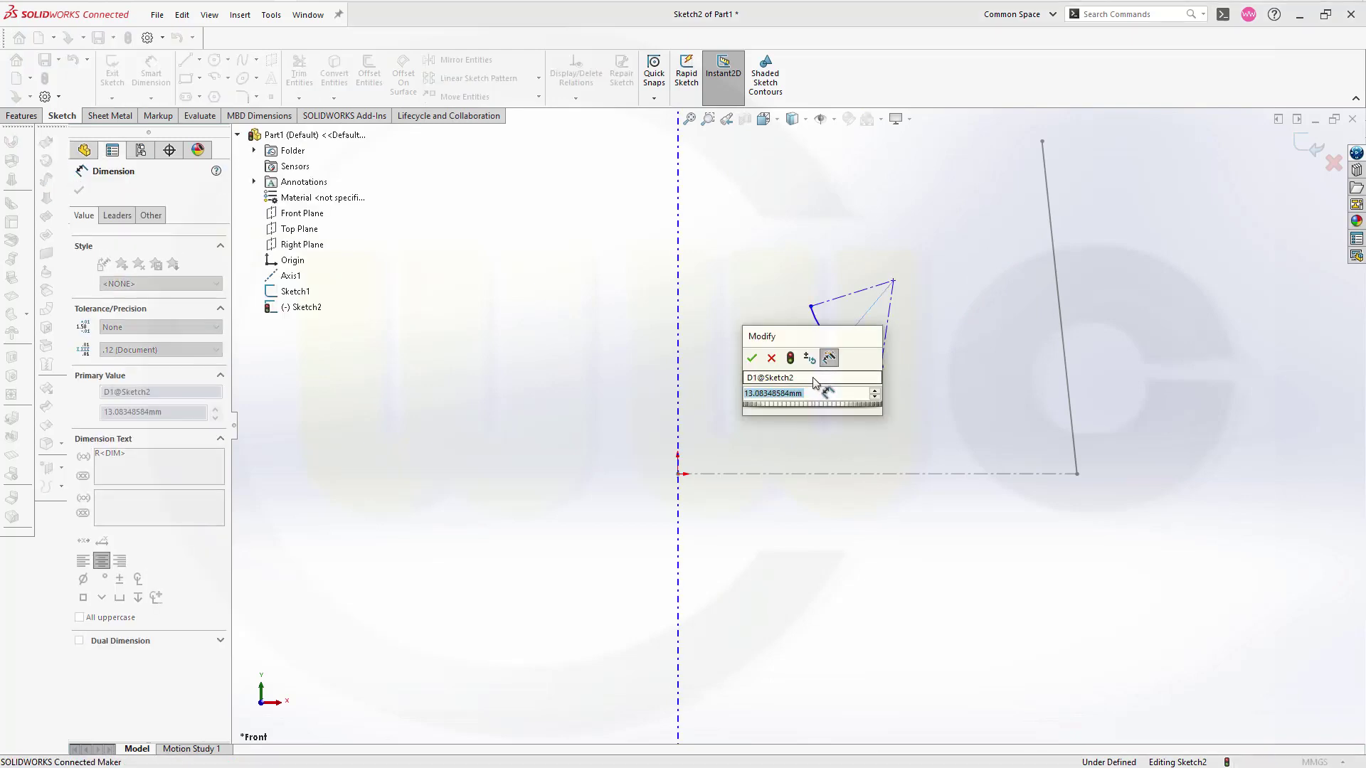
pyautogui.write('20')
pyautogui.press('Return')
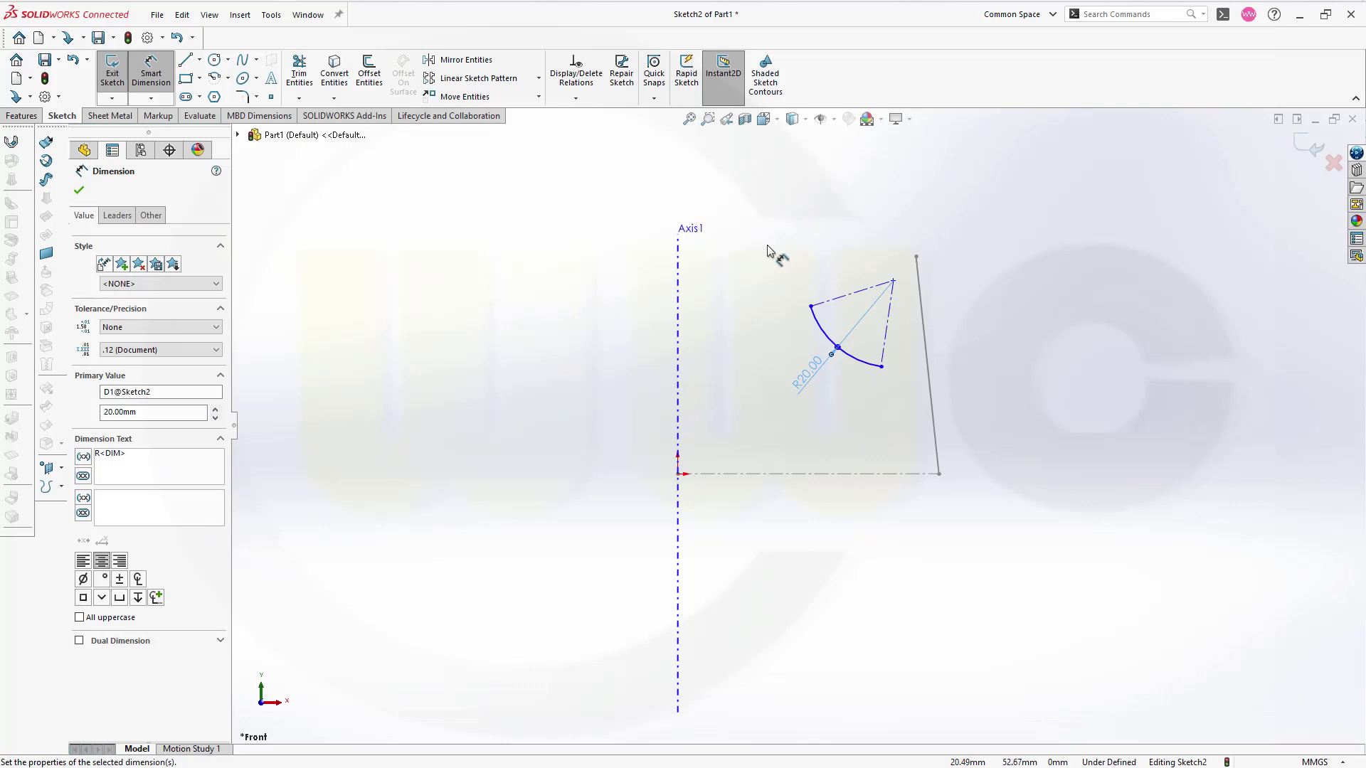
pyautogui.click(852, 294)
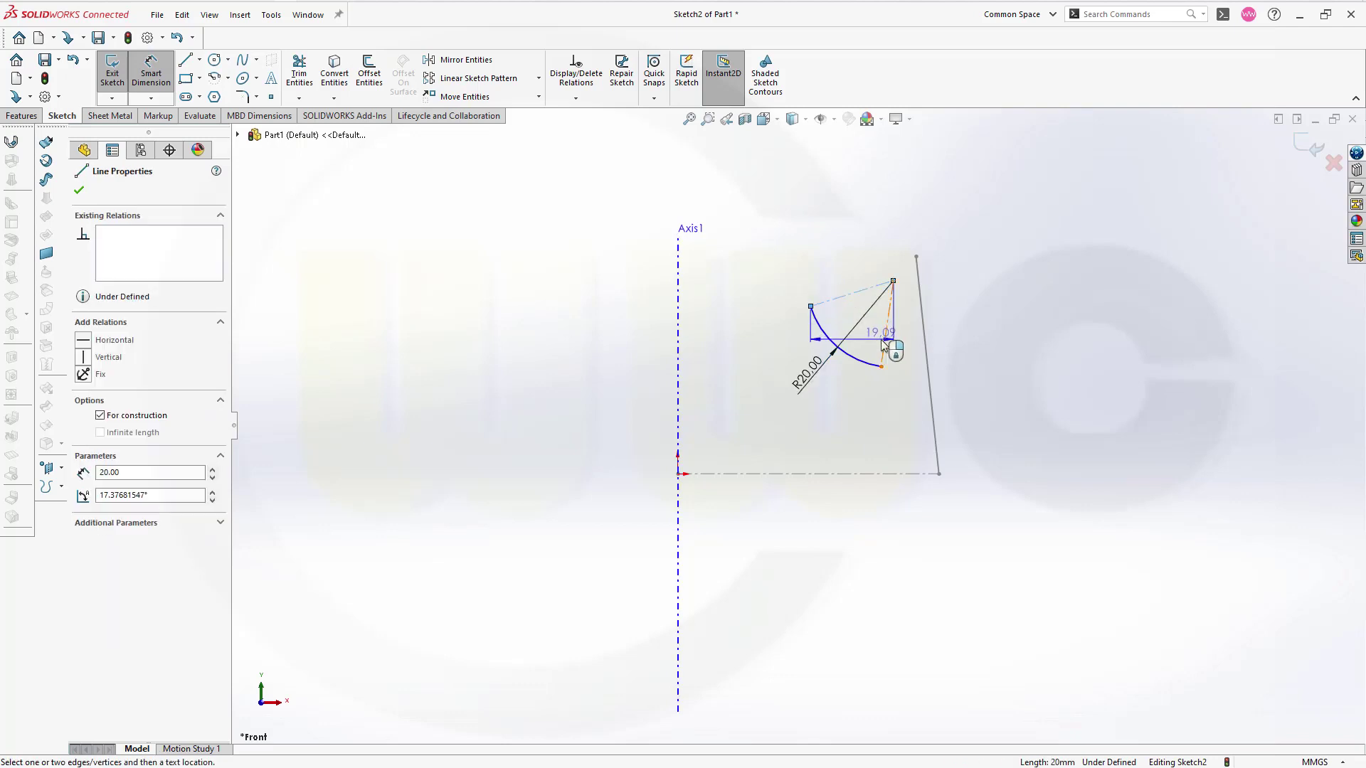
pyautogui.click(884, 345)
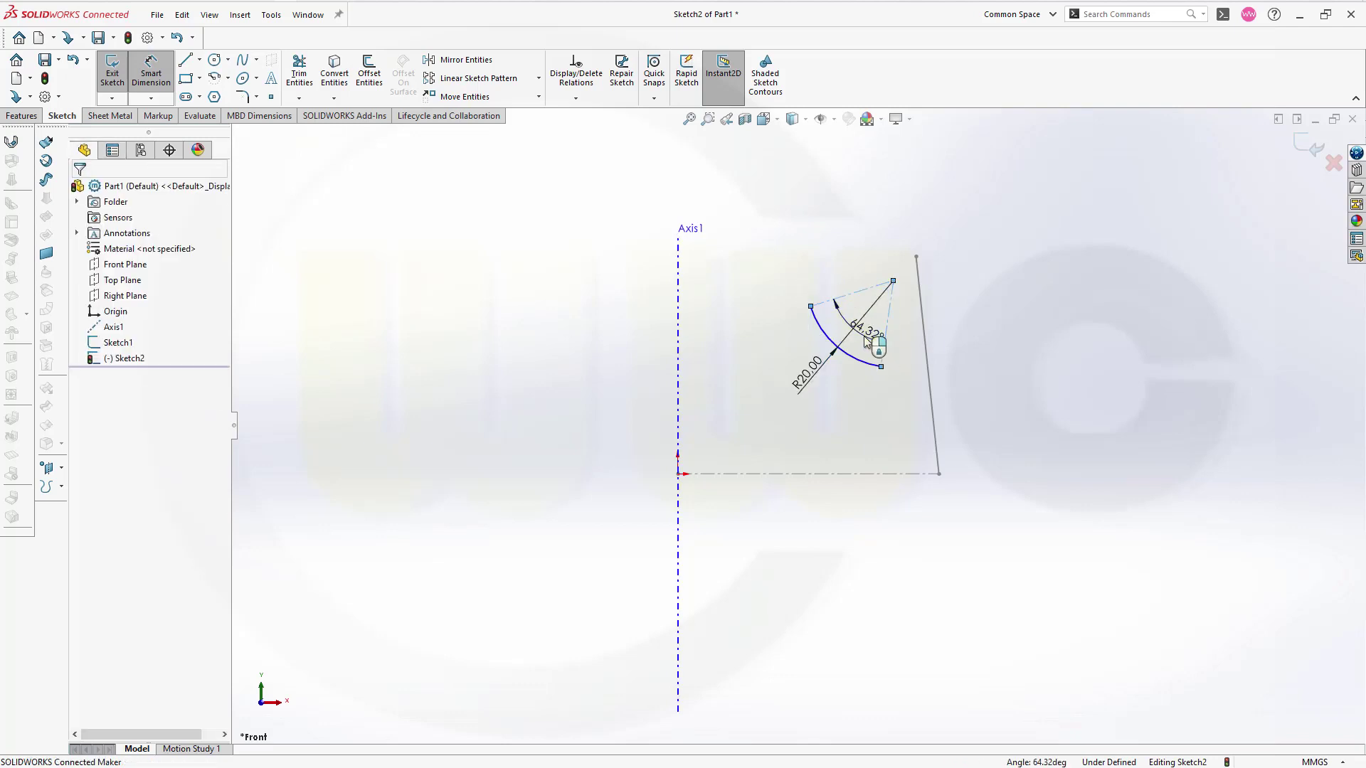
pyautogui.click(866, 340)
pyautogui.write('70')
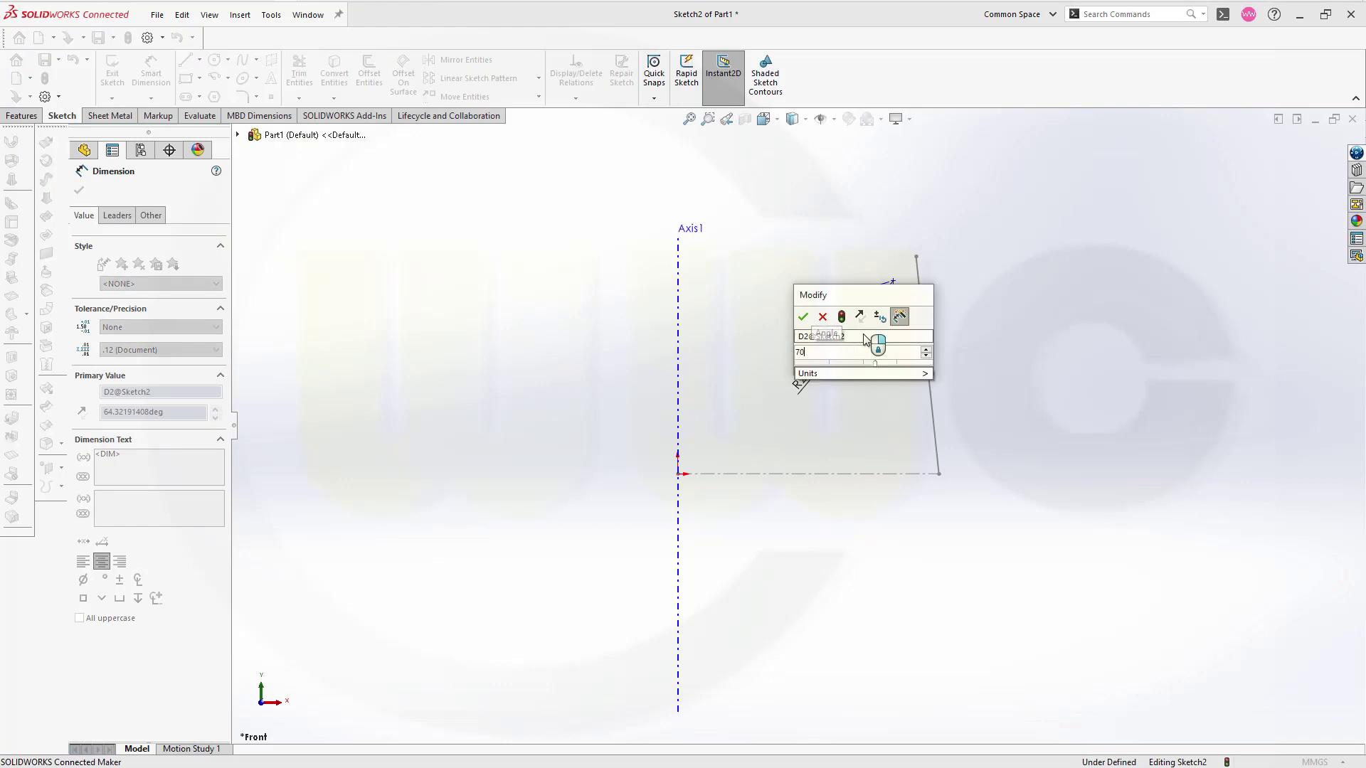
pyautogui.press('Return')
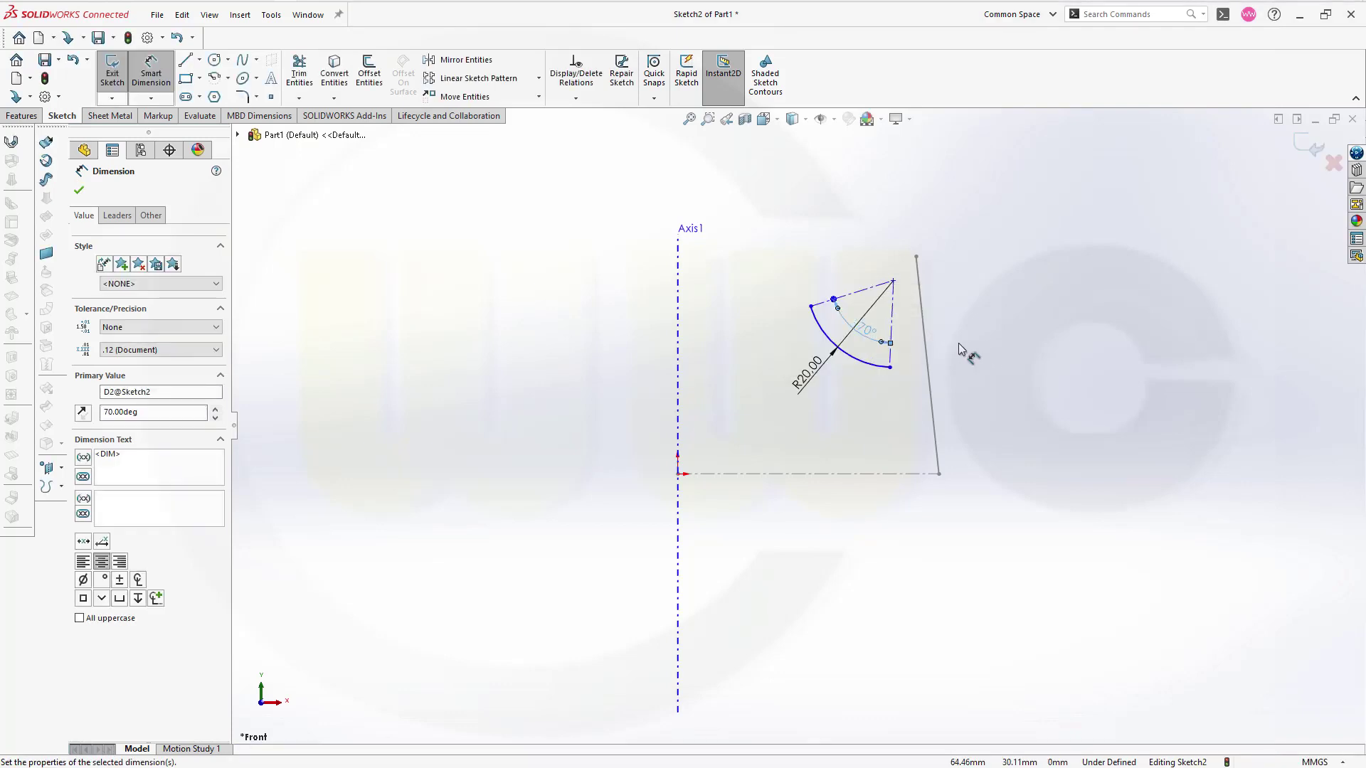
# - Locate the sector apex 30 mm horizontally and 50 mm vertically from the origin
pyautogui.click(894, 282)
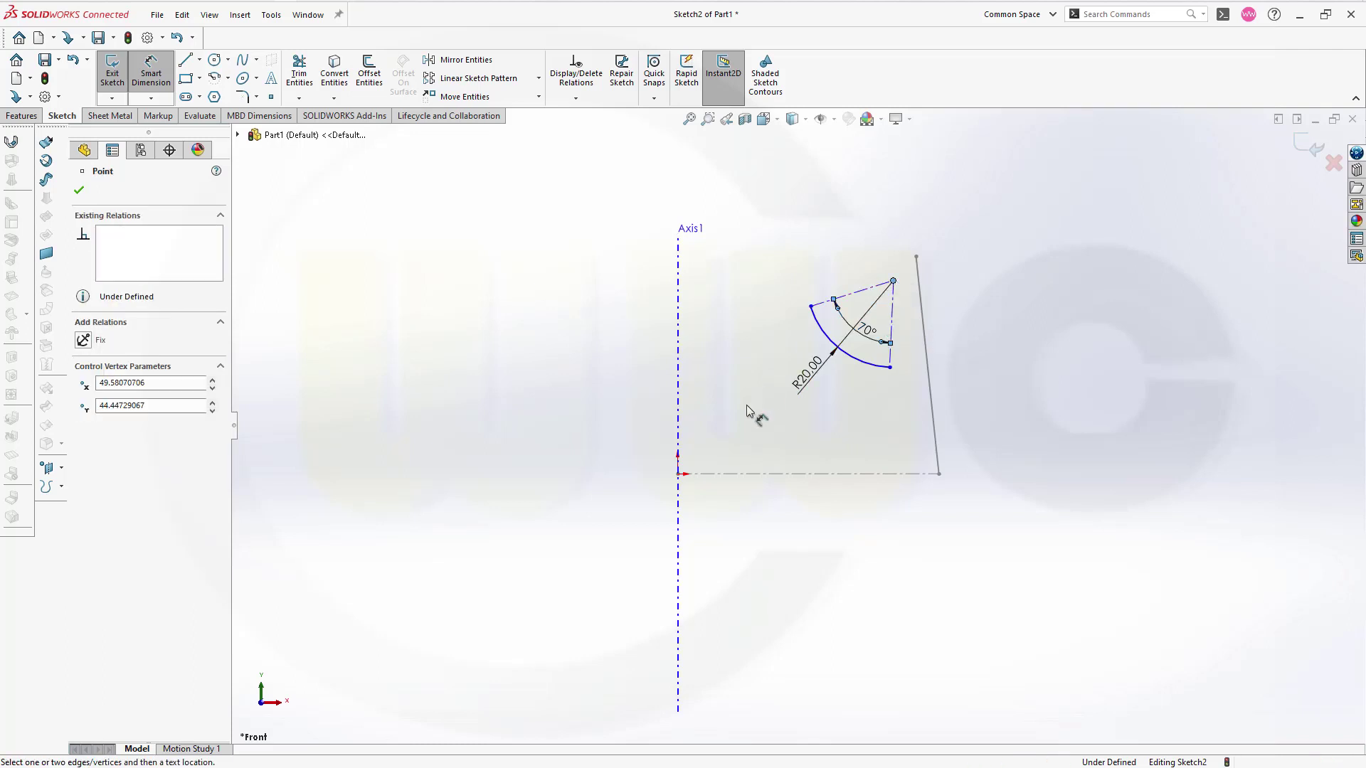
pyautogui.click(679, 478)
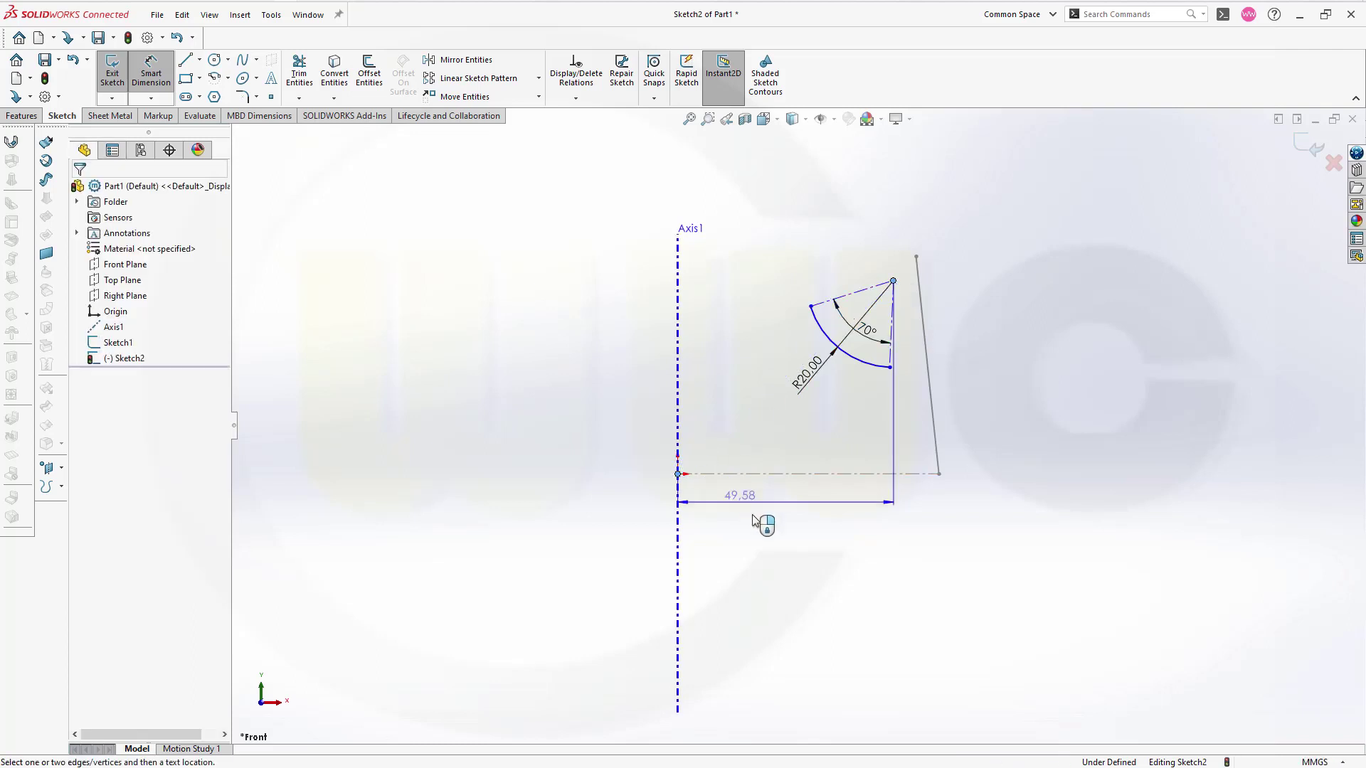
pyautogui.click(764, 557)
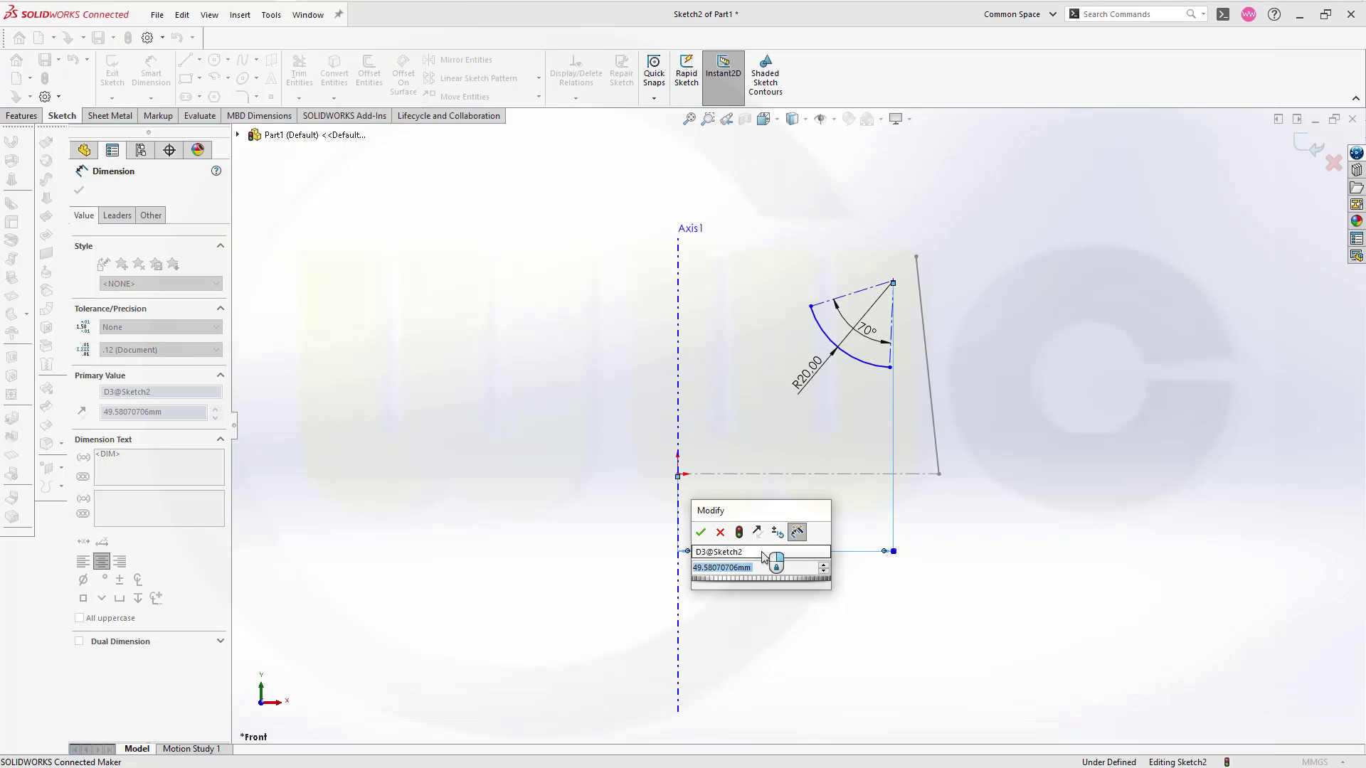
pyautogui.write('30')
pyautogui.press('Return')
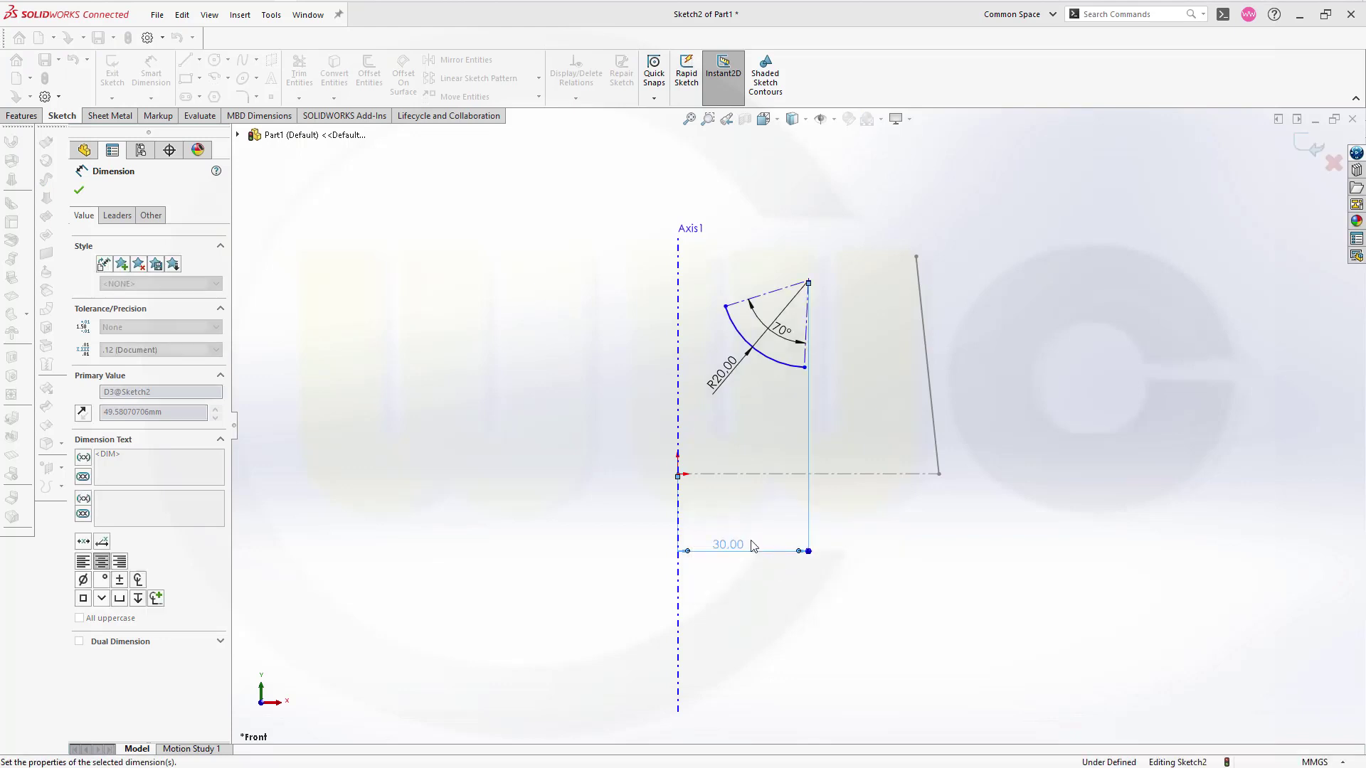
pyautogui.click(808, 282)
pyautogui.click(678, 474)
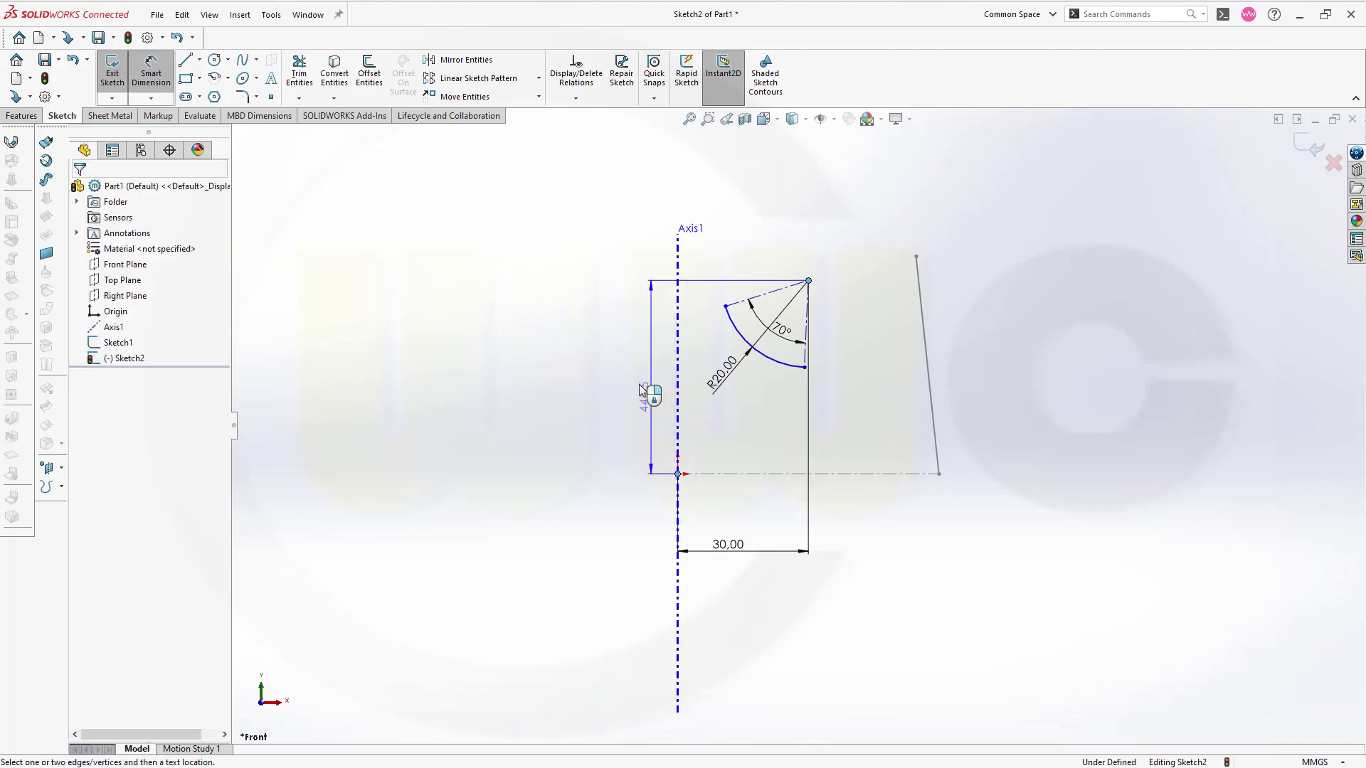
pyautogui.click(606, 380)
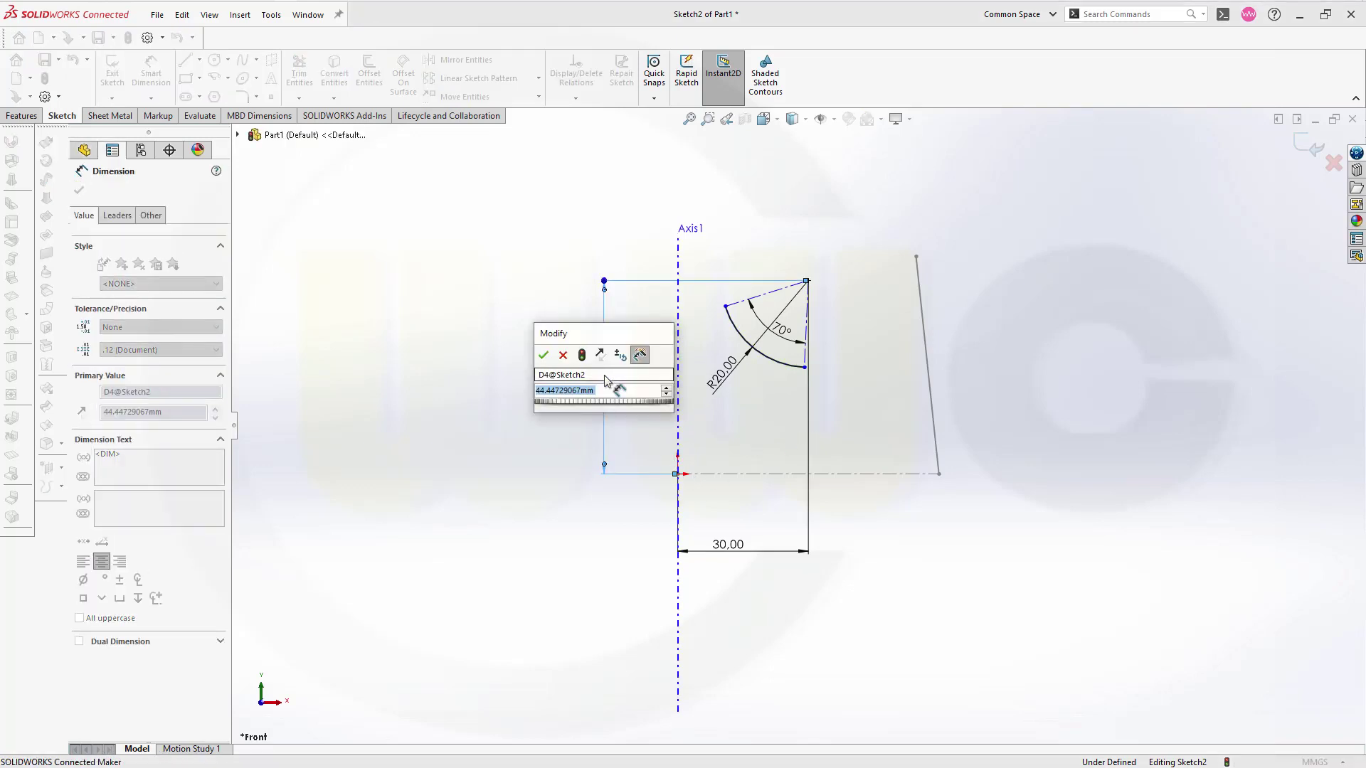
pyautogui.write('50')
pyautogui.press('Return')
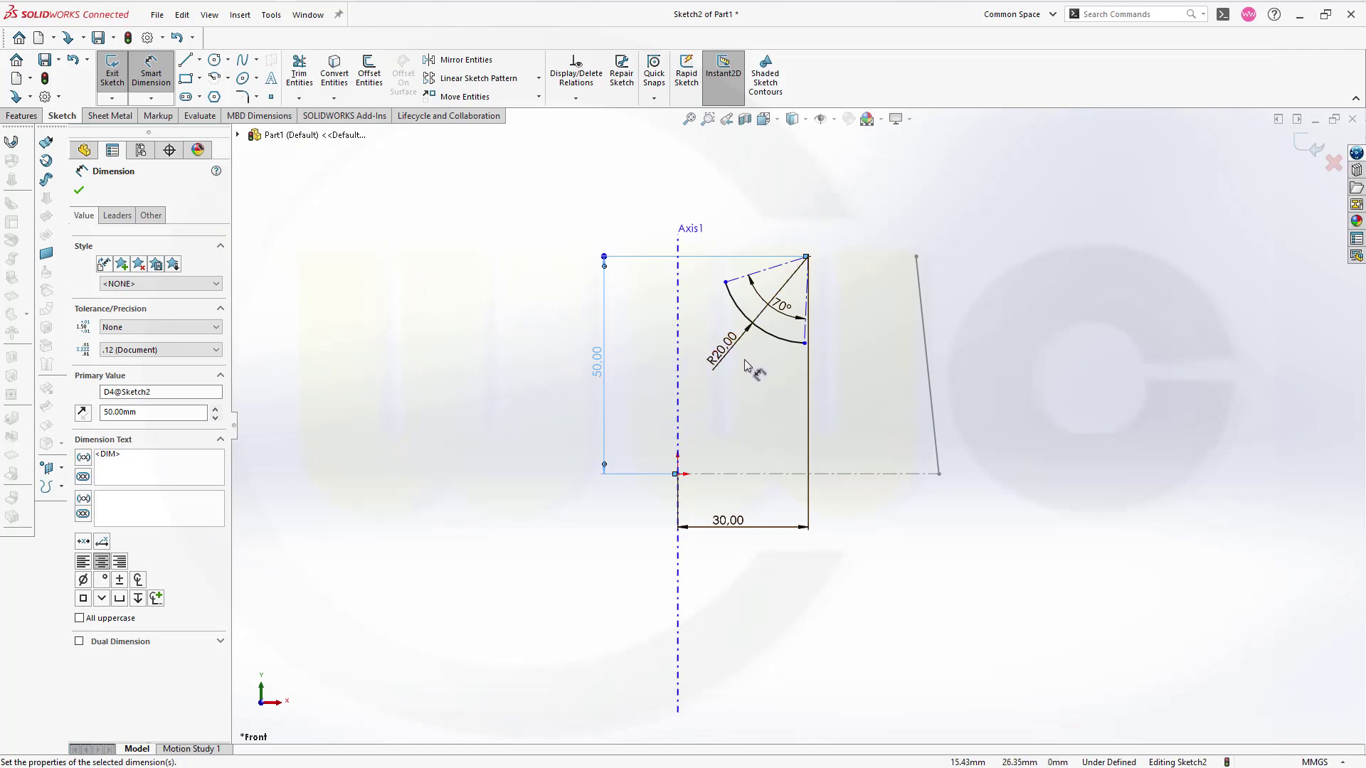
# - Dimension the sector's right edge at 10° from Axis1
pyautogui.click(677, 349)
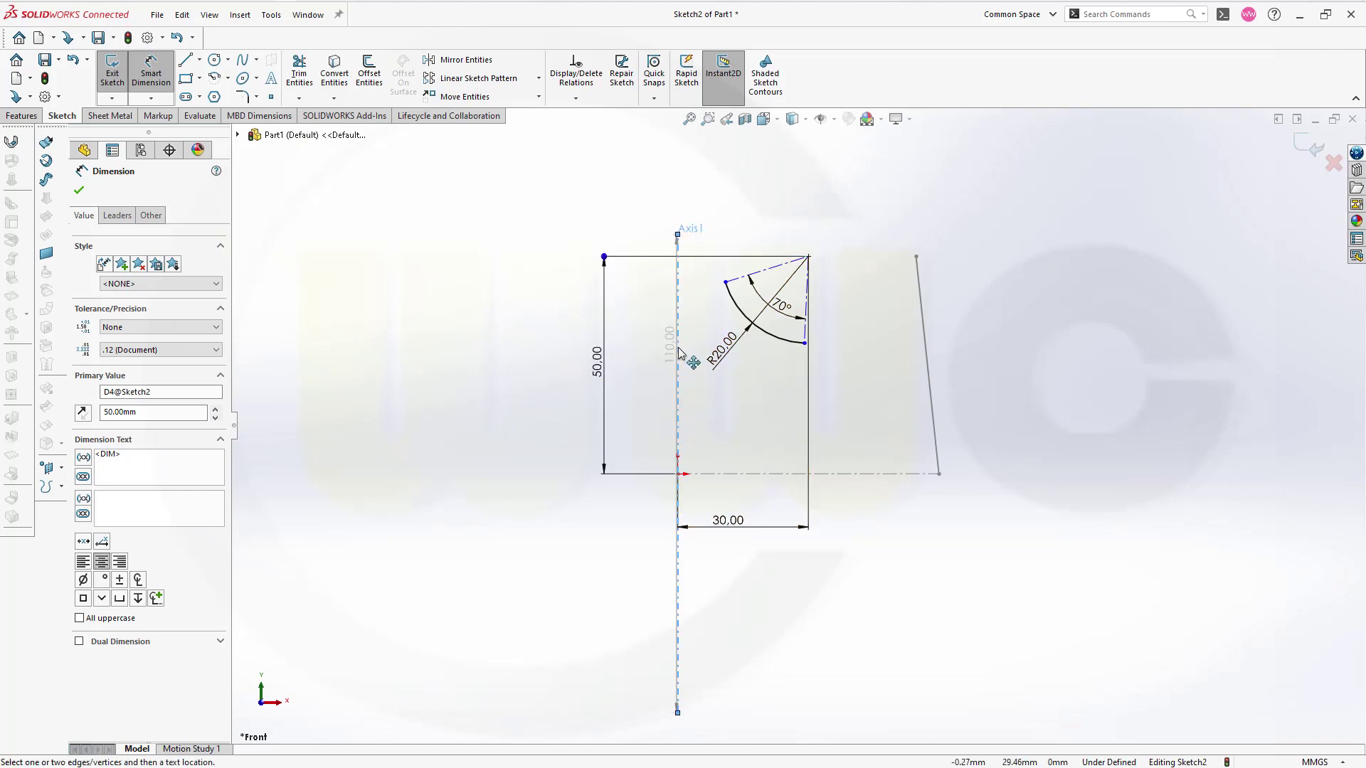
pyautogui.click(808, 337)
pyautogui.click(748, 403)
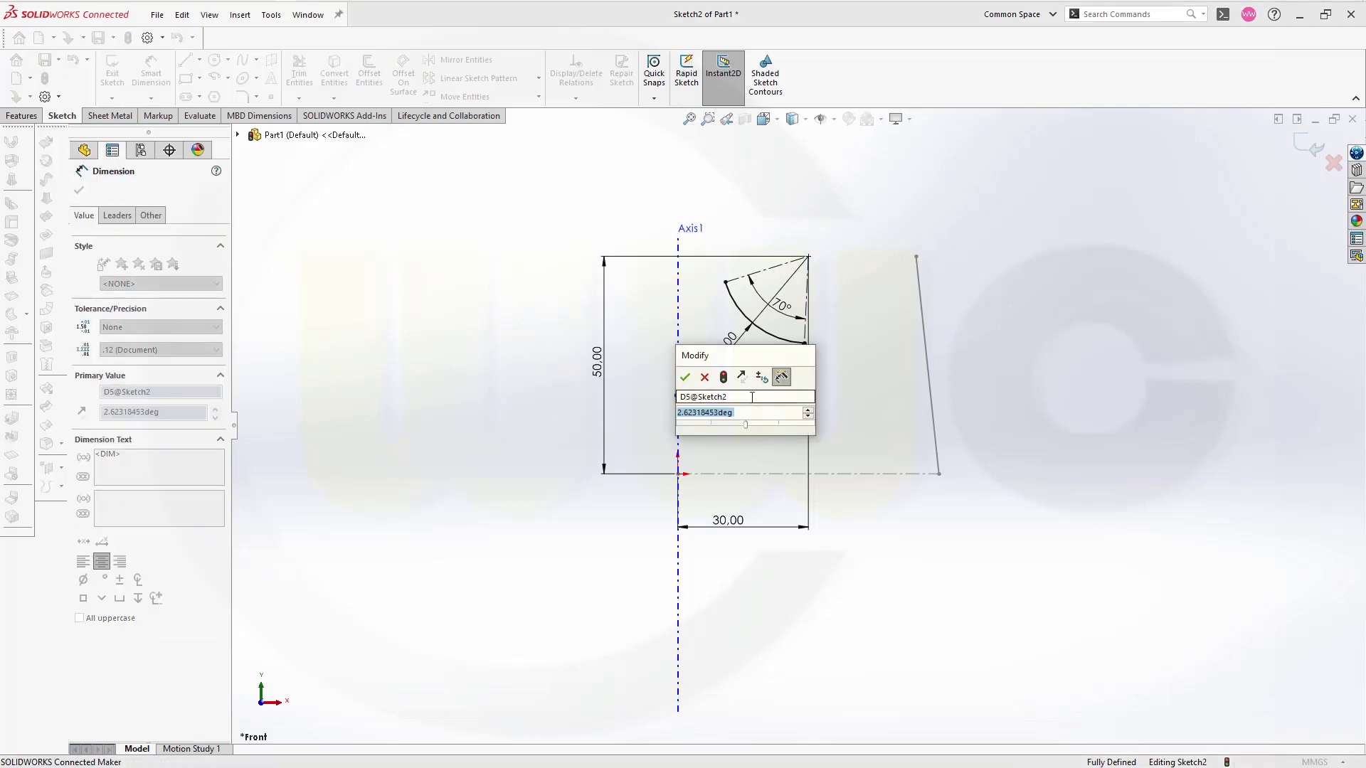
pyautogui.write('10')
pyautogui.press('Return')
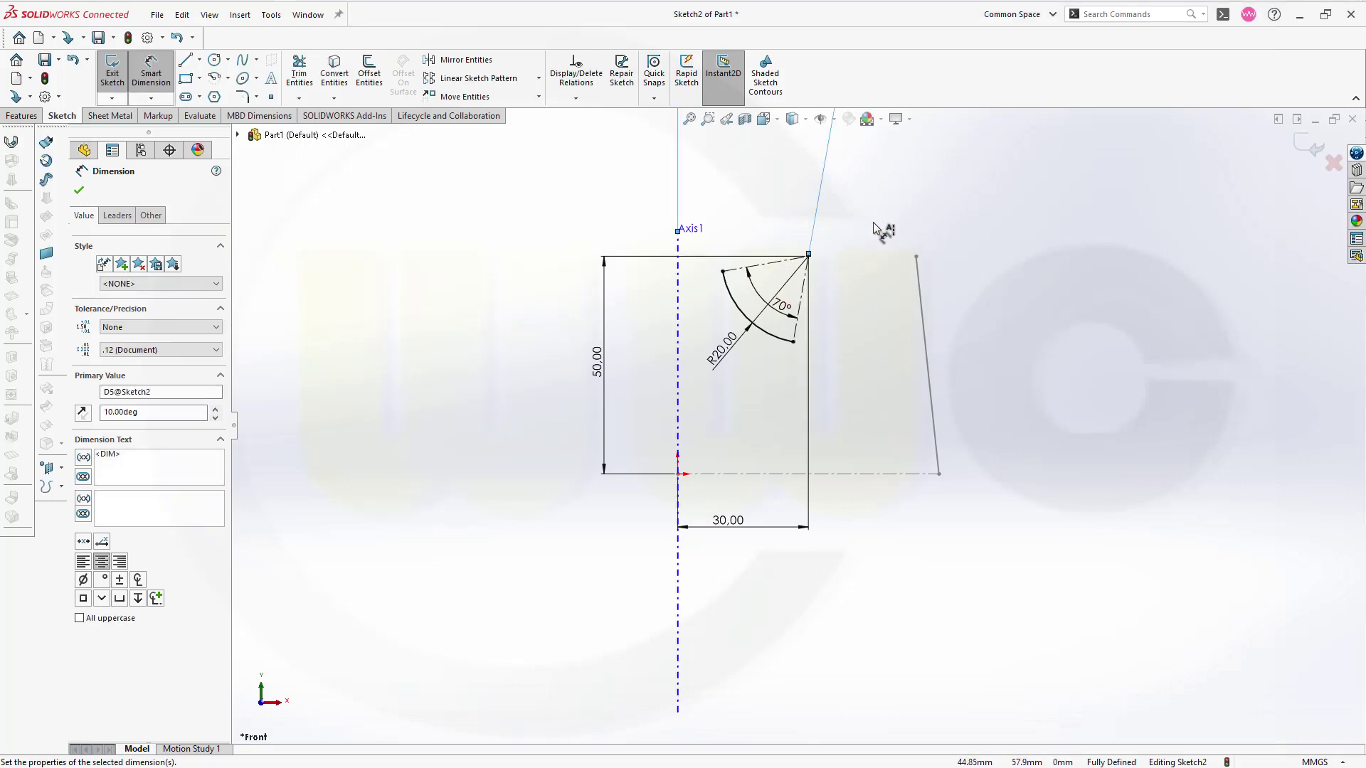
# - Exit the current sketch and start a new sketch on the Right Plane
pyautogui.click(1309, 154)
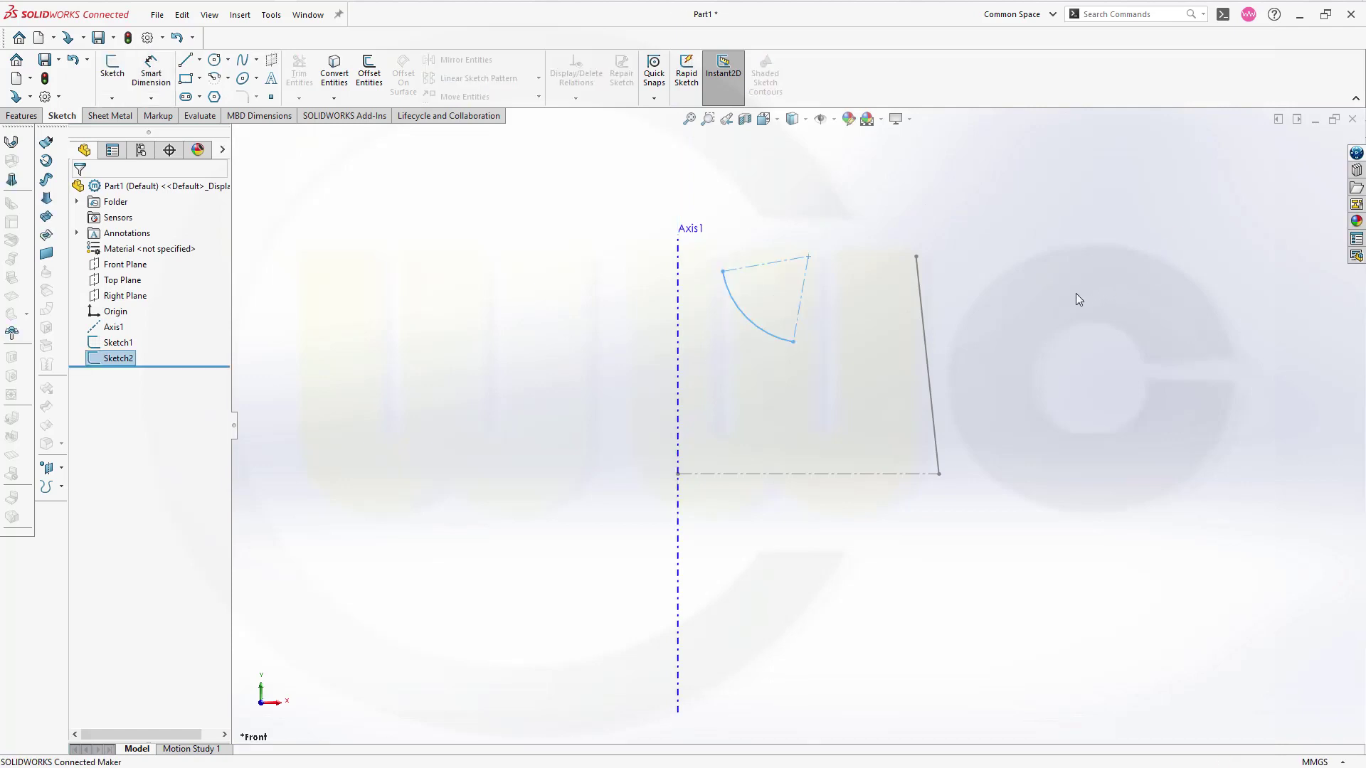
pyautogui.click(596, 499)
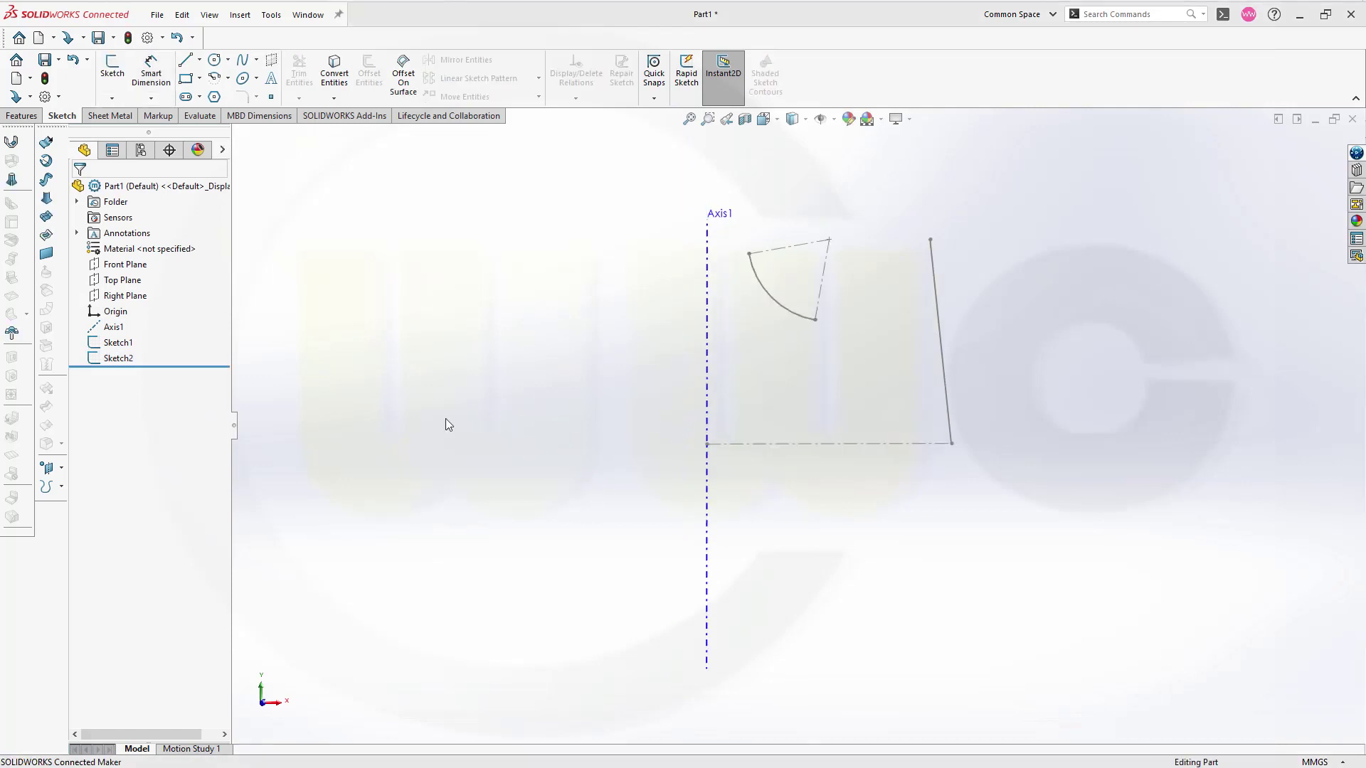
pyautogui.click(132, 295)
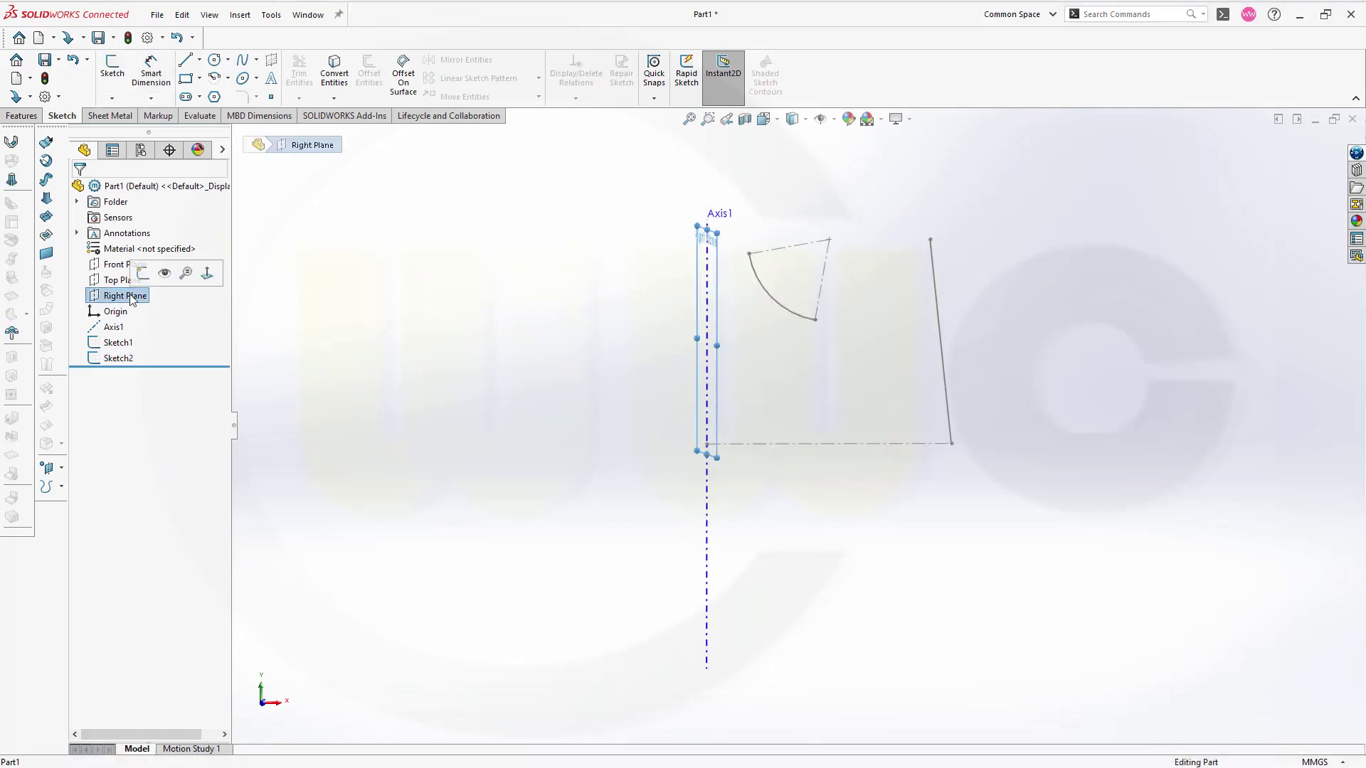
pyautogui.click(144, 278)
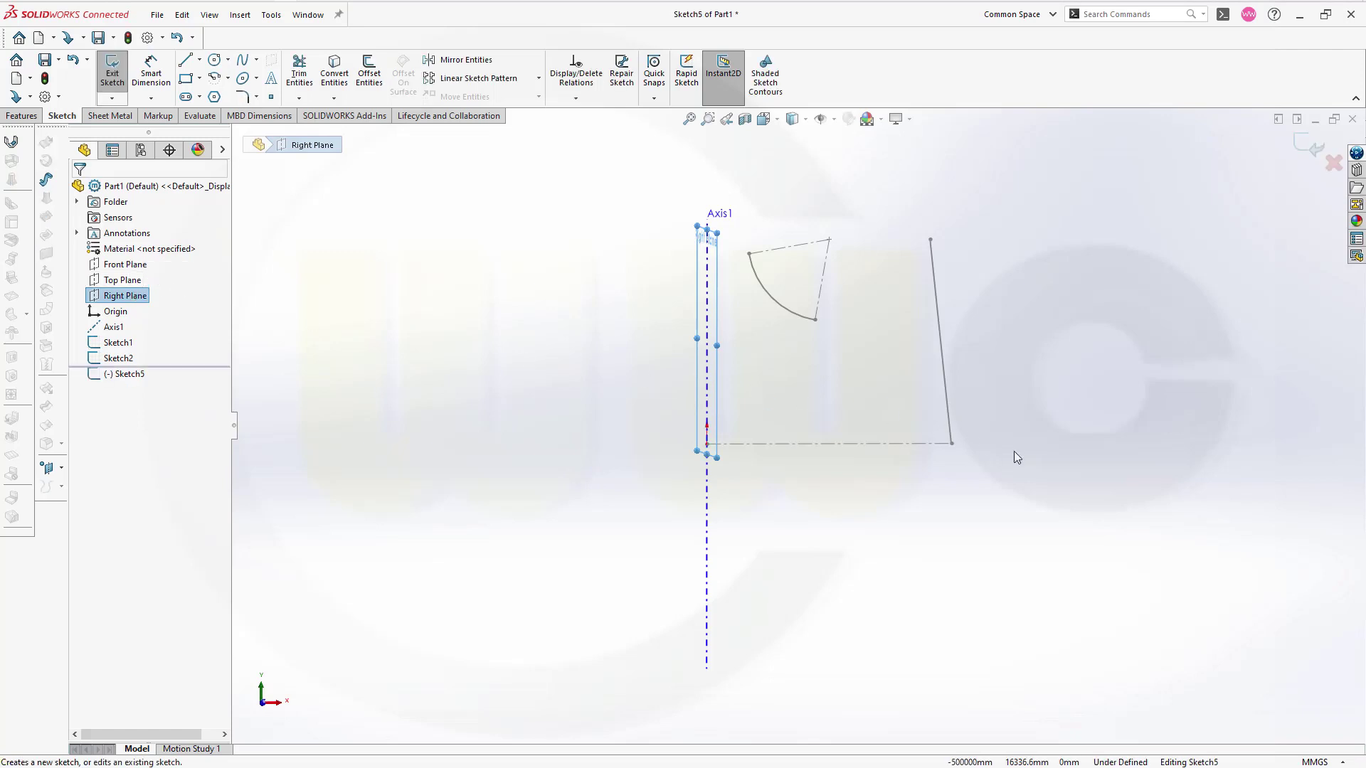
pyautogui.moveTo(897, 441)
pyautogui.mouseDown(button='middle')
pyautogui.moveTo(869, 451)
pyautogui.moveTo(1085, 448)
pyautogui.moveTo(1152, 466)
pyautogui.moveTo(893, 384)
pyautogui.mouseUp(button='middle')
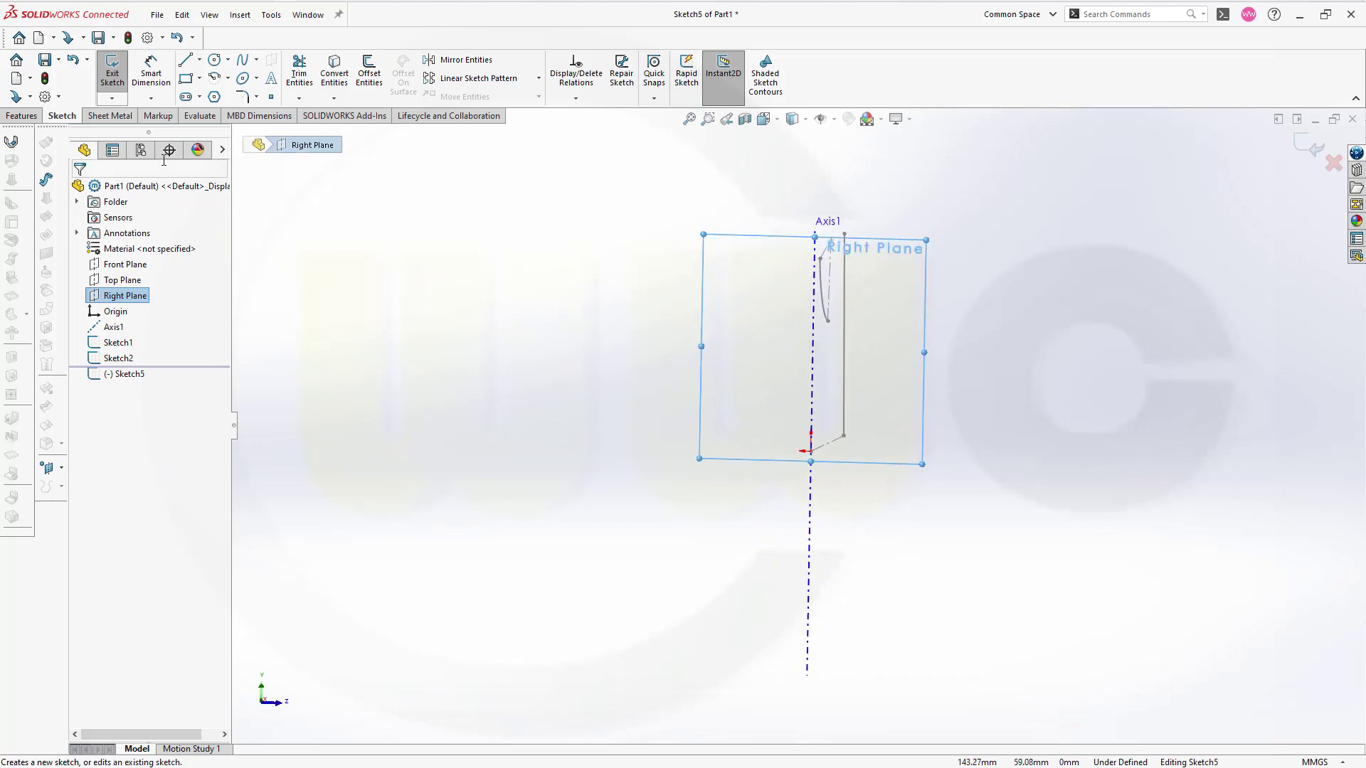
# - Draw a centerpoint arc at the origin from a point to the right up to Axis1
pyautogui.click(214, 77)
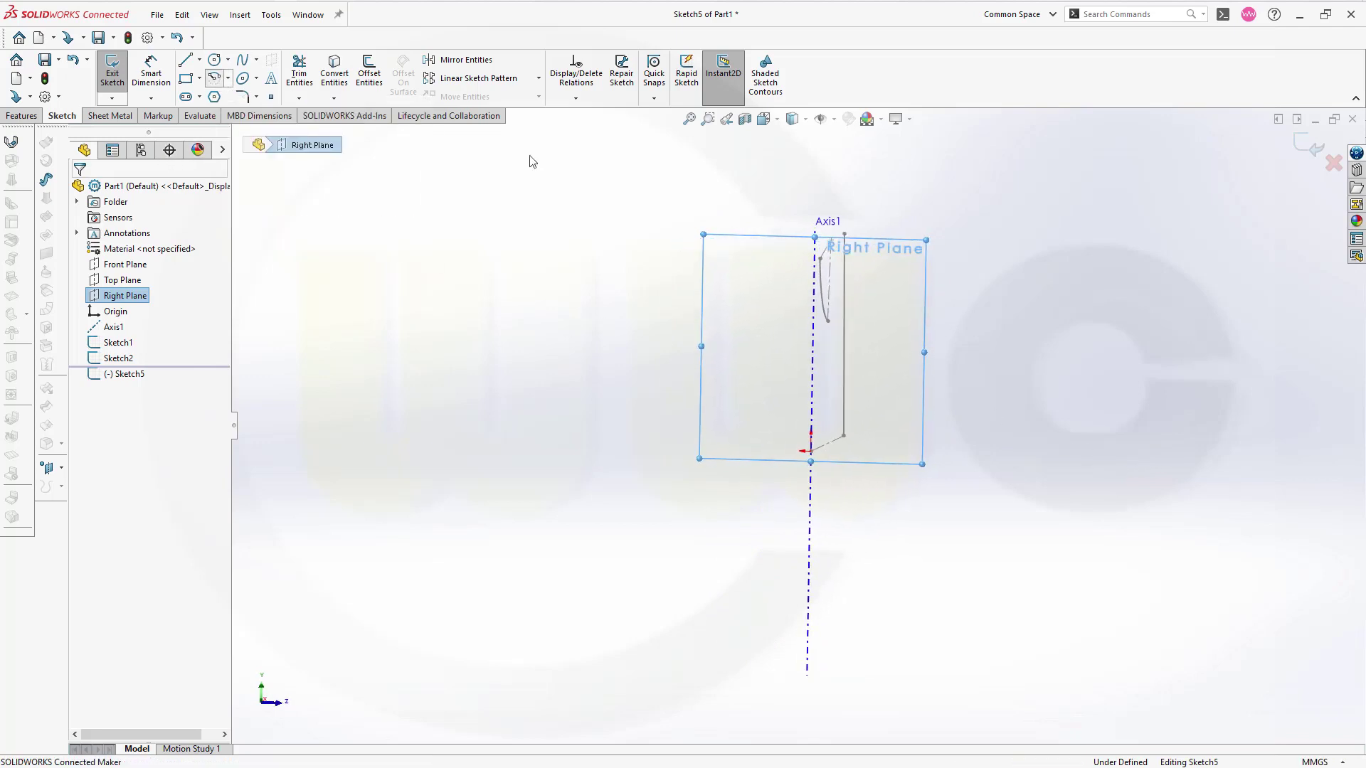
pyautogui.click(811, 452)
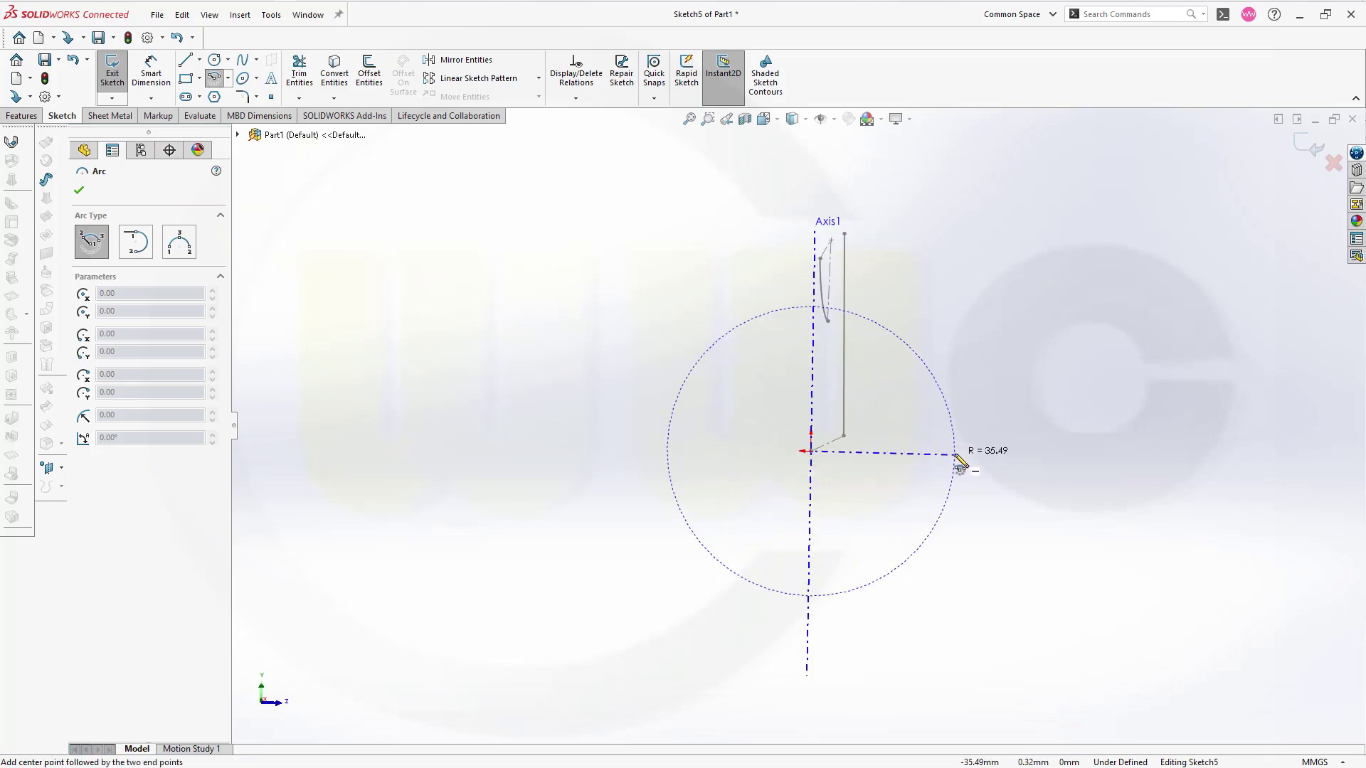
pyautogui.click(953, 456)
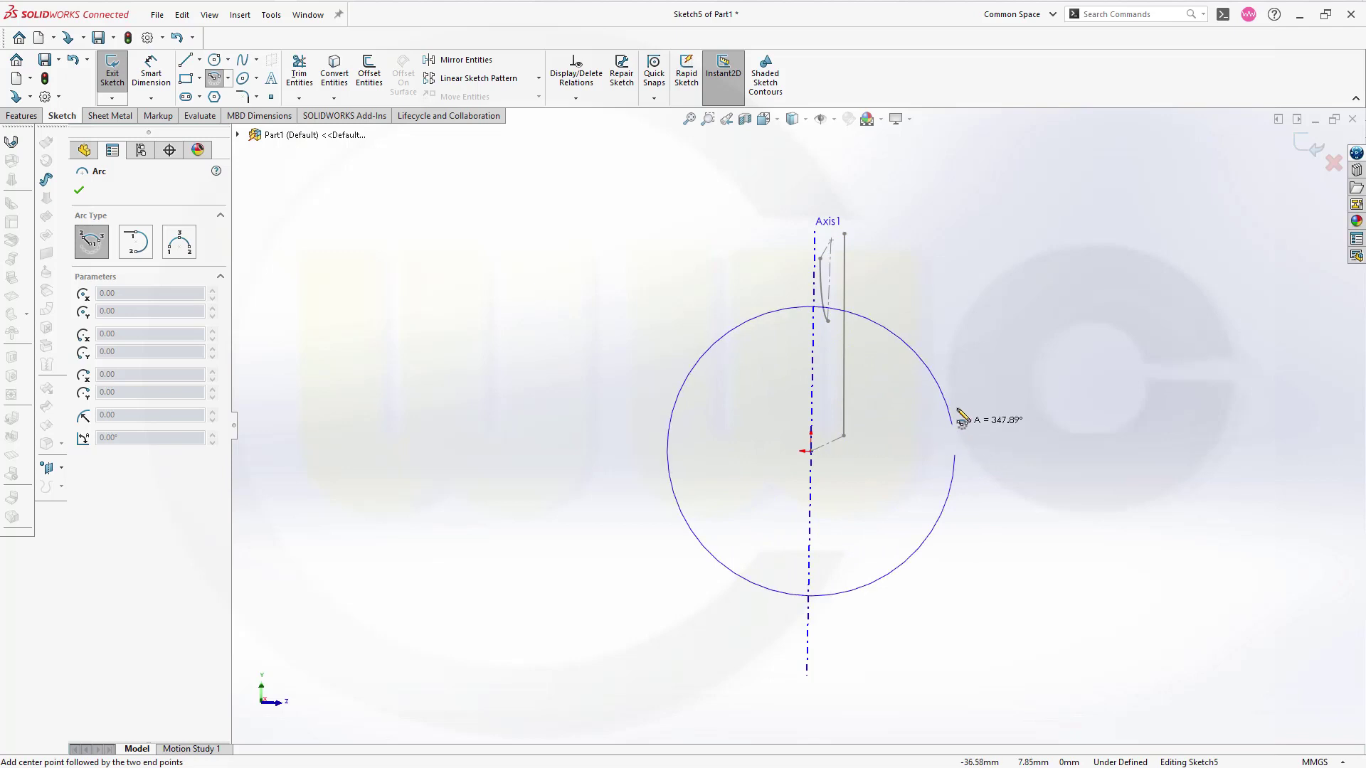
pyautogui.click(814, 305)
# - Dimension the quarter arc's radius to 64 mm
pyautogui.press('Escape')
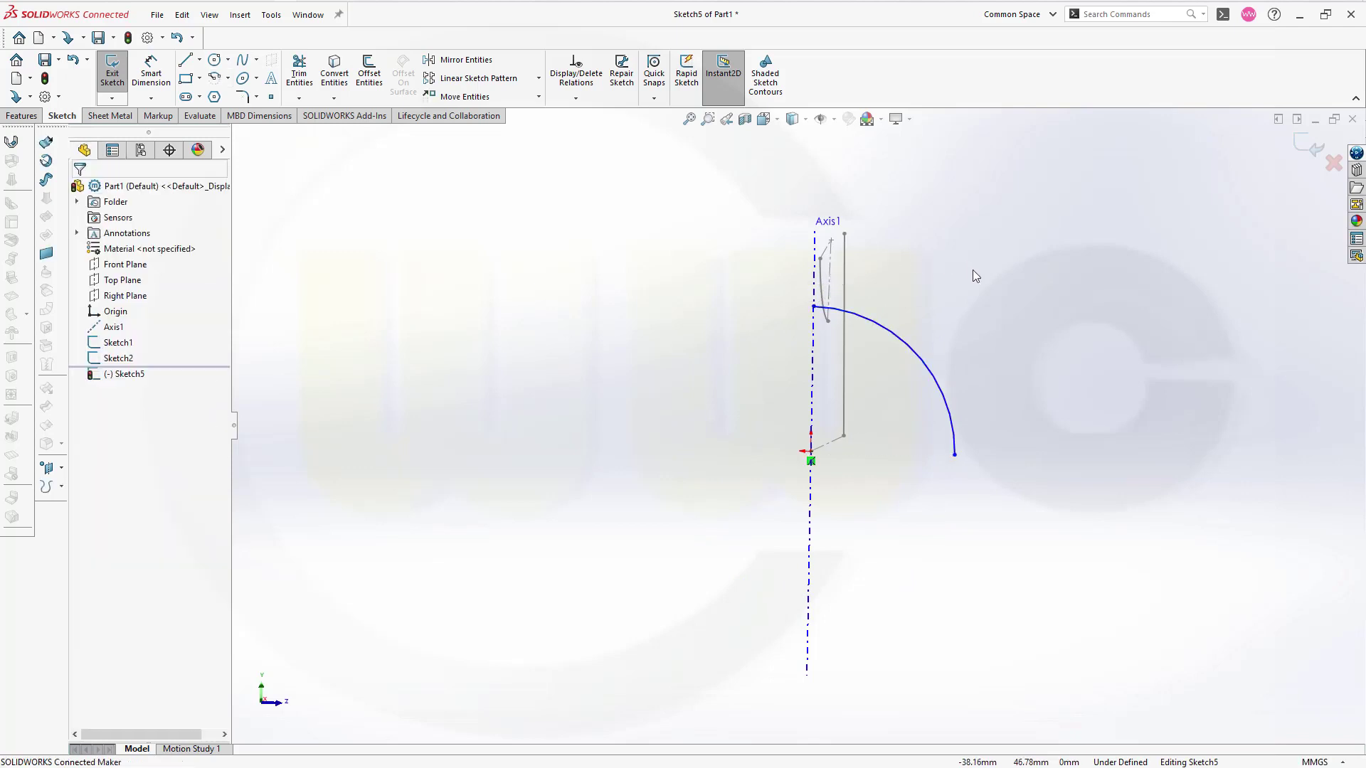
pyautogui.click(161, 89)
pyautogui.click(942, 386)
pyautogui.click(998, 366)
pyautogui.write('64')
pyautogui.press('Return')
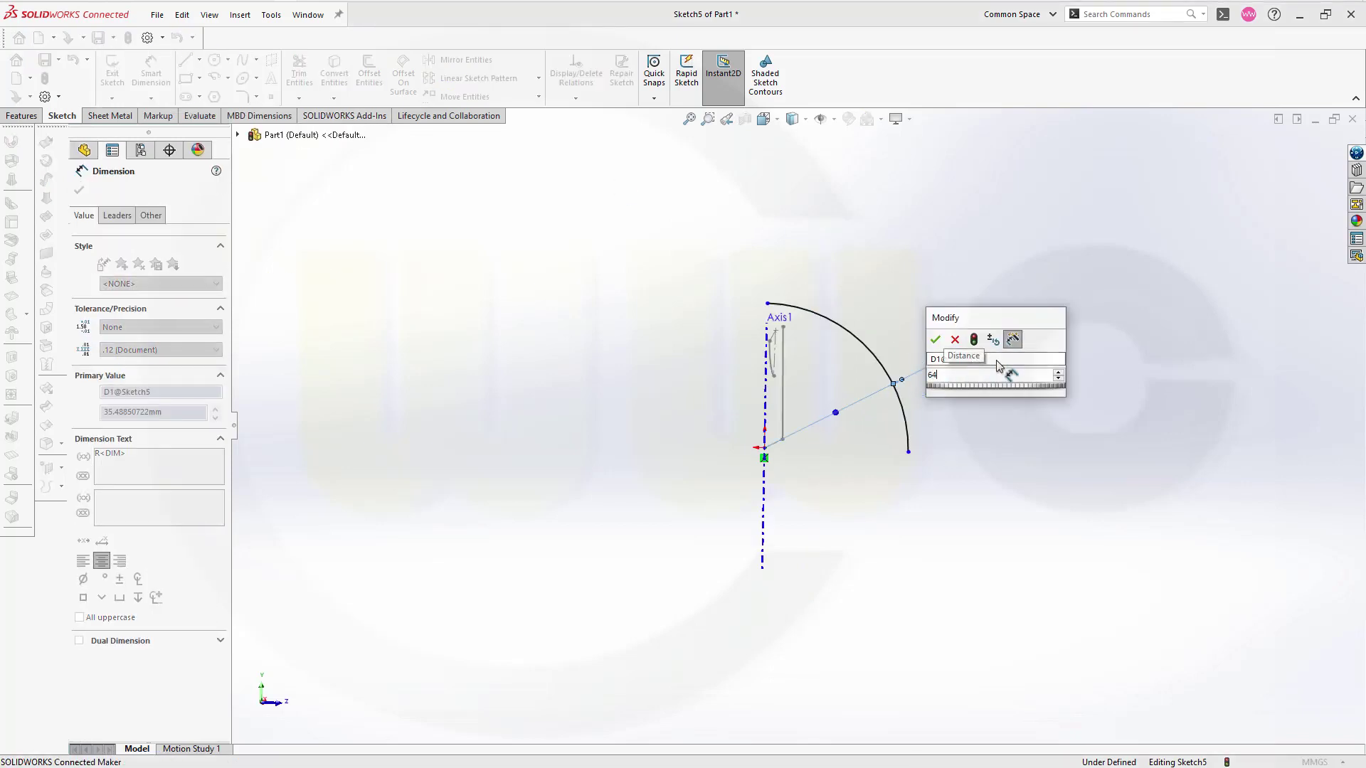
pyautogui.press('Escape')
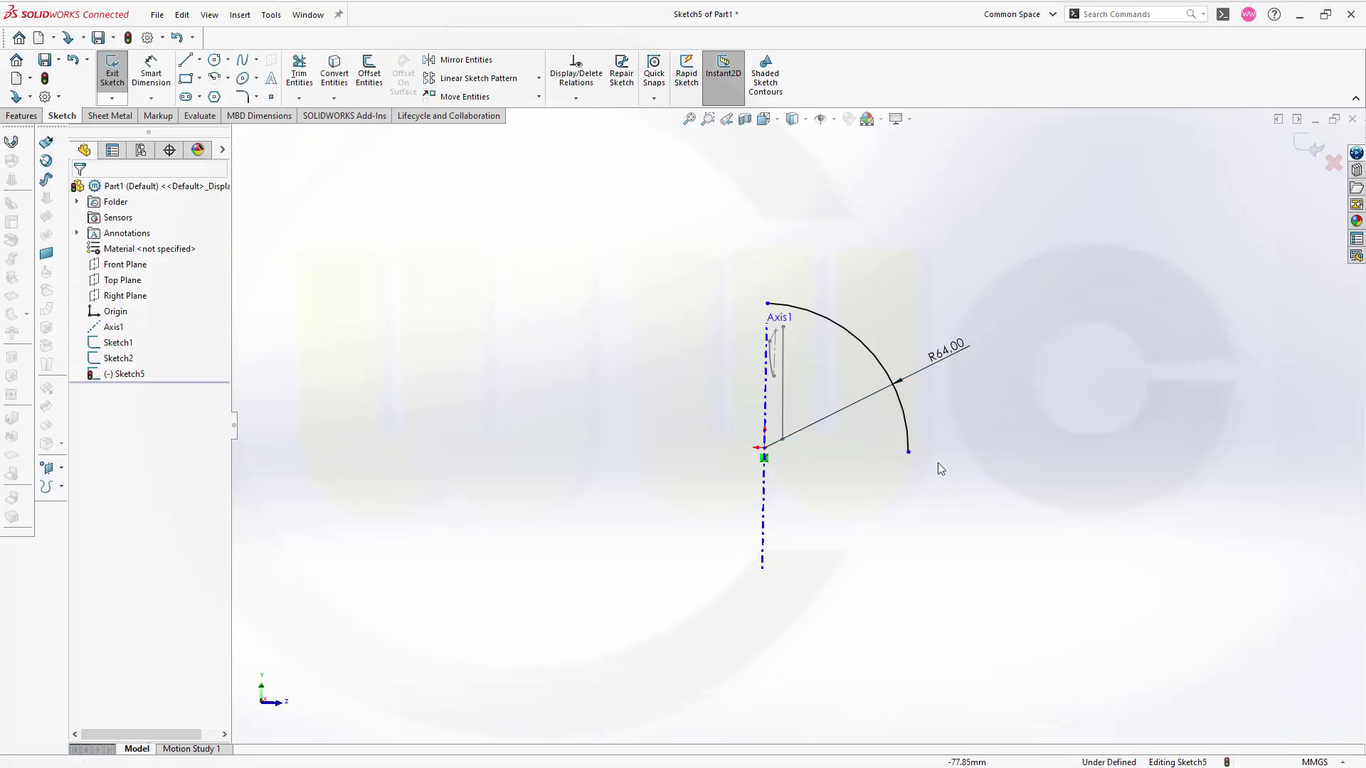
# - Make the lower endpoint horizontal and the top endpoint vertical to the arc centre
pyautogui.click(908, 453)
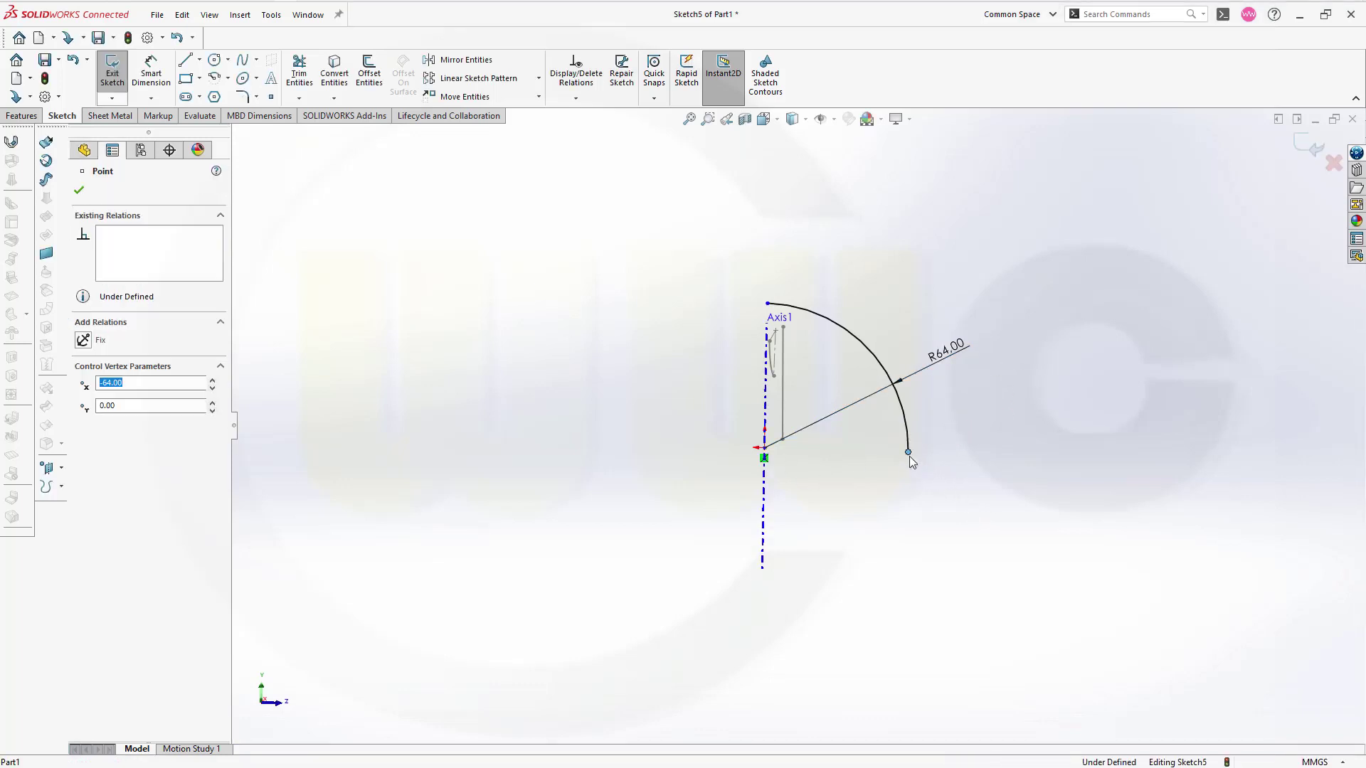
pyautogui.keyDown('ctrl'); pyautogui.click(765, 448); pyautogui.keyUp('ctrl')
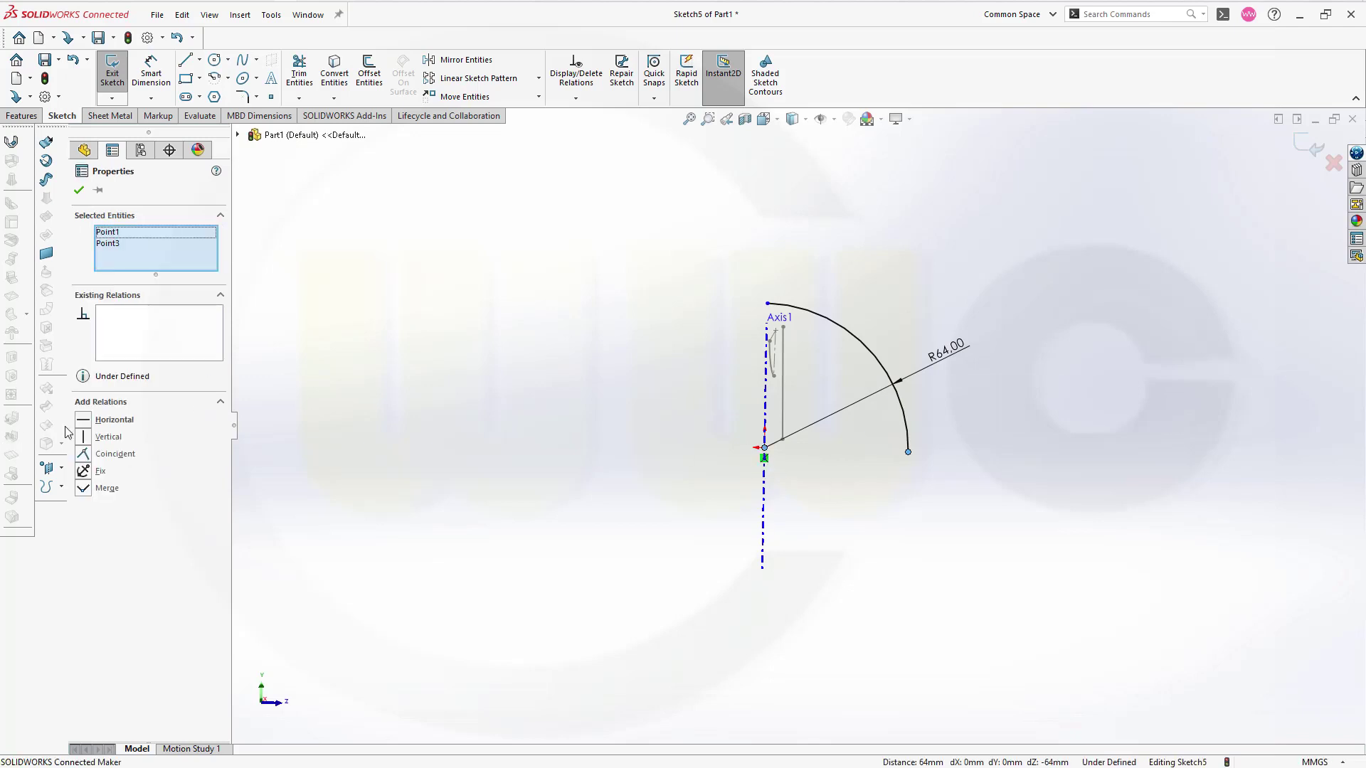
pyautogui.click(107, 419)
pyautogui.click(471, 465)
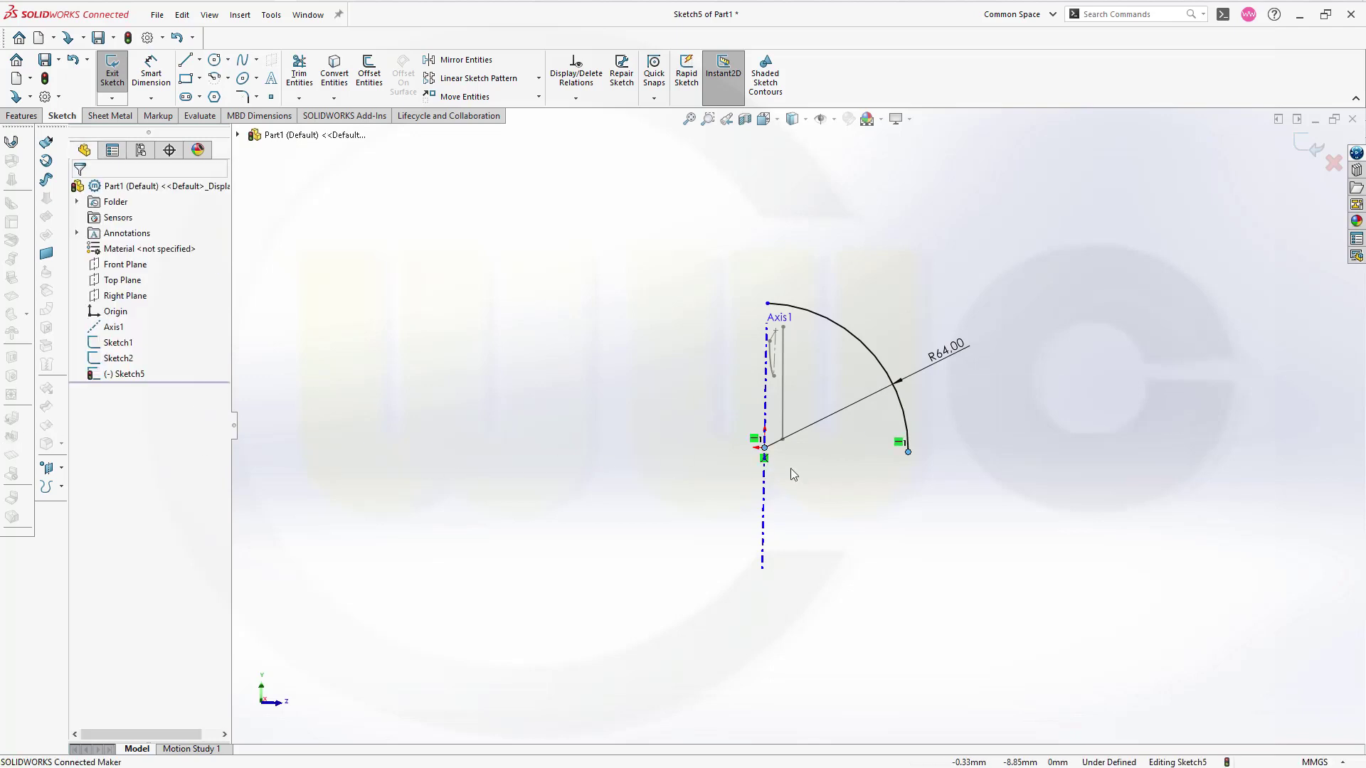
pyautogui.click(765, 448)
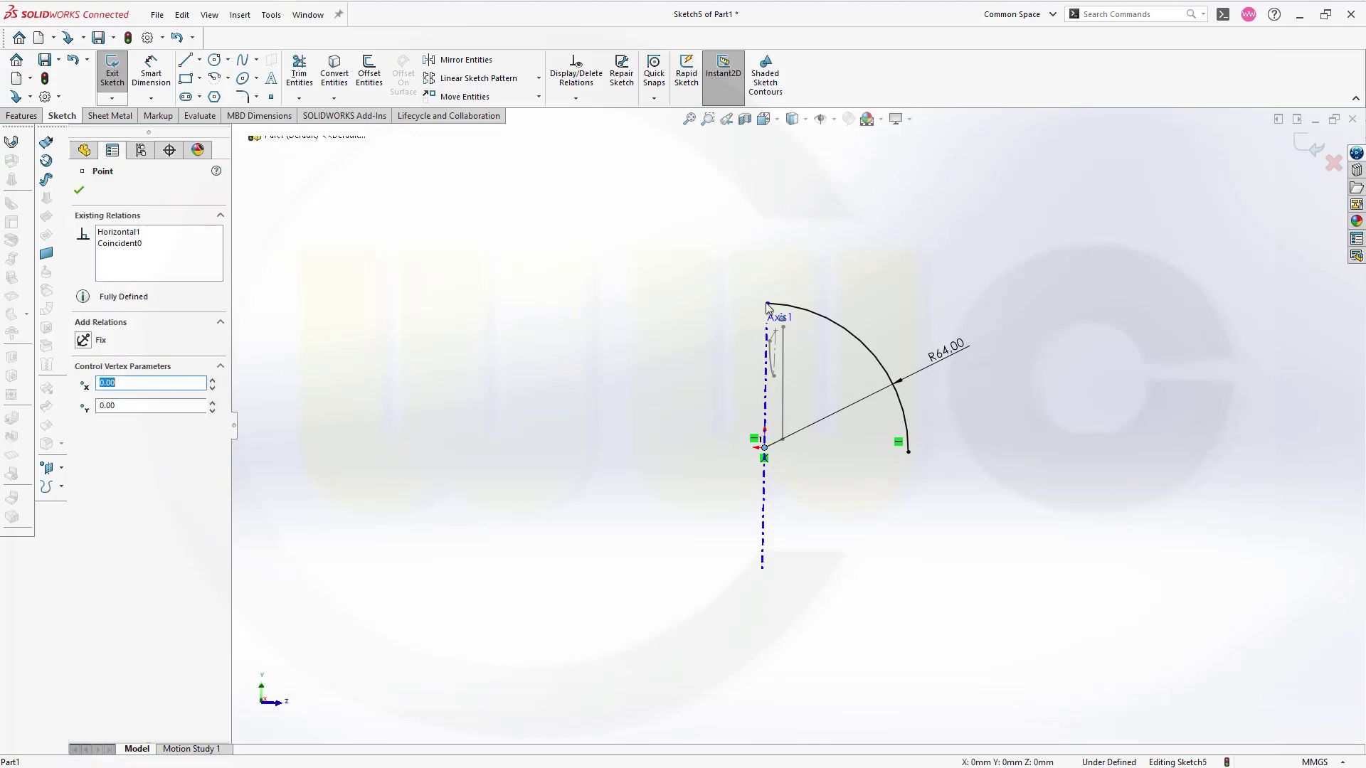
pyautogui.keyDown('ctrl'); pyautogui.click(766, 304); pyautogui.keyUp('ctrl')
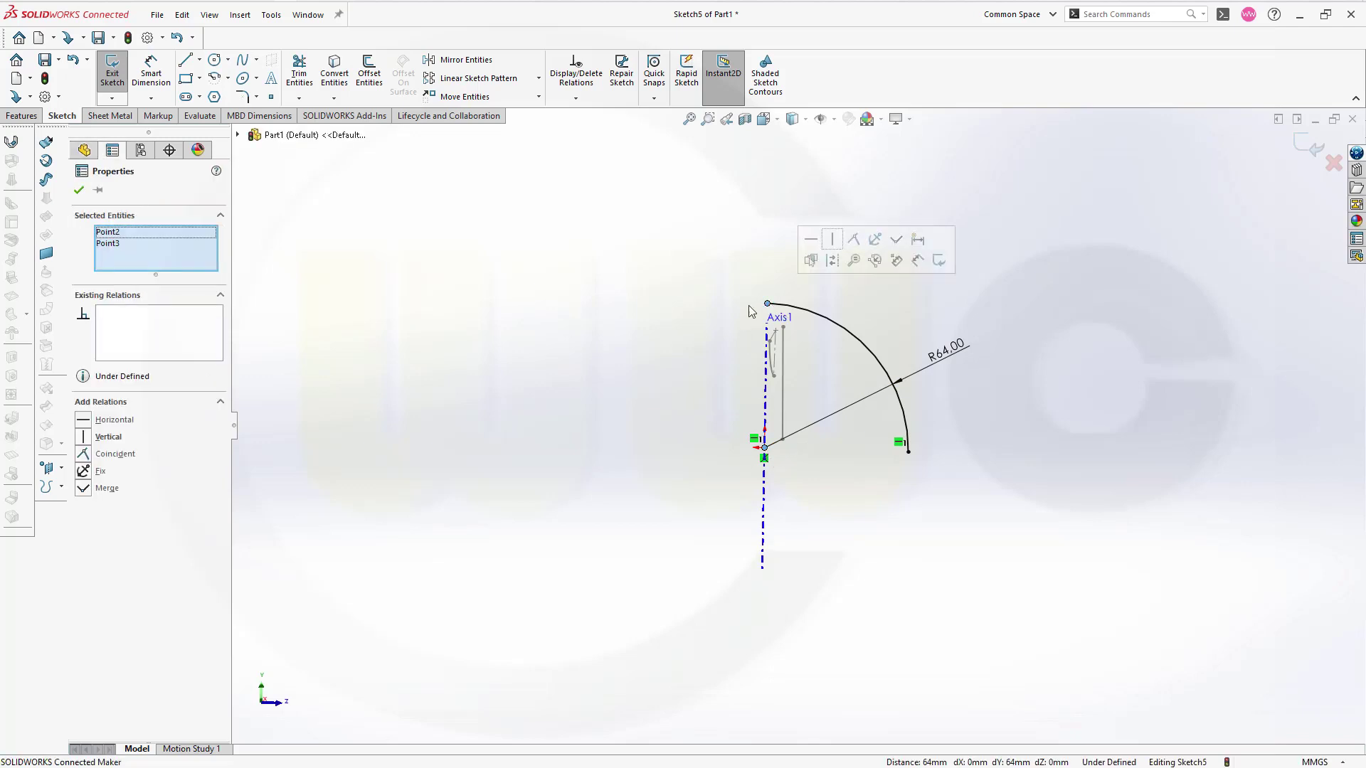
pyautogui.click(90, 437)
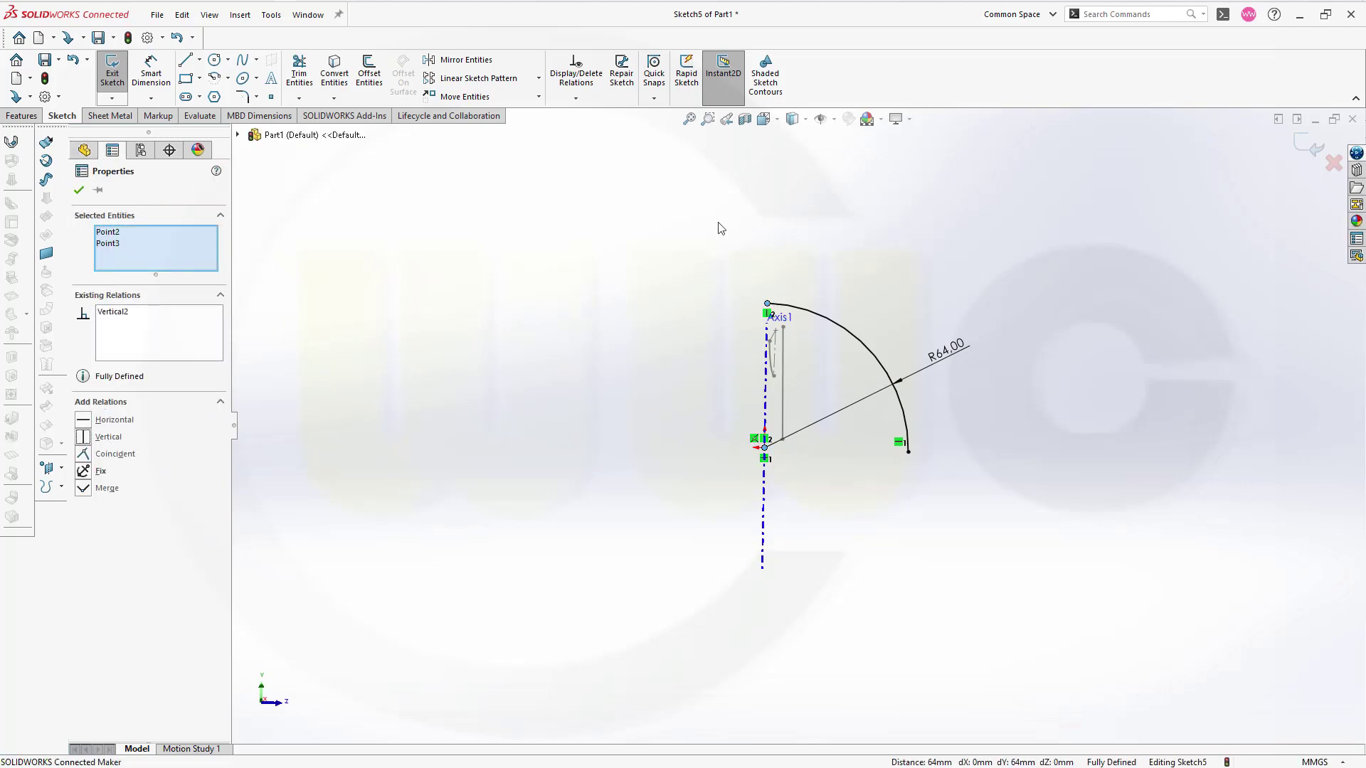
pyautogui.click(80, 190)
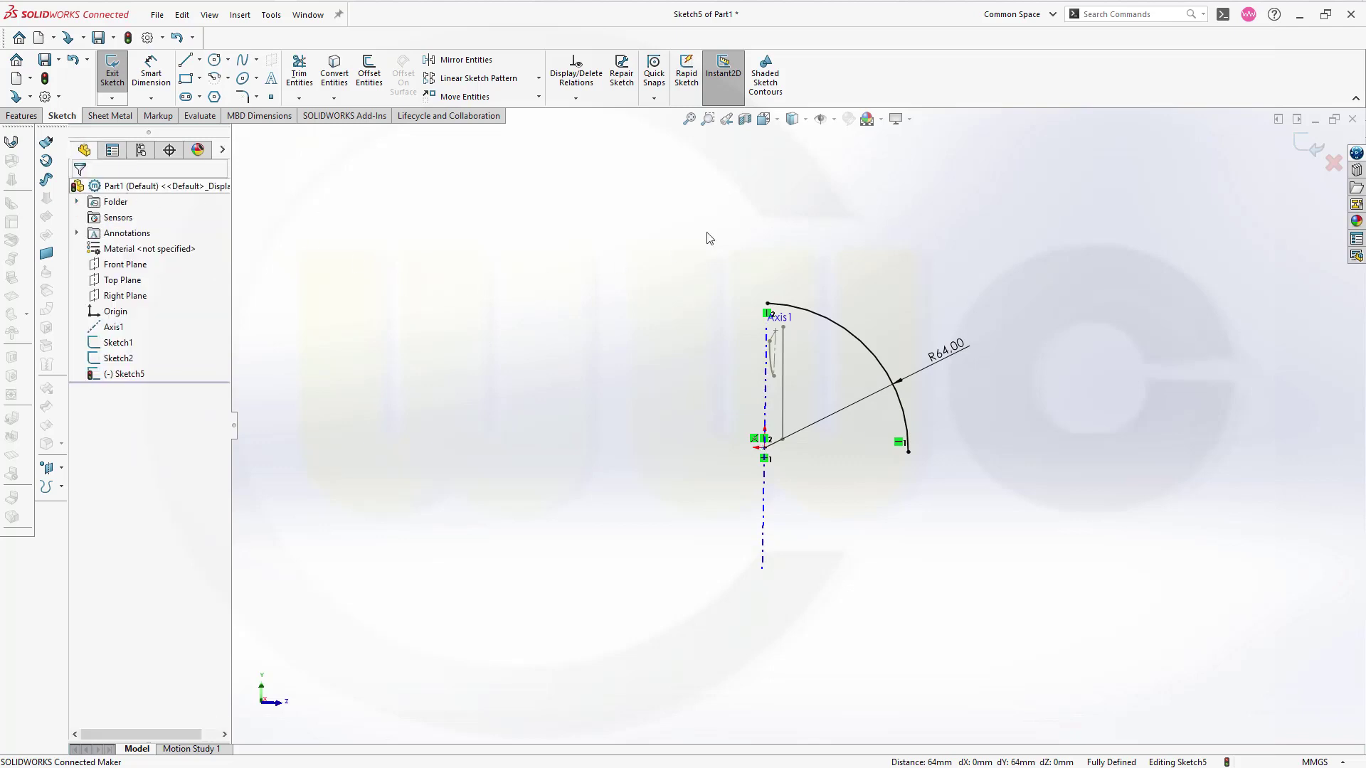
# - Exit Sketch5 and orbit the model to view the result
pyautogui.click(1314, 155)
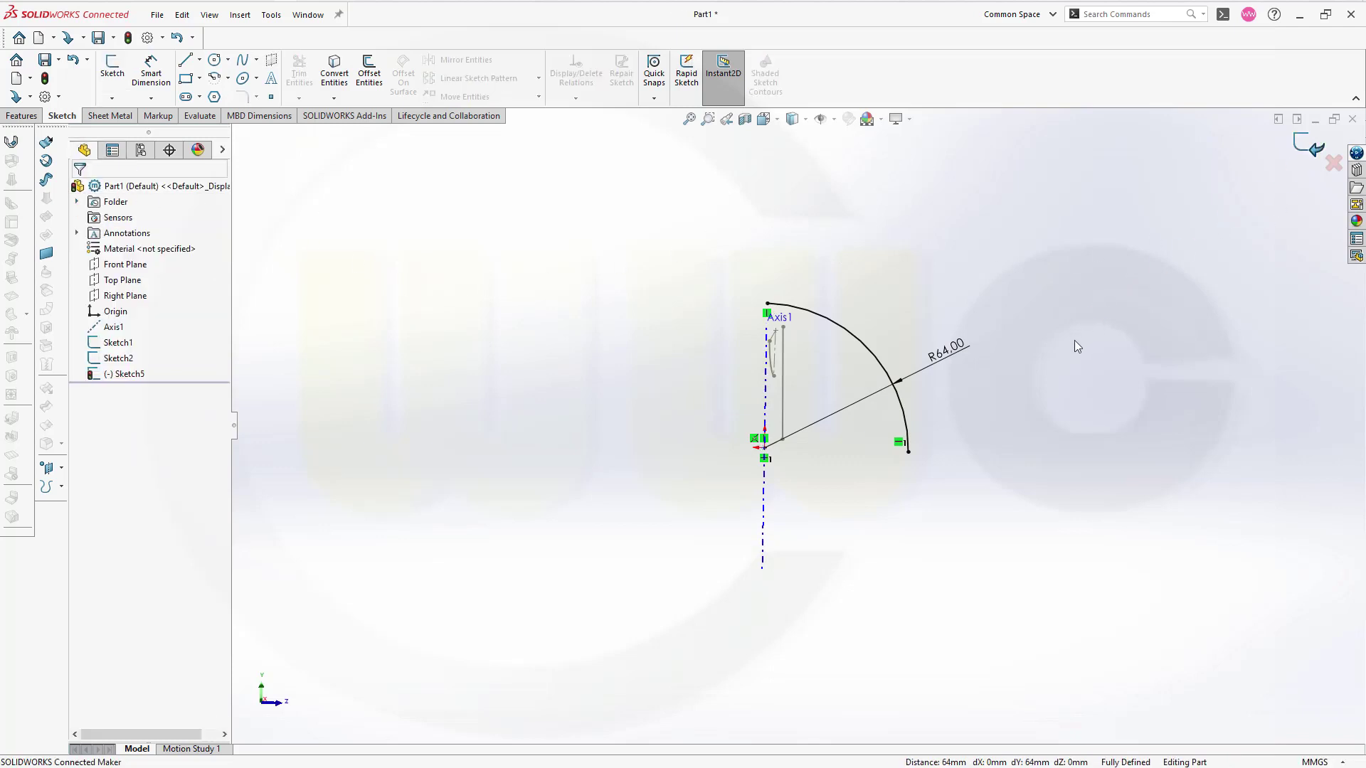
pyautogui.moveTo(1040, 400); pyautogui.dragTo(805, 431, button='middle')
pyautogui.click(809, 438)
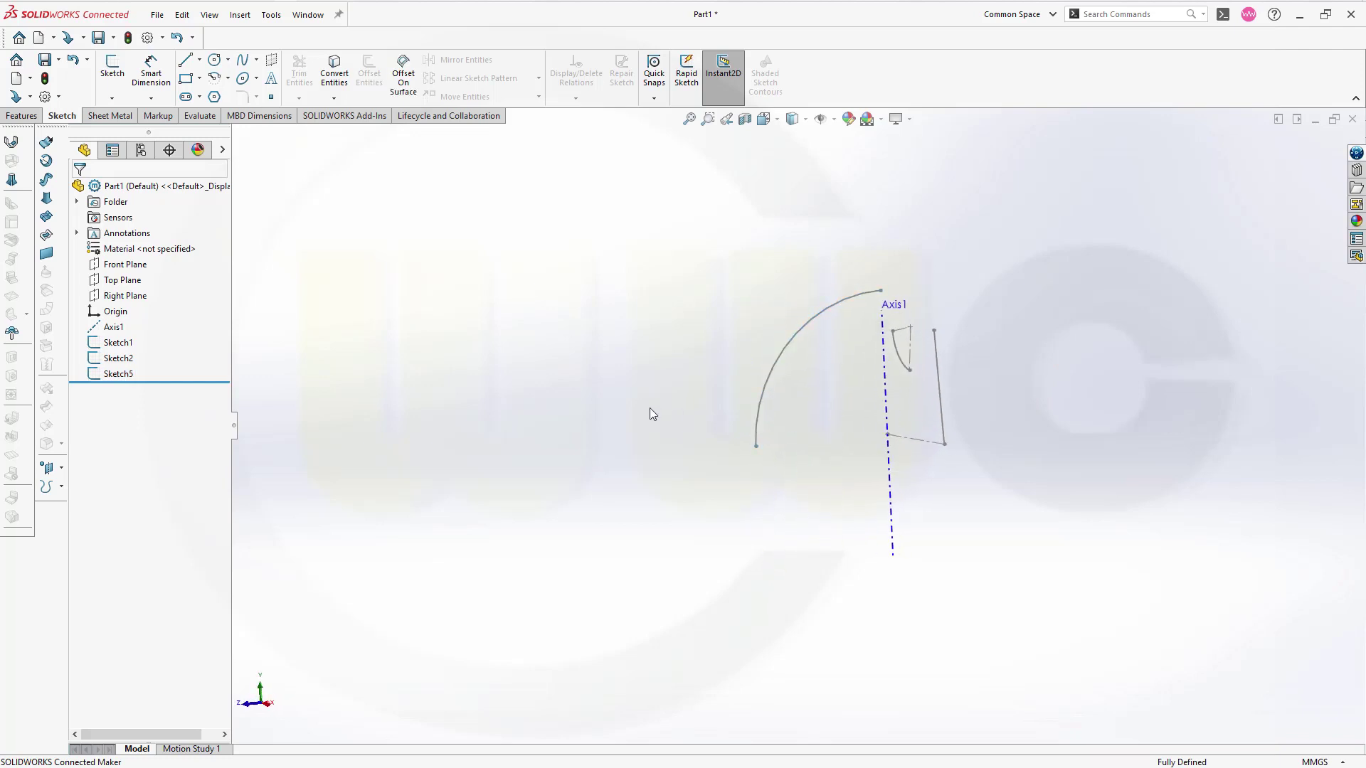
pyautogui.moveTo(655, 415); pyautogui.dragTo(703, 415, button='middle')
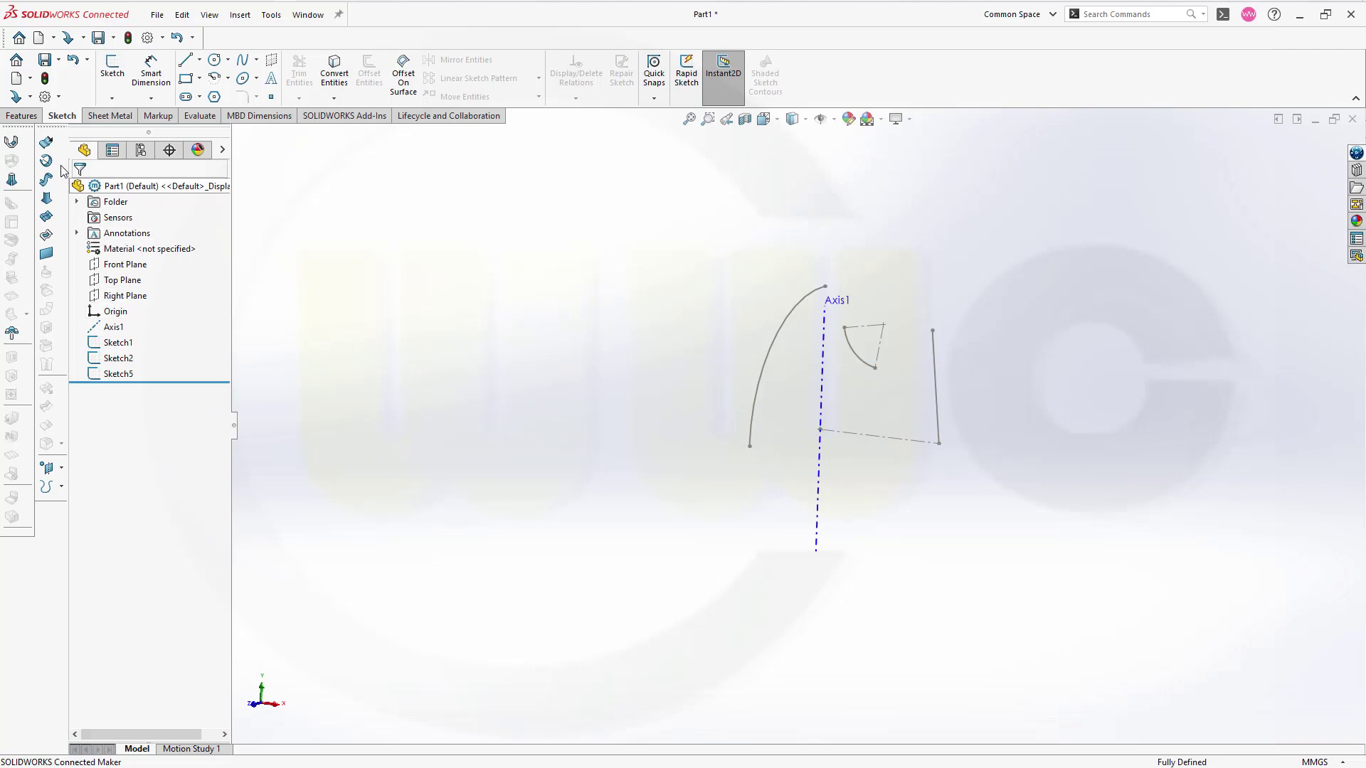
# - Extrude the small Sketch2 arc contour as a surface 60 mm deep
pyautogui.click(46, 142)
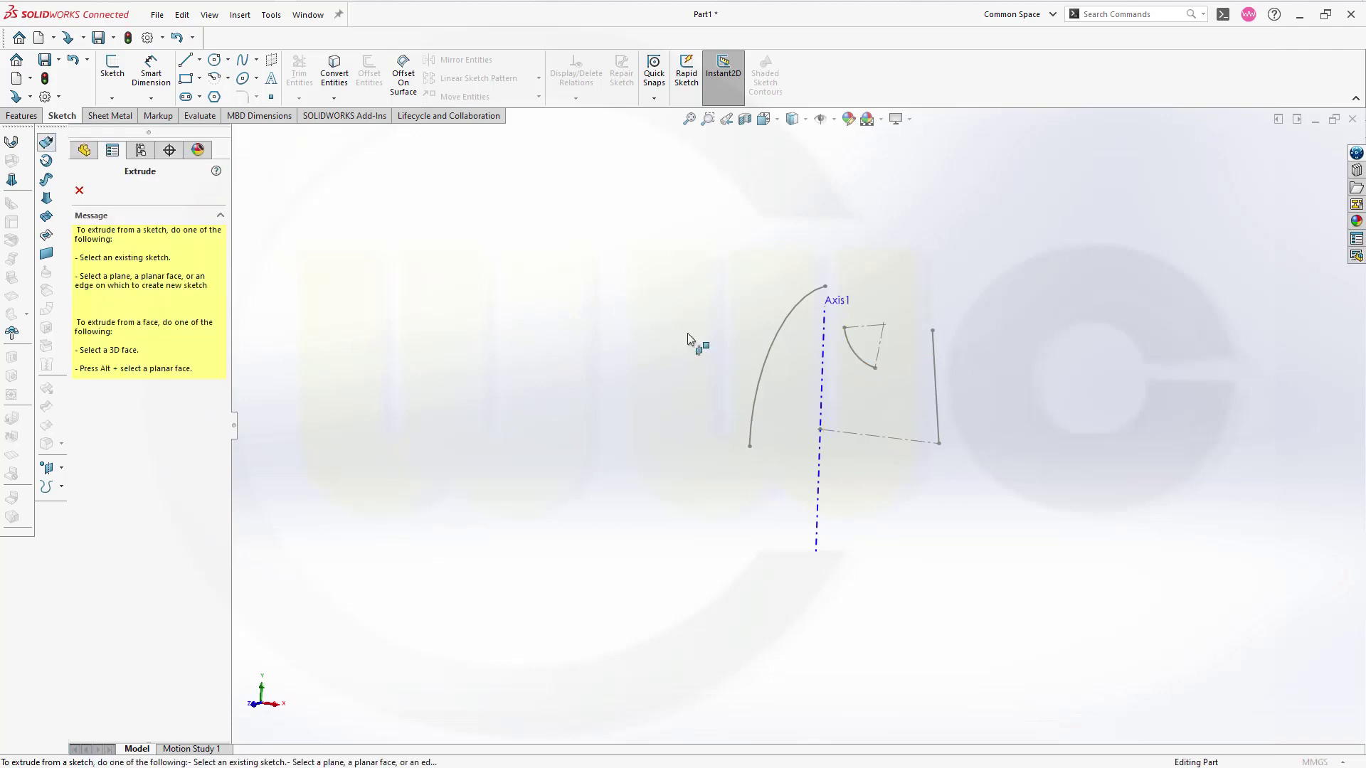
pyautogui.click(857, 361)
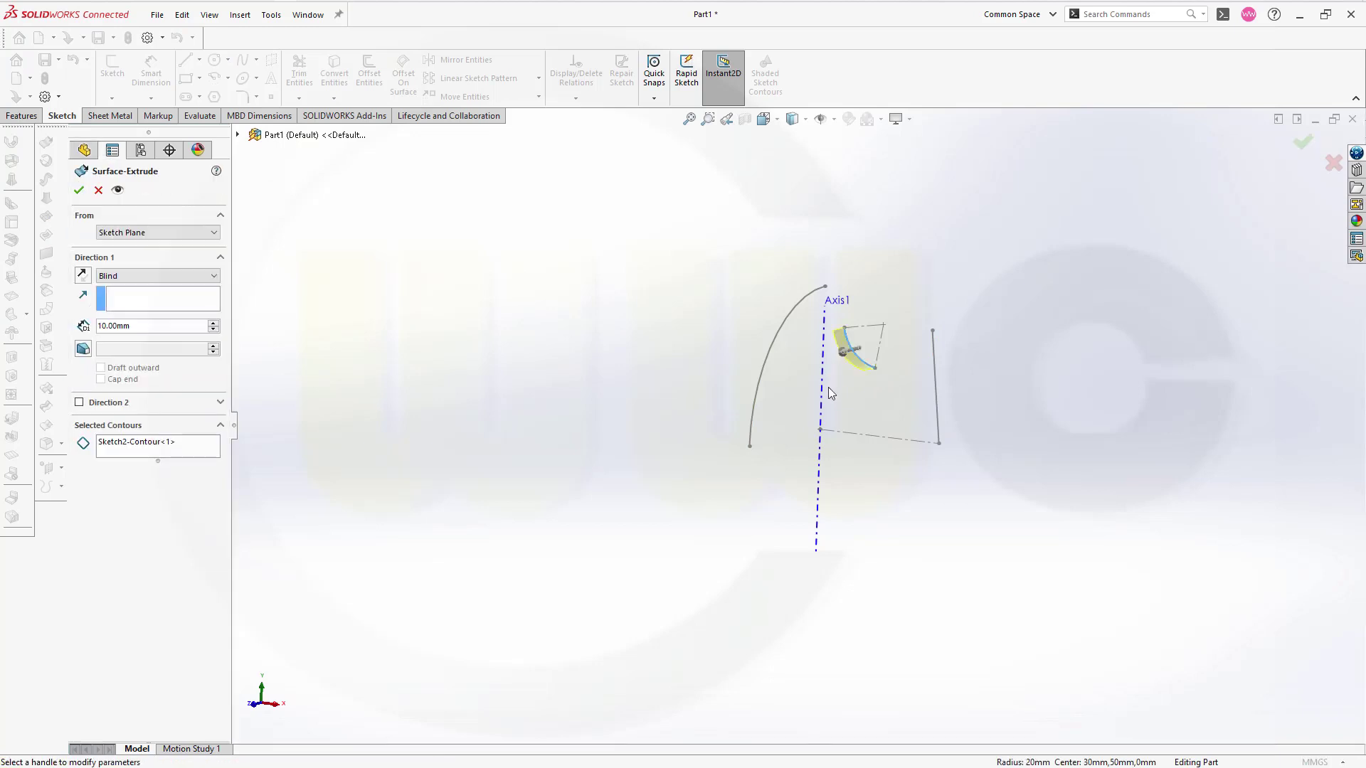
pyautogui.doubleClick(151, 326)
pyautogui.write('6')
pyautogui.click(111, 341)
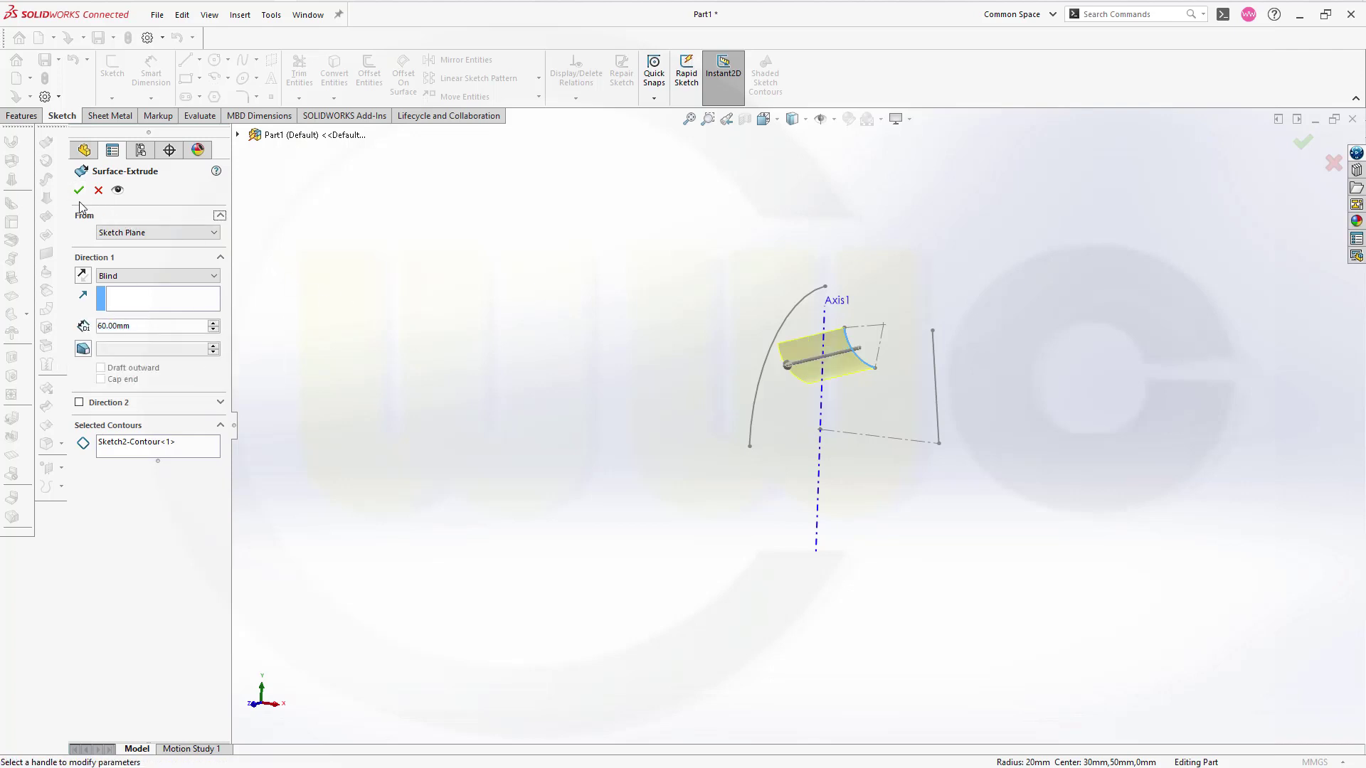
pyautogui.click(79, 192)
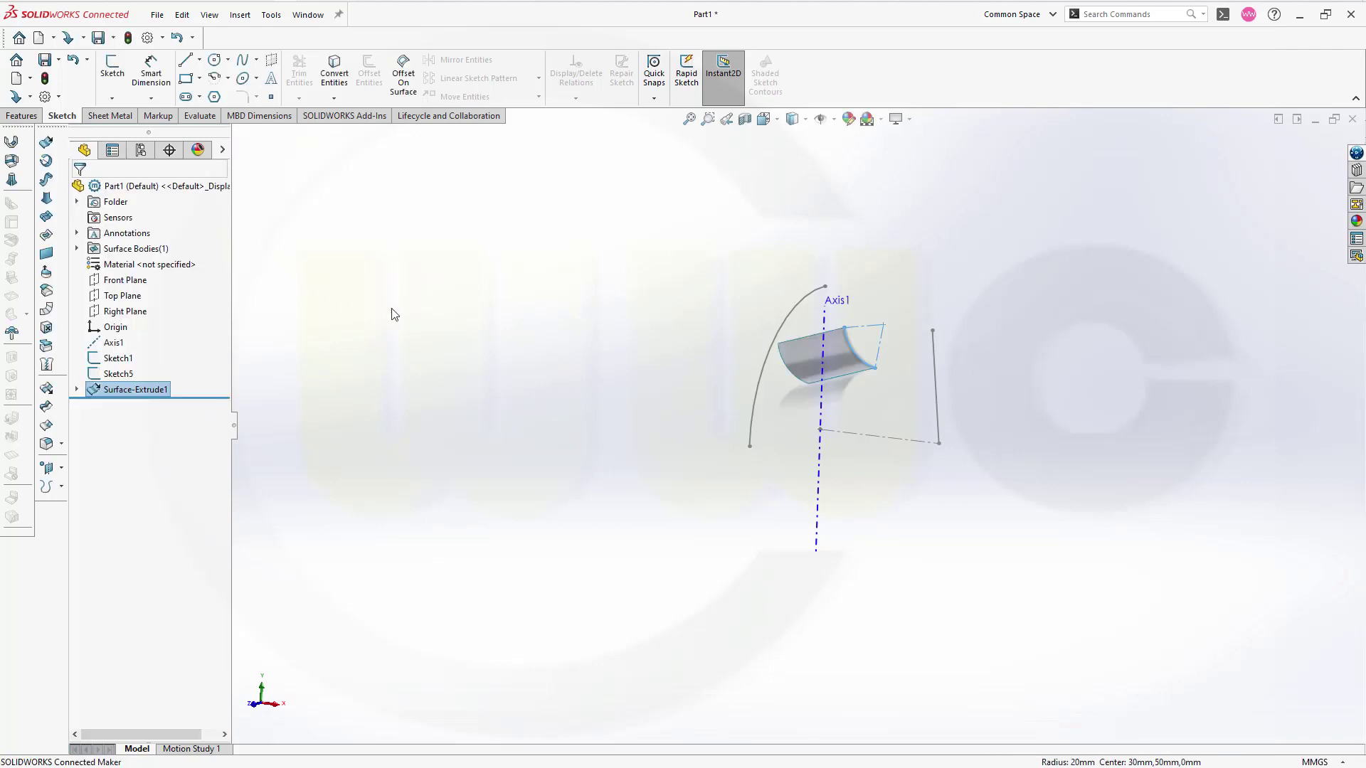
pyautogui.scroll(-5, 822, 400)
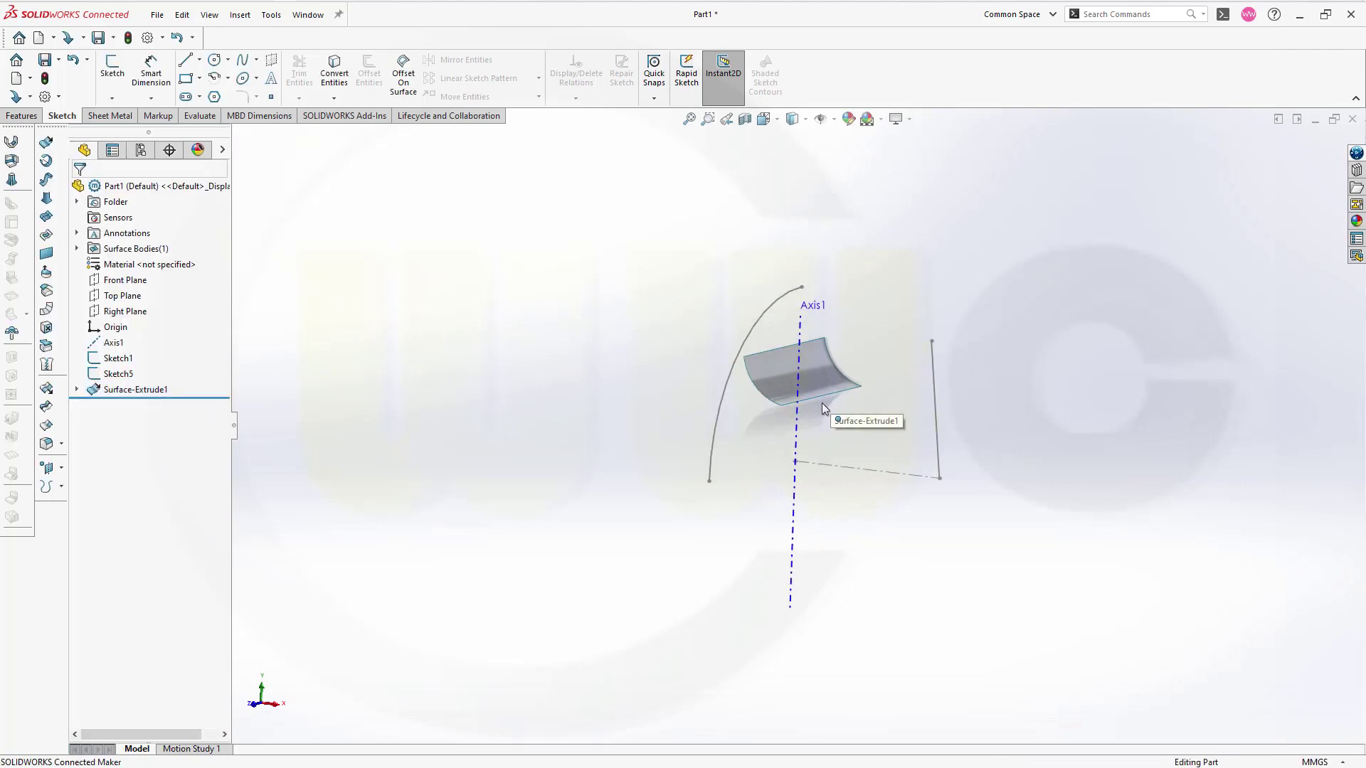
# - Toggle Ambient Occlusion off in the View Settings menu
pyautogui.click(910, 119)
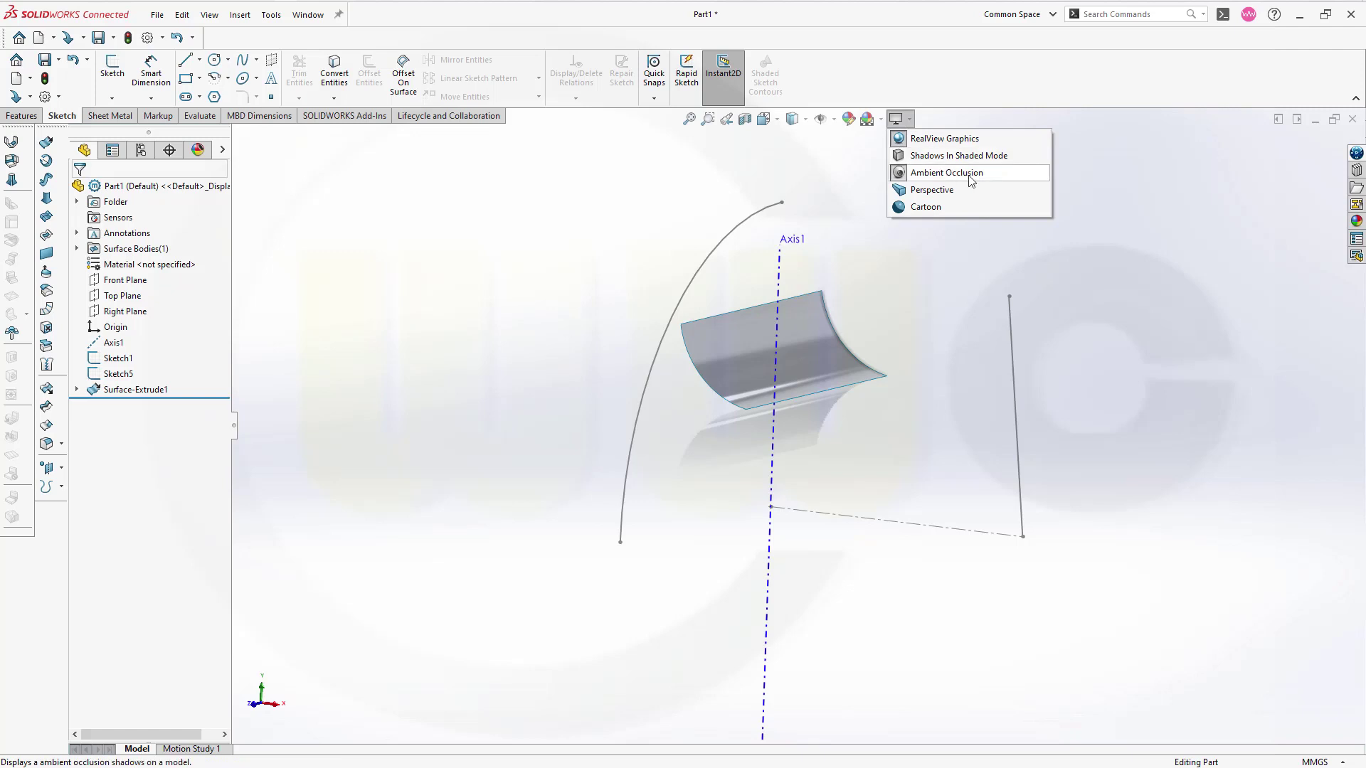
pyautogui.click(918, 175)
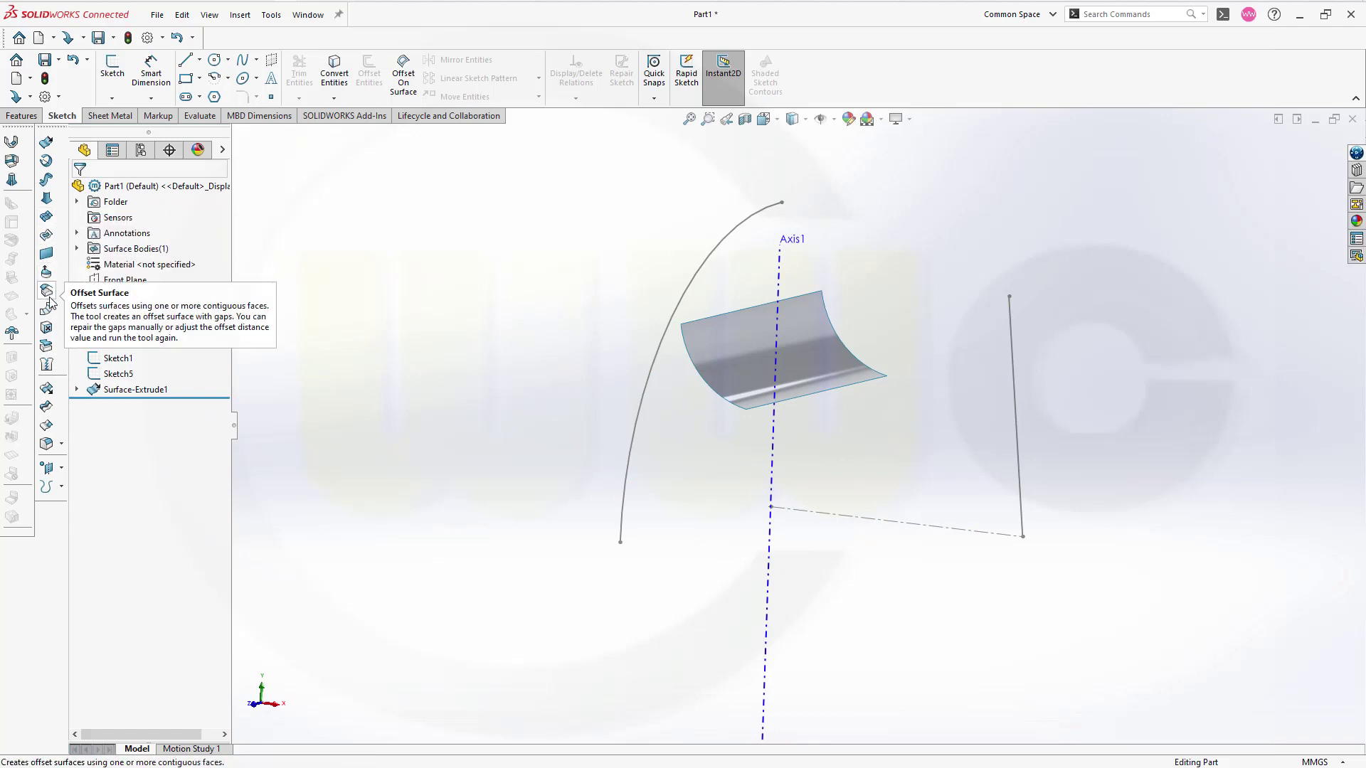
# - Extend the surface's bottom and top edges linearly by 40 mm each
pyautogui.click(47, 389)
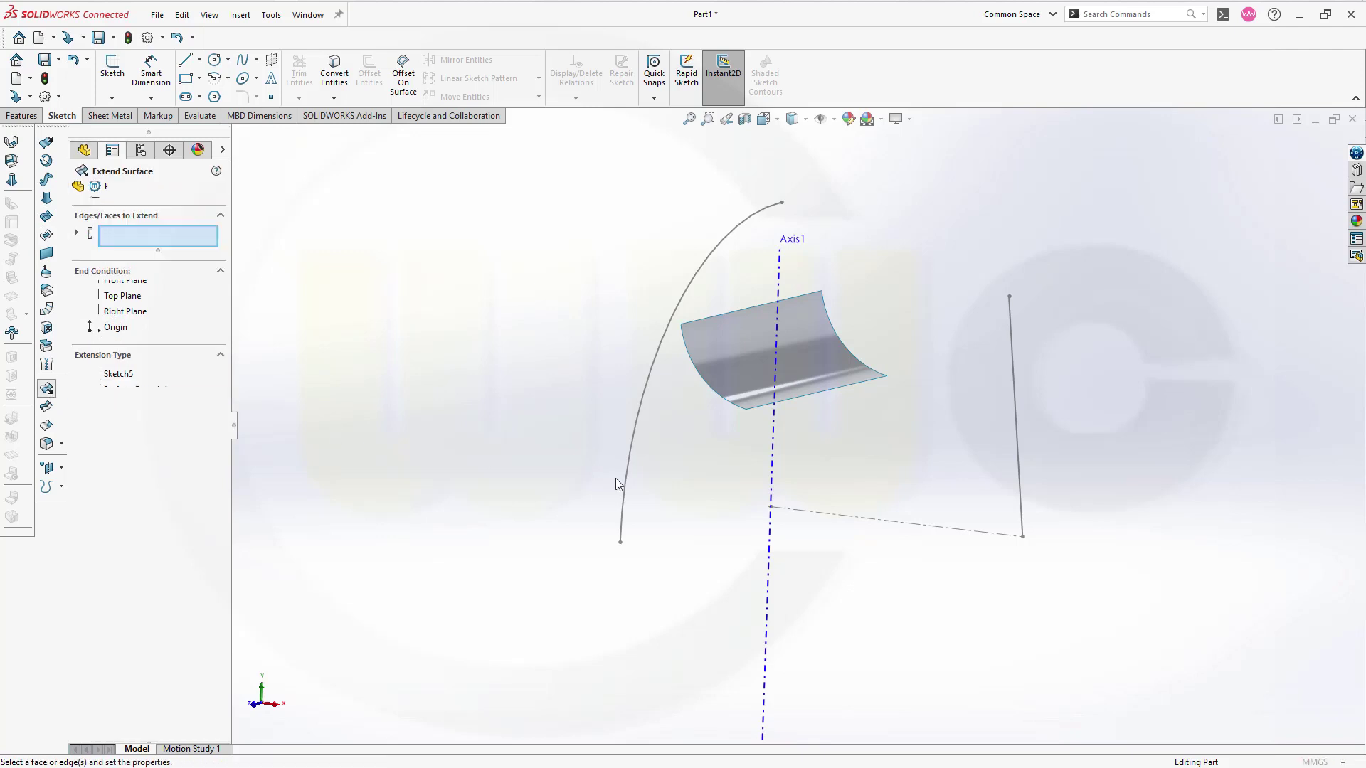
pyautogui.click(825, 389)
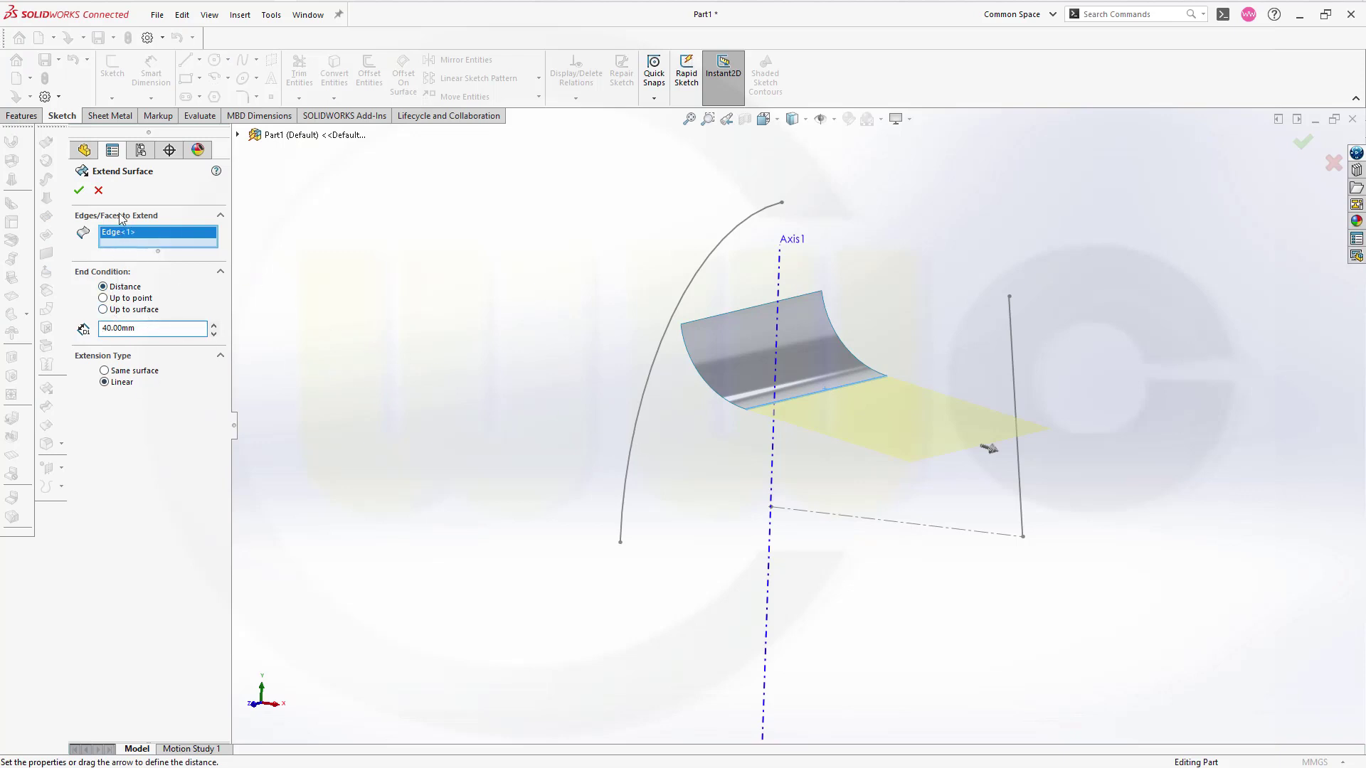
pyautogui.click(79, 190)
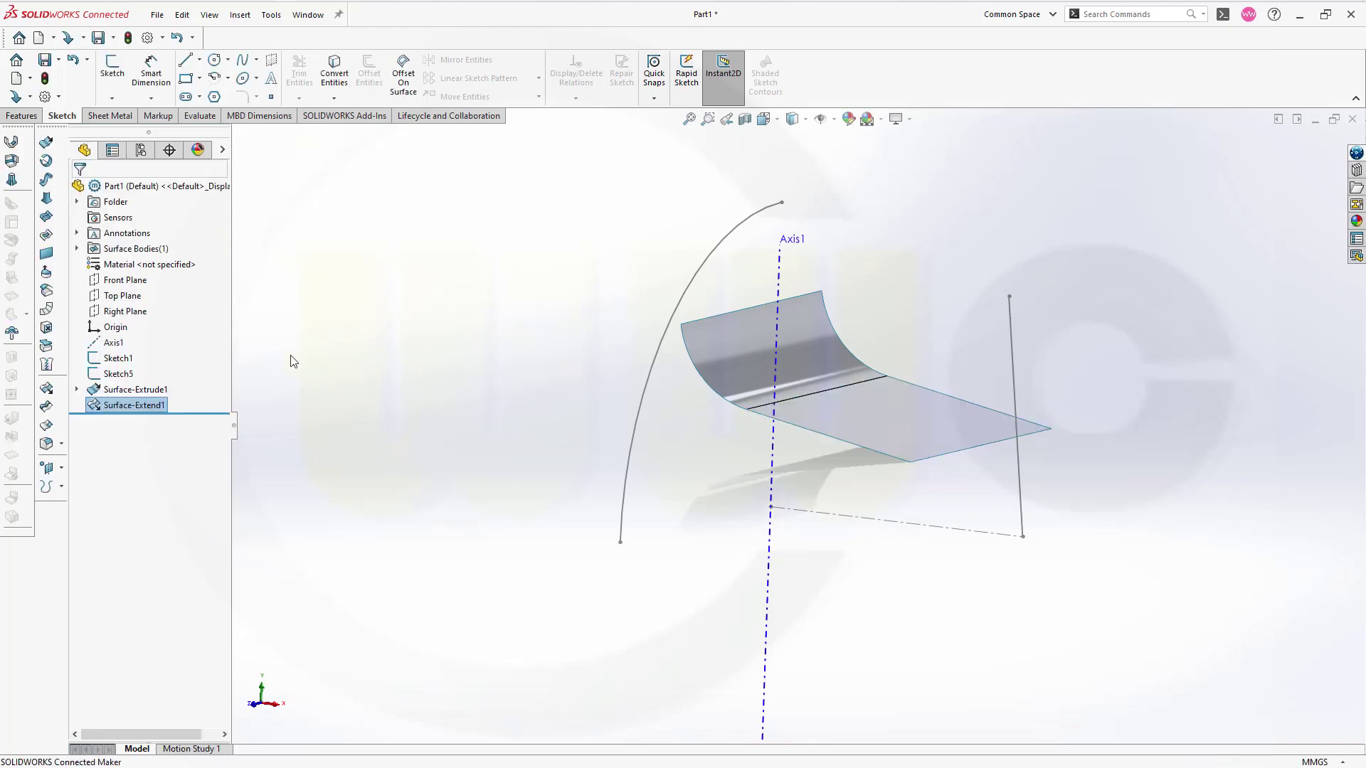
pyautogui.click(46, 389)
pyautogui.click(711, 317)
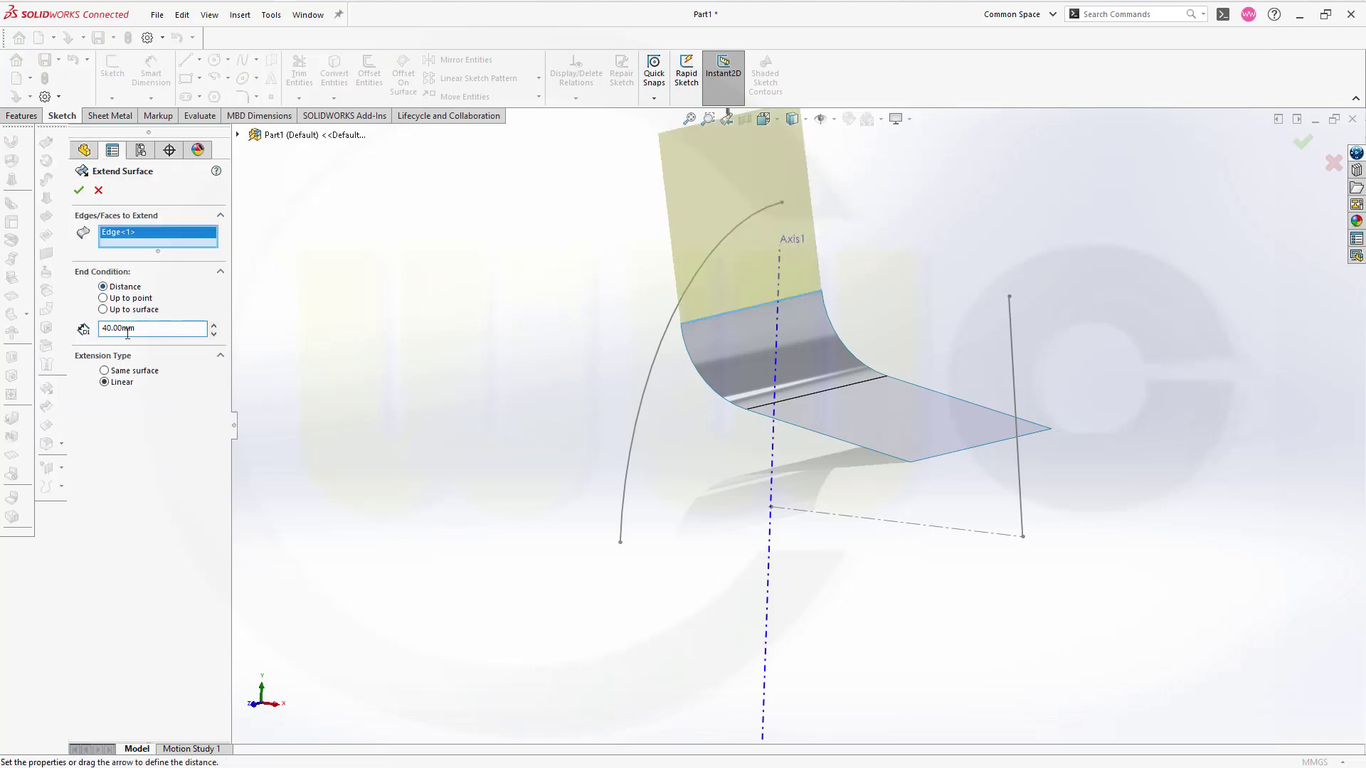
pyautogui.click(78, 189)
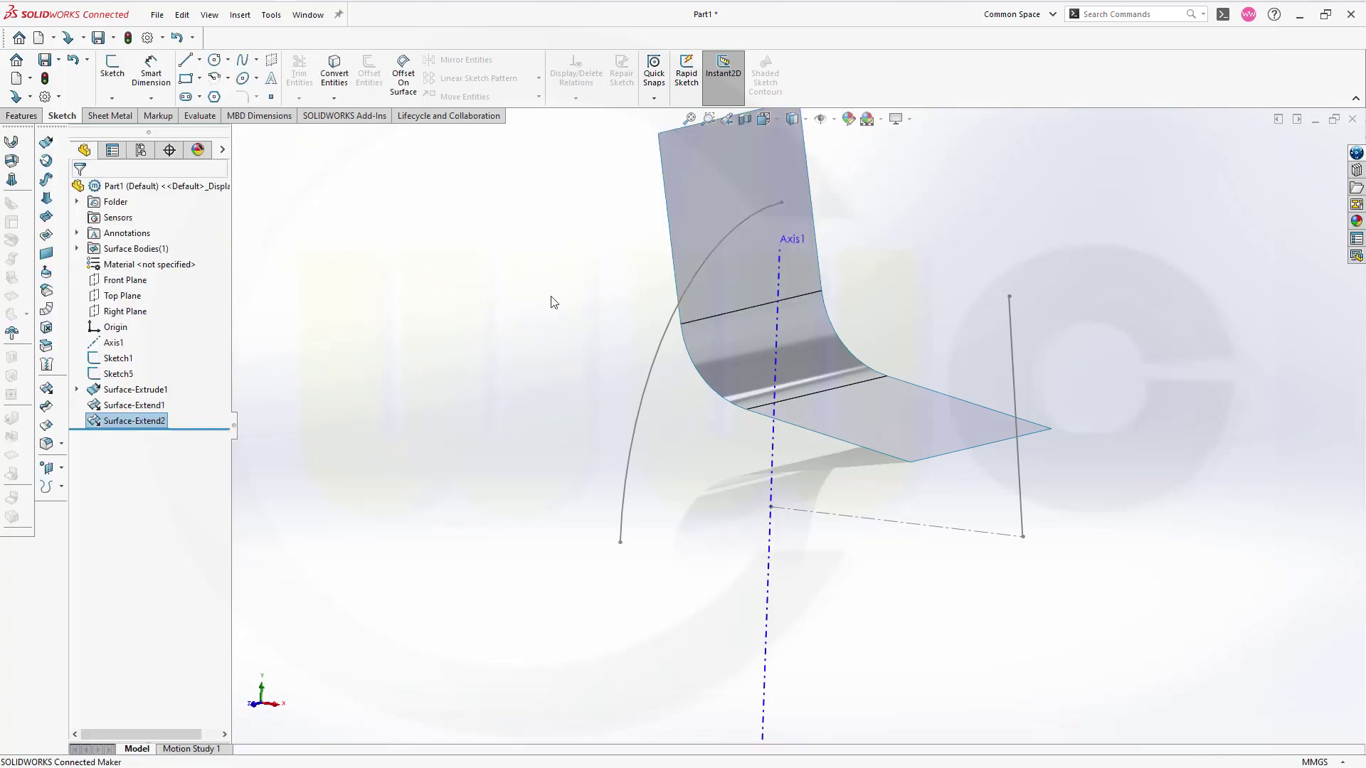
pyautogui.moveTo(554, 303)
pyautogui.mouseDown(button='middle')
pyautogui.moveTo(628, 381)
pyautogui.moveTo(601, 387)
pyautogui.mouseUp(button='middle')
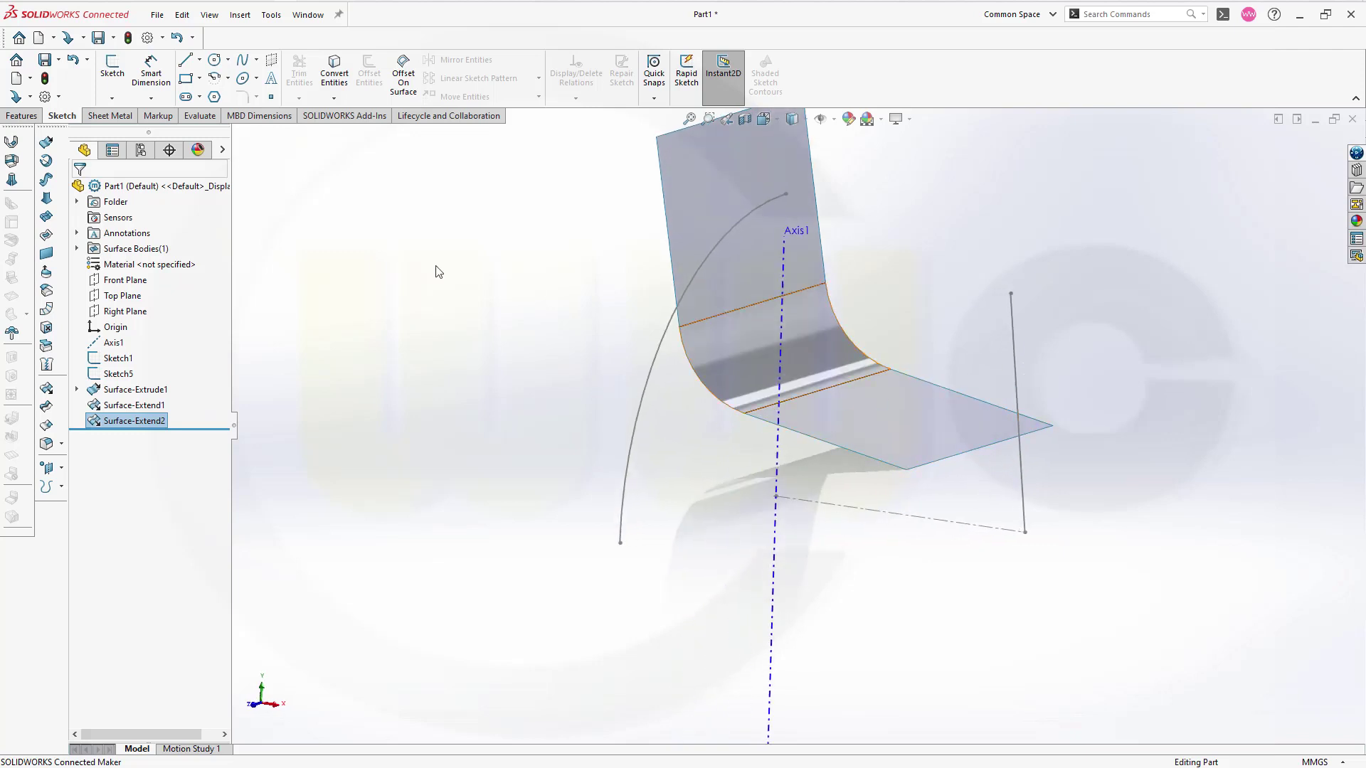
# - Revolve the slanted Sketch1 line 90° around Axis1 as the surface Surface-Revolve1
pyautogui.click(47, 161)
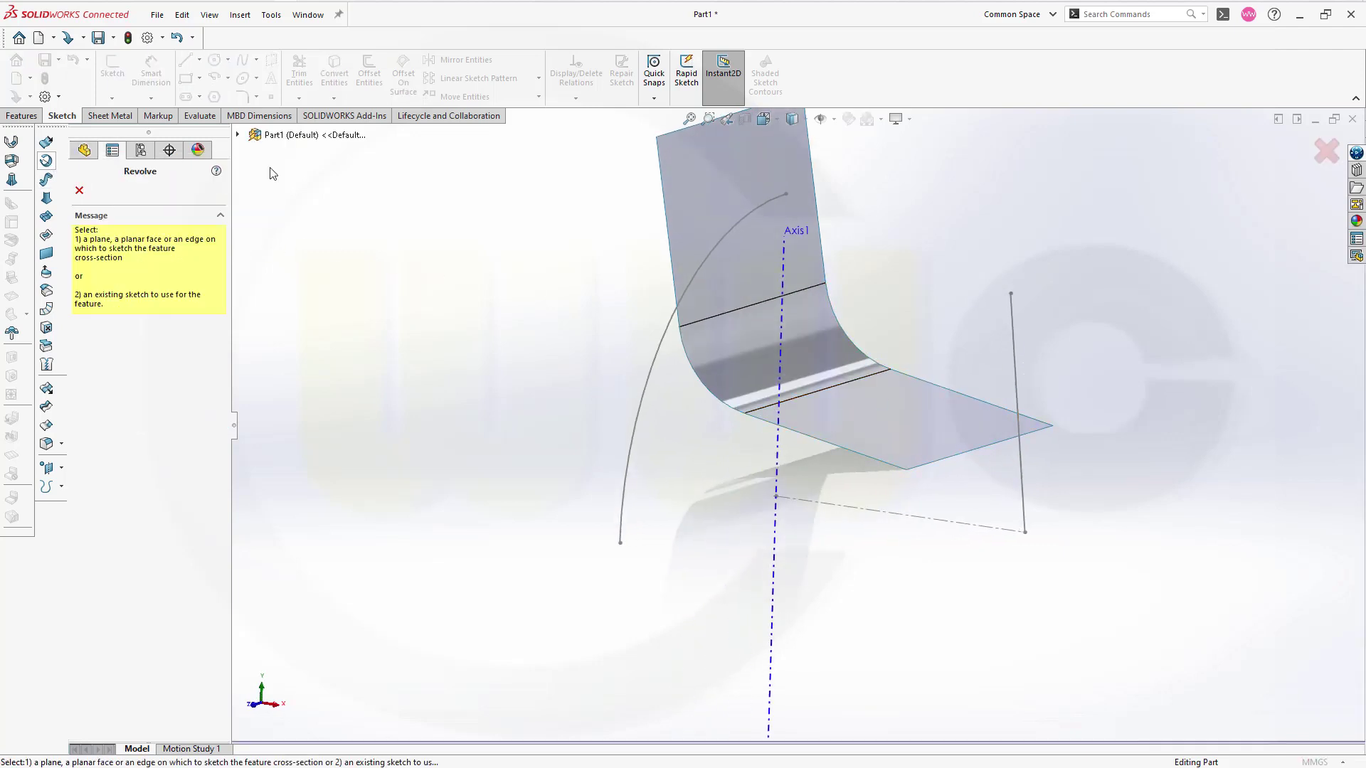
pyautogui.click(1018, 362)
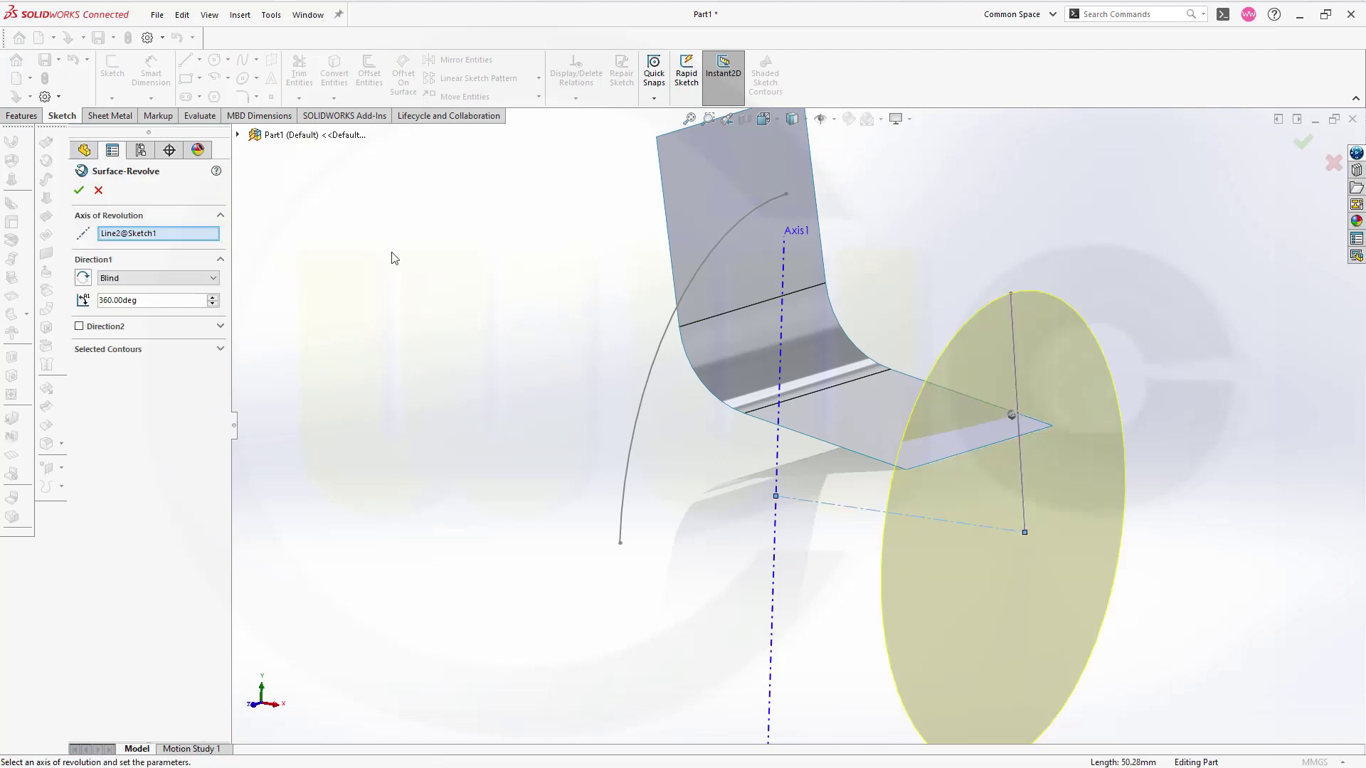
pyautogui.click(151, 235)
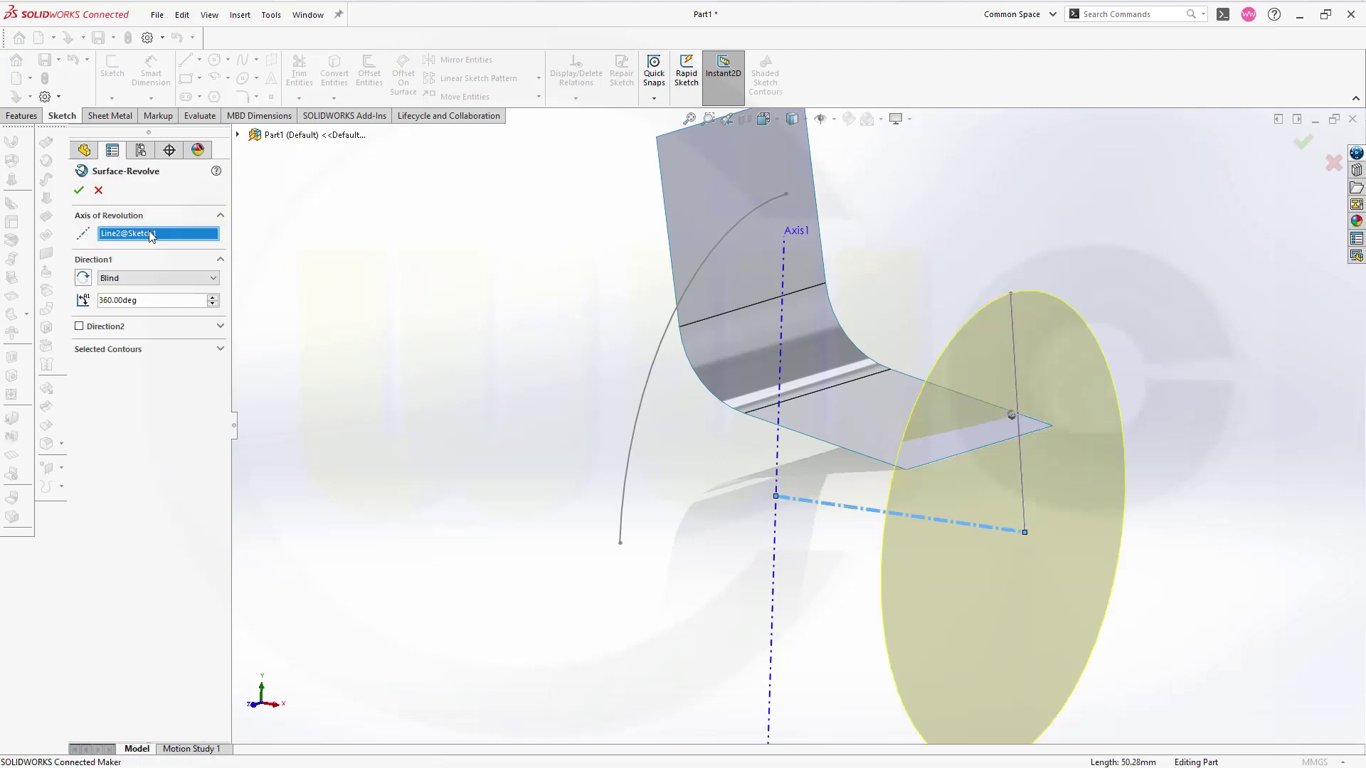
pyautogui.click(781, 380)
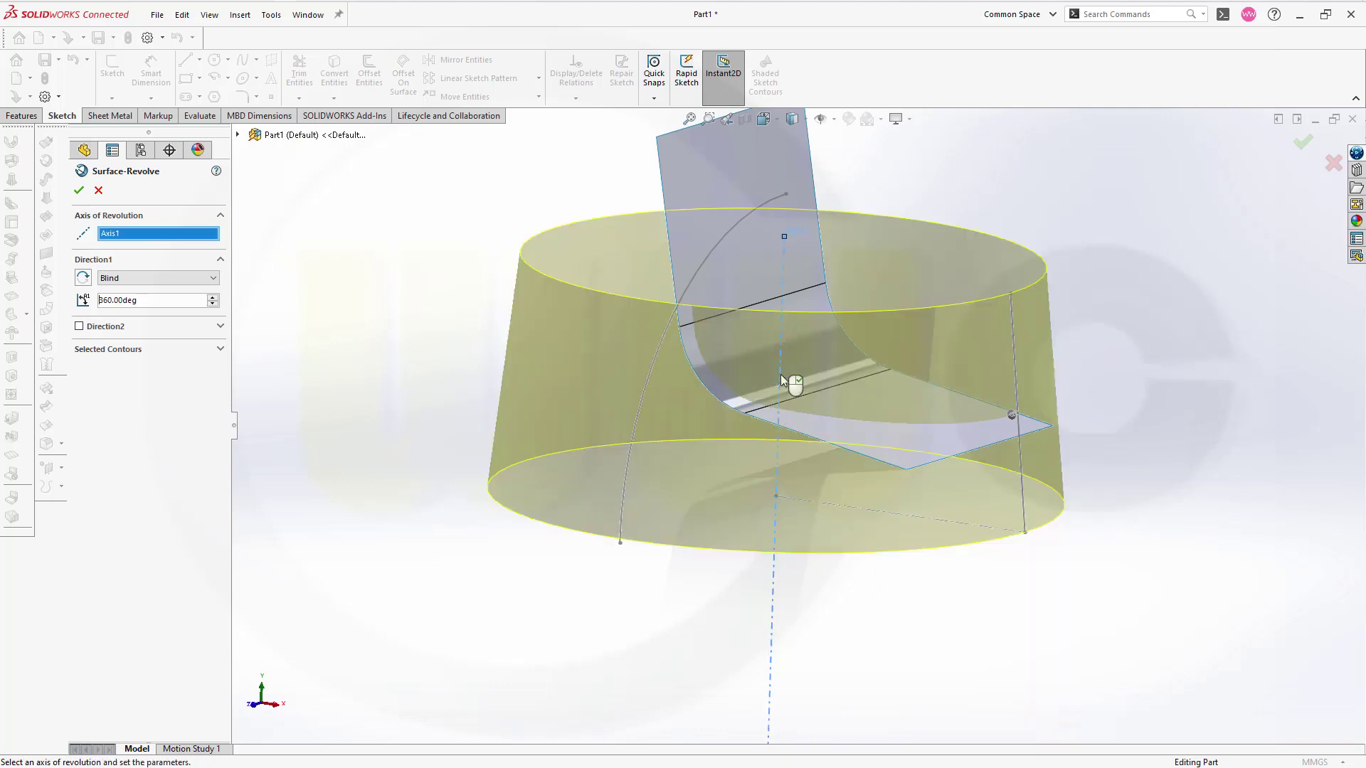
pyautogui.click(173, 300)
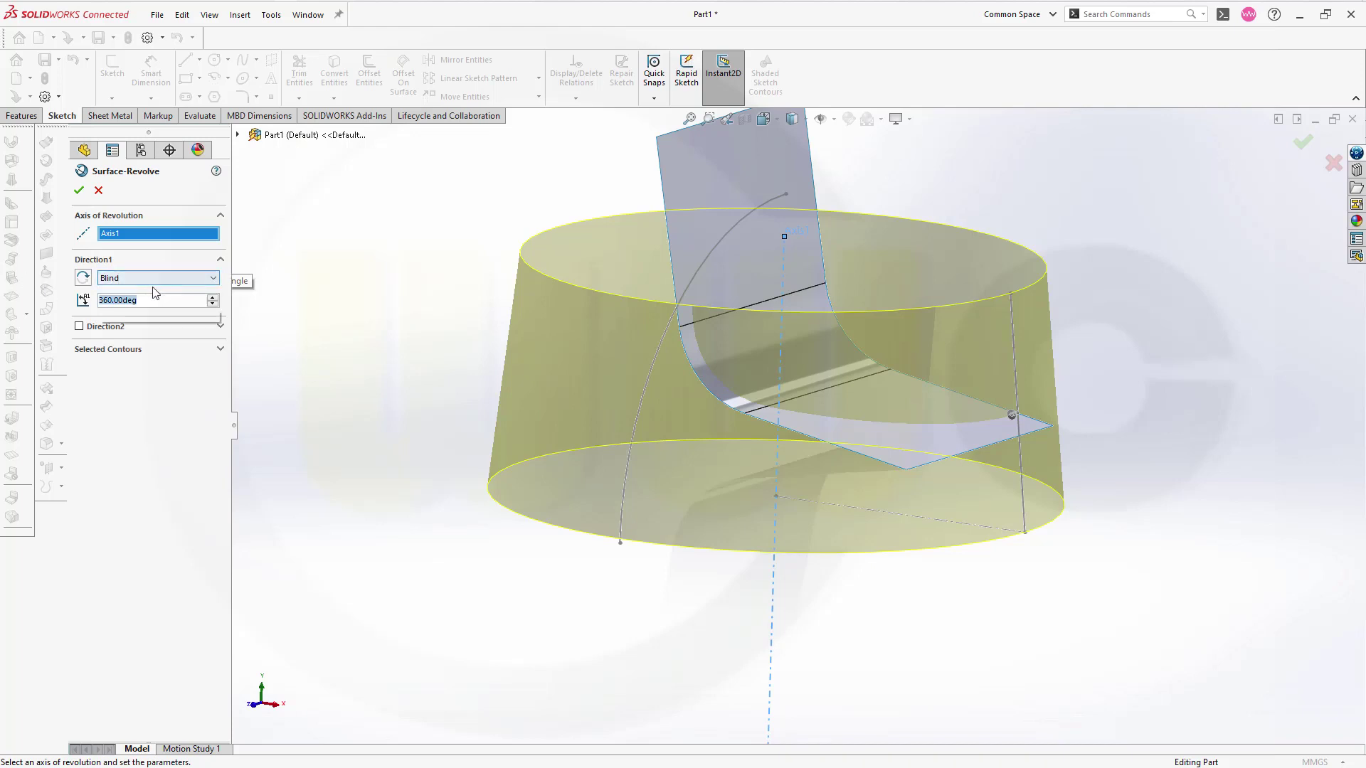
pyautogui.write('90')
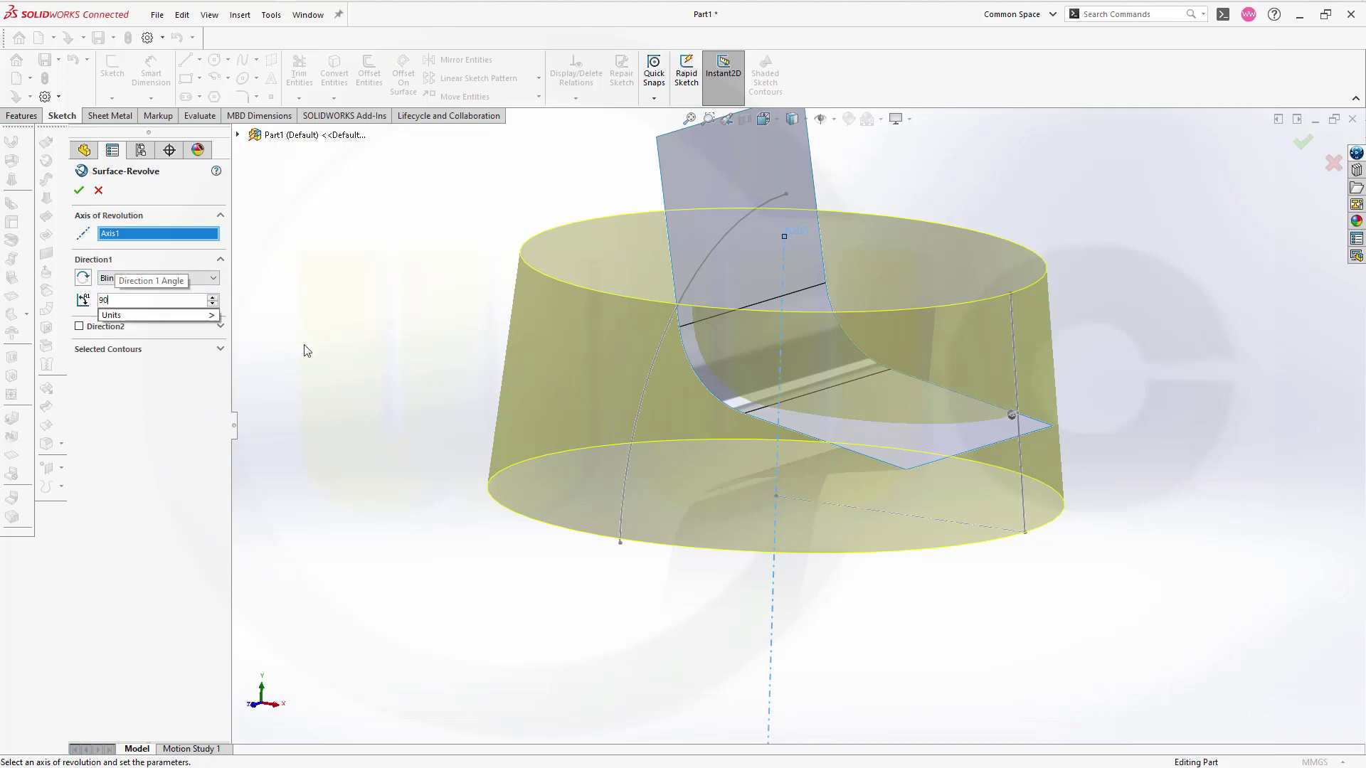
pyautogui.press('Return')
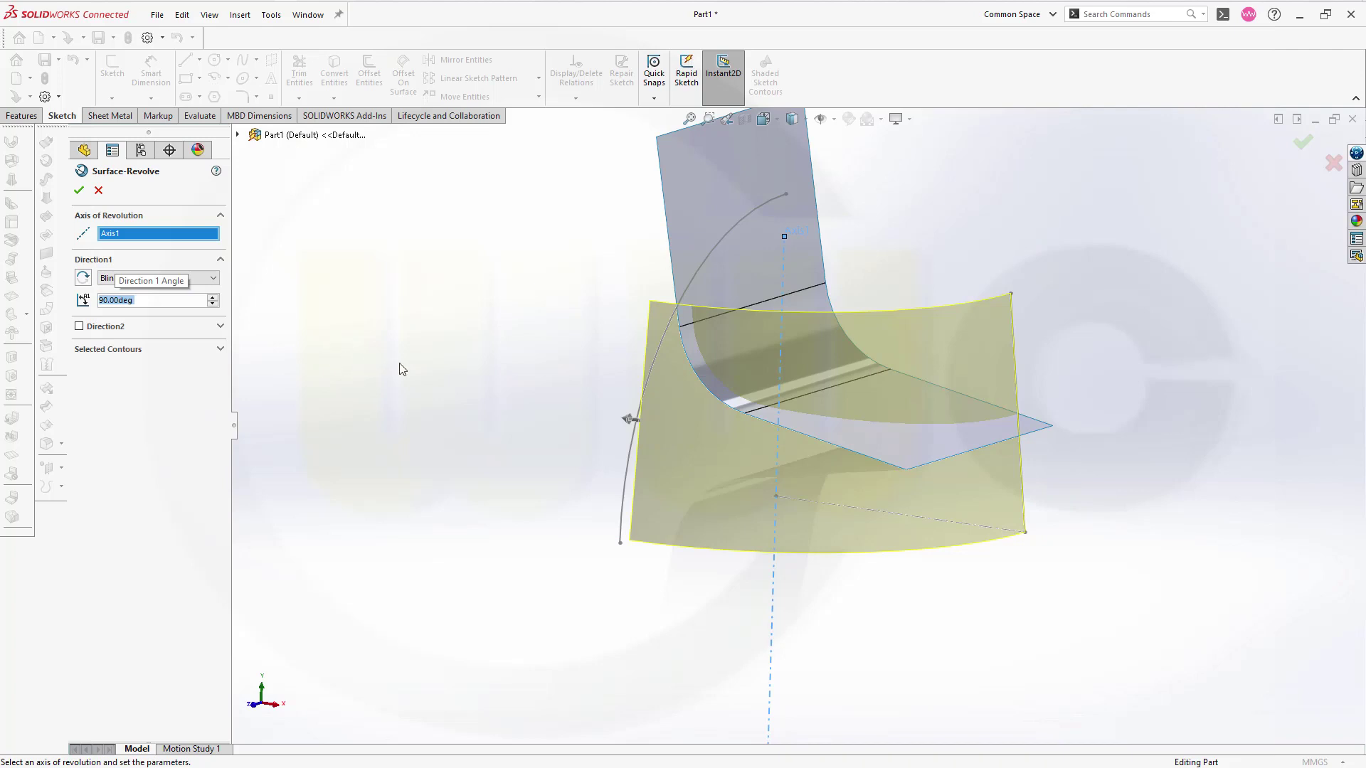
pyautogui.moveTo(428, 367)
pyautogui.mouseDown(button='middle')
pyautogui.moveTo(451, 430)
pyautogui.moveTo(403, 365)
pyautogui.mouseUp(button='middle')
pyautogui.click(79, 191)
pyautogui.click(360, 292)
pyautogui.moveTo(479, 366); pyautogui.dragTo(526, 456, button='middle')
# - Extrude the Sketch5 arc as a Blind 60 mm surface, Surface-Extrude2
pyautogui.click(45, 142)
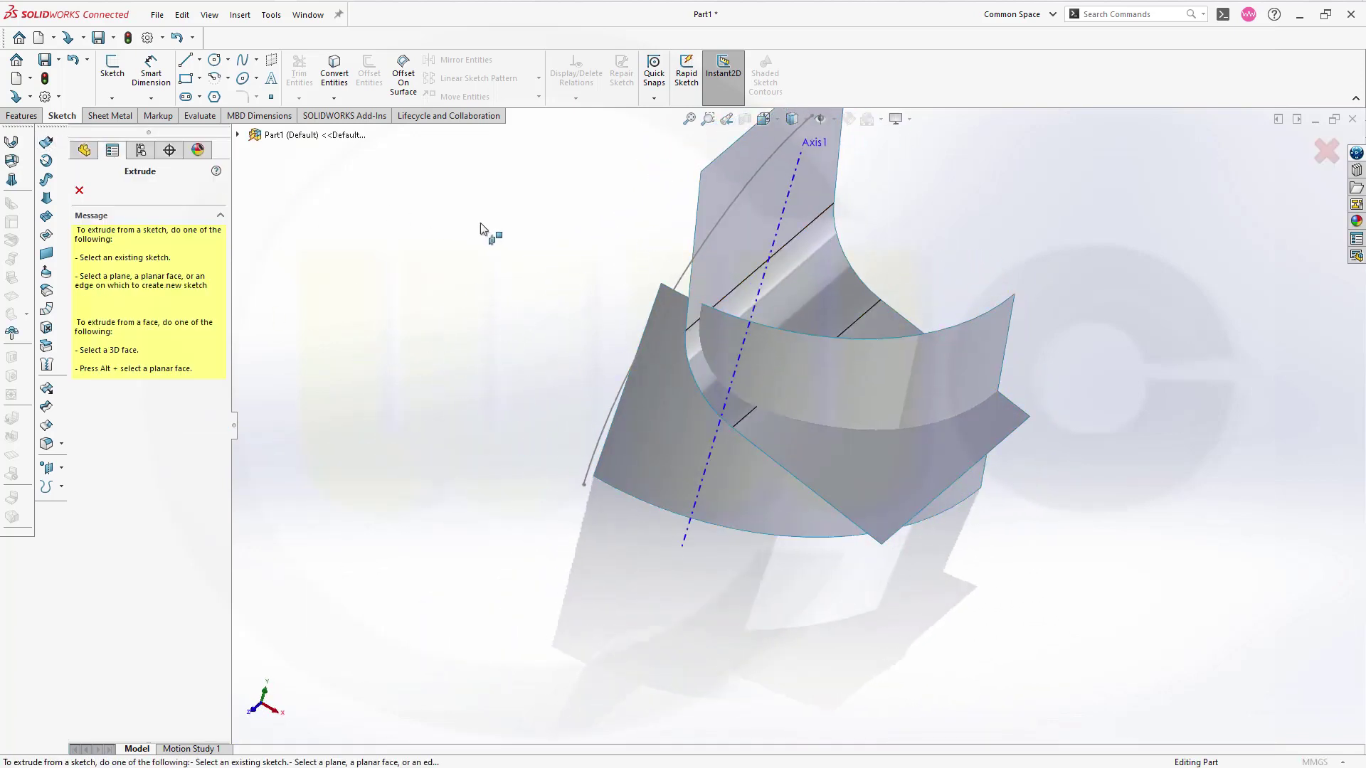
pyautogui.click(684, 280)
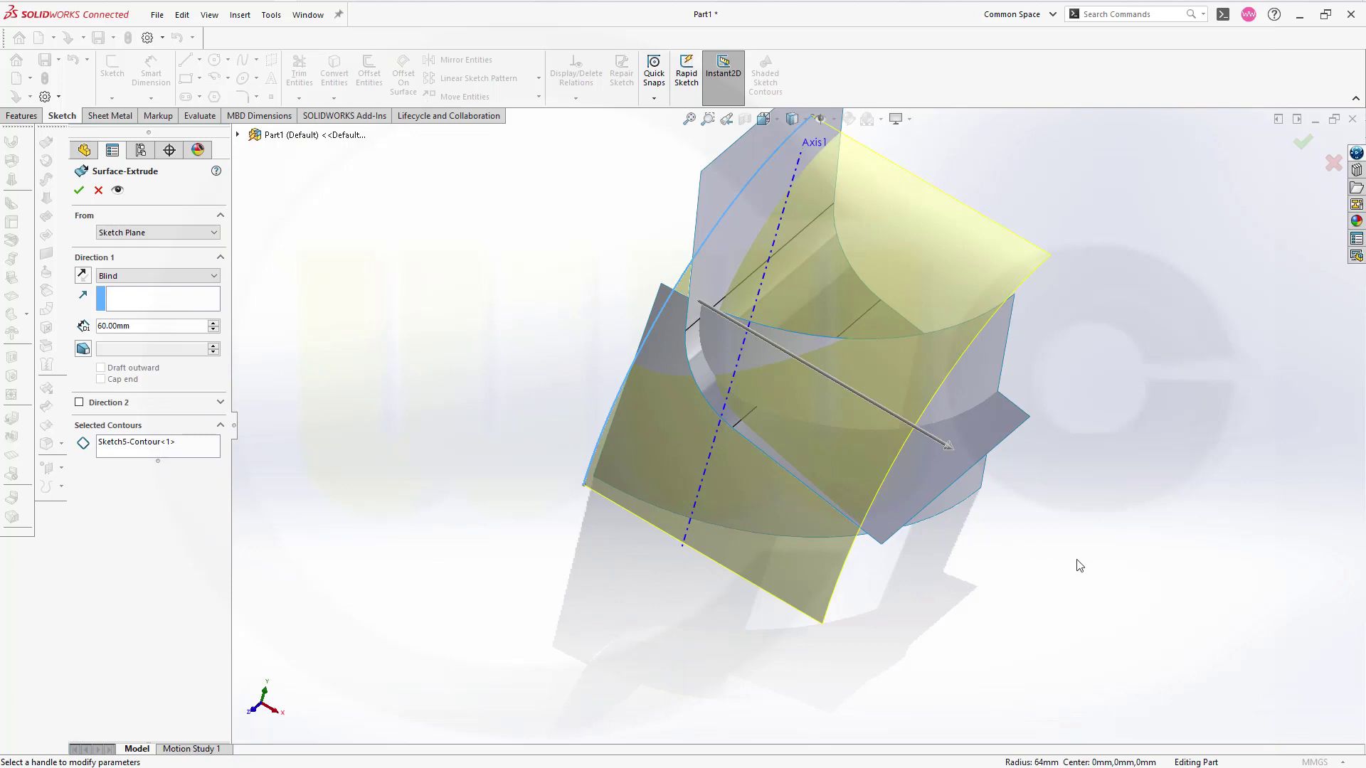
pyautogui.moveTo(1084, 564); pyautogui.dragTo(1052, 518, button='middle')
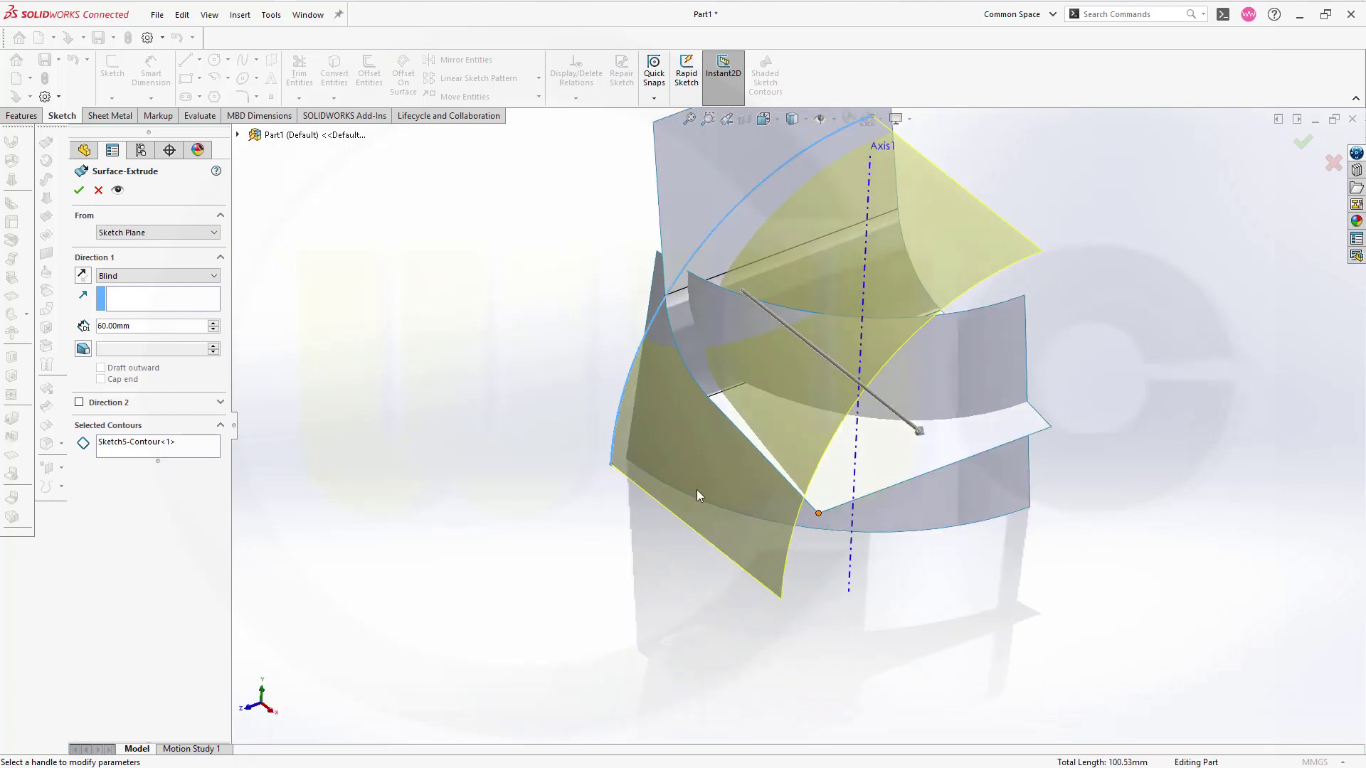
pyautogui.click(80, 190)
pyautogui.moveTo(558, 382); pyautogui.dragTo(543, 308, button='middle')
pyautogui.click(545, 283)
pyautogui.press('z')
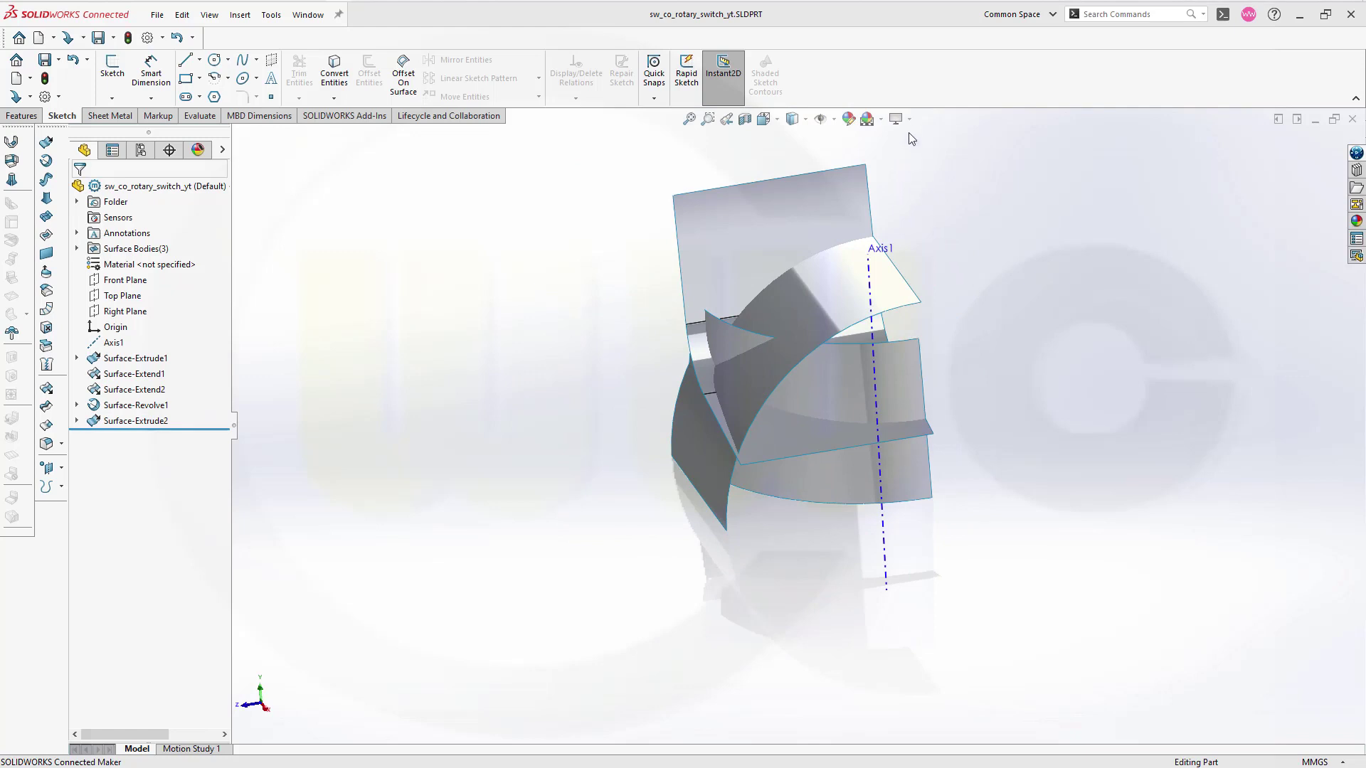
# - Switch off RealView Graphics in the View Settings flyout for plain shading
pyautogui.click(909, 119)
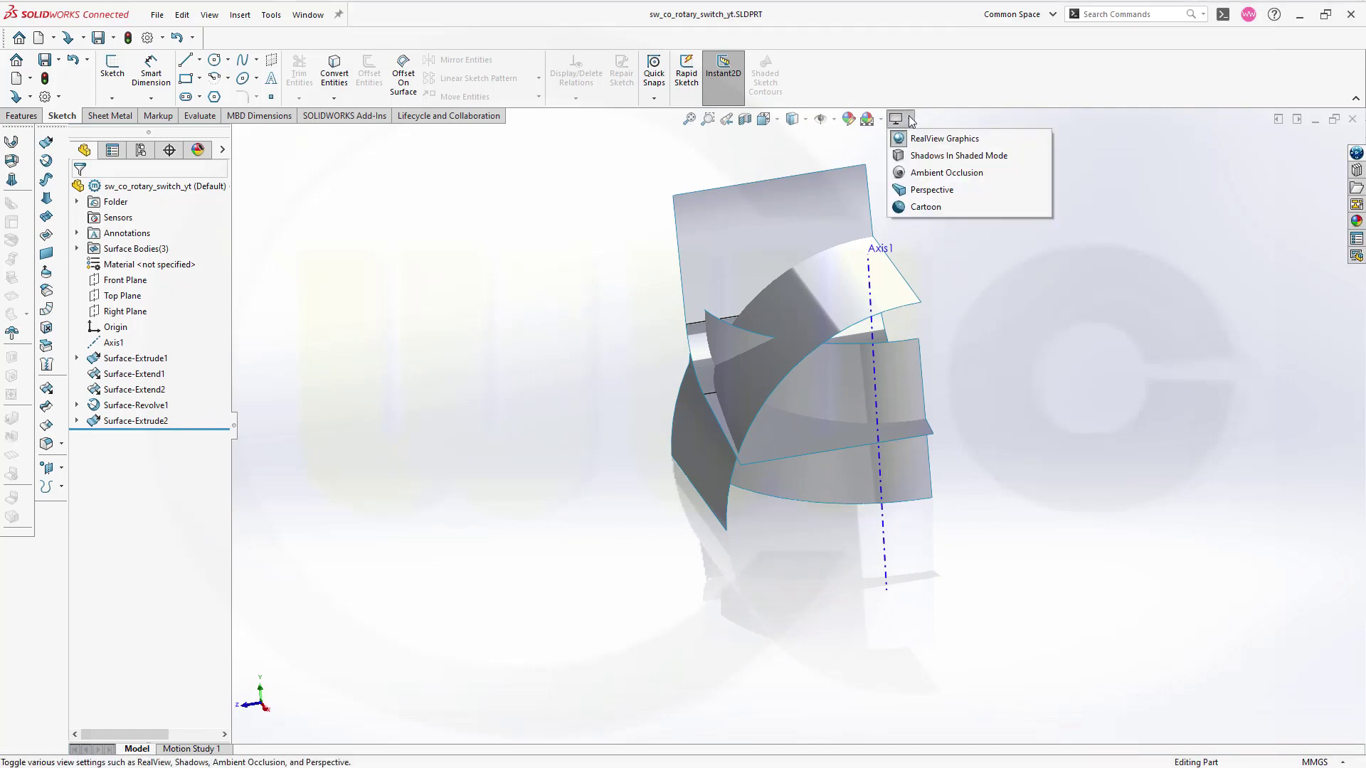
pyautogui.click(906, 140)
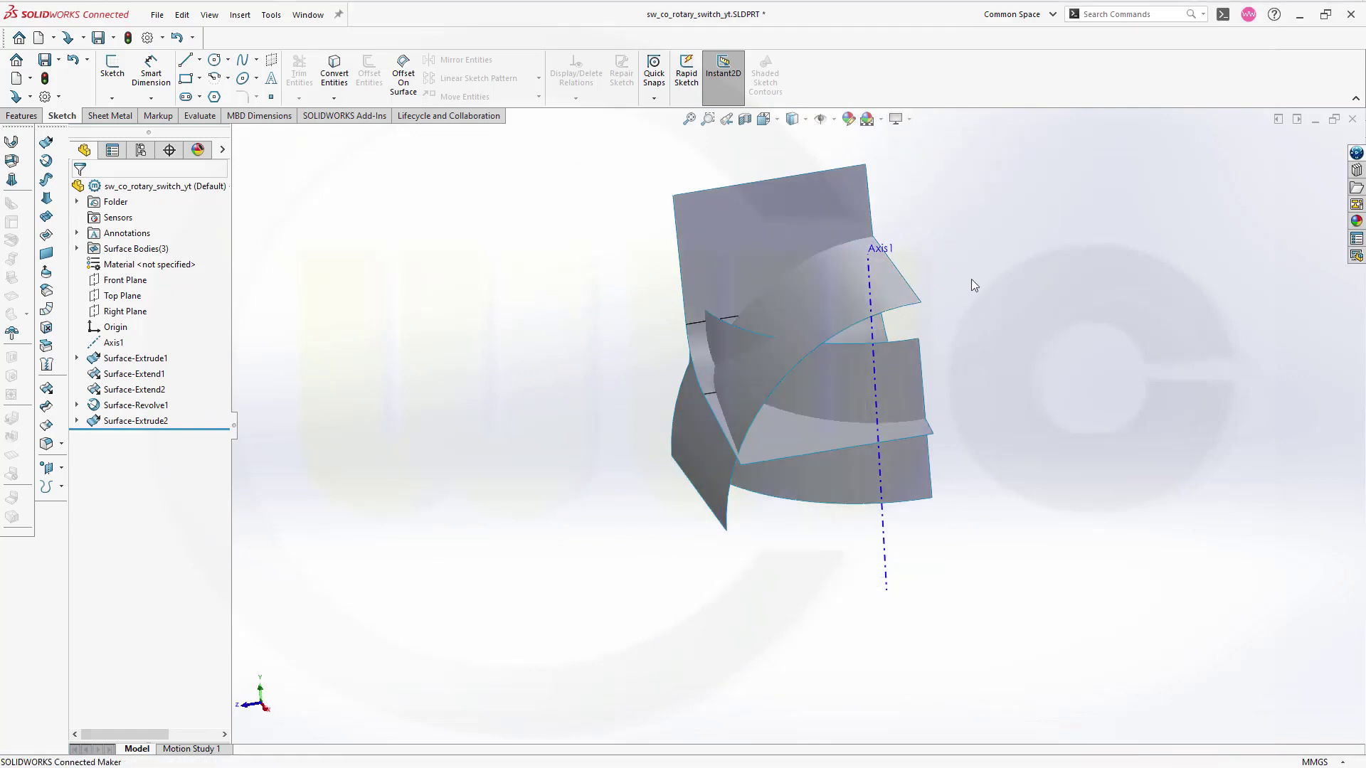
pyautogui.moveTo(973, 275); pyautogui.dragTo(984, 256, button='middle')
pyautogui.scroll(3, 882, 220)
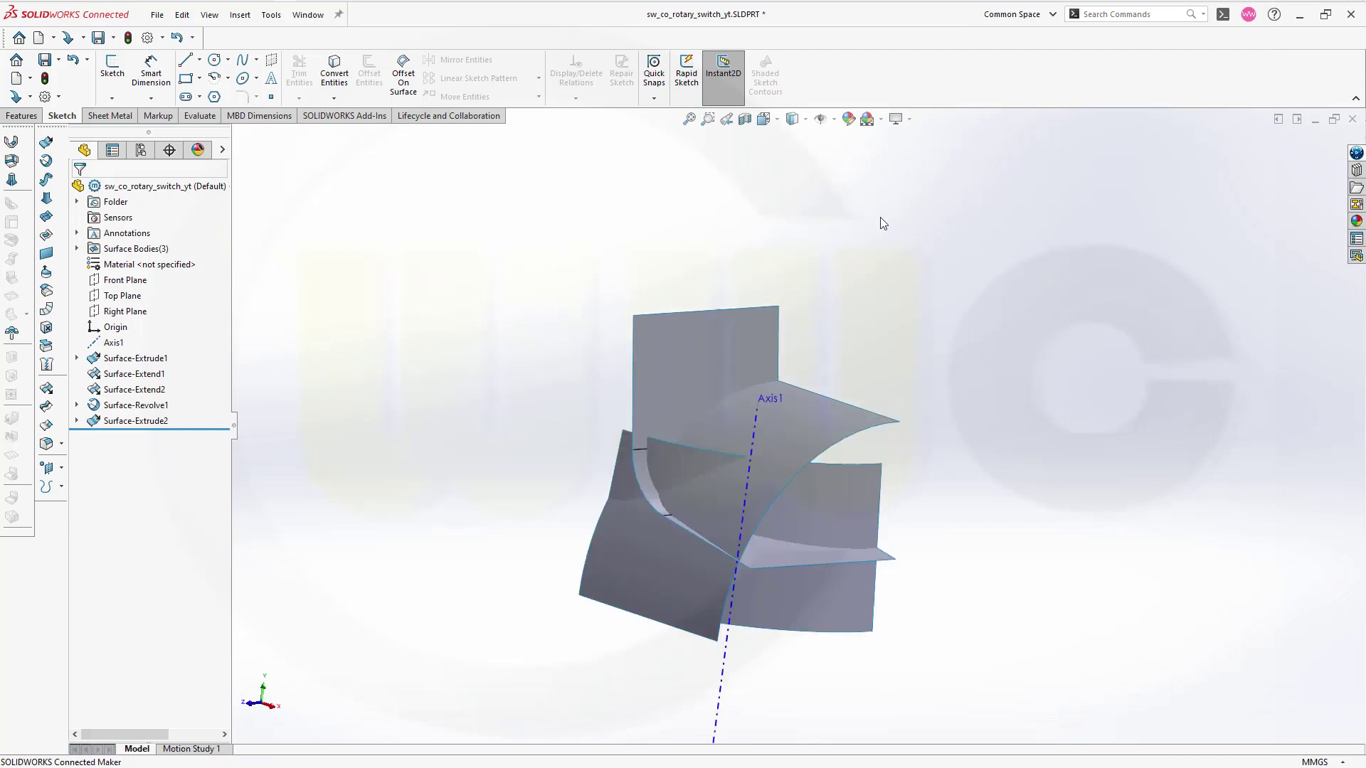
pyautogui.moveTo(609, 626); pyautogui.dragTo(581, 437, button='middle')
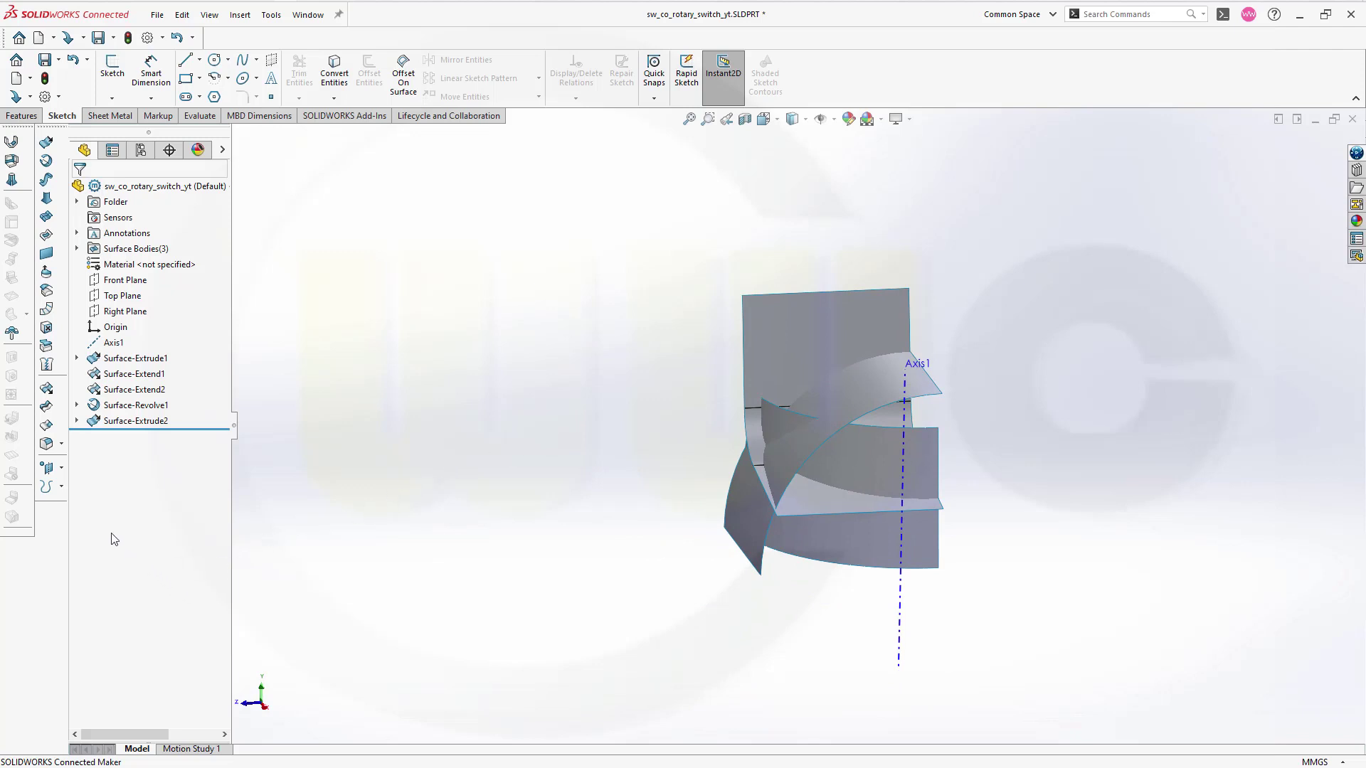
# - Start a Mutual trim surface with Surface-Revolve1, Surface-Extend2 and Surface-Extrude2 selected
pyautogui.click(47, 408)
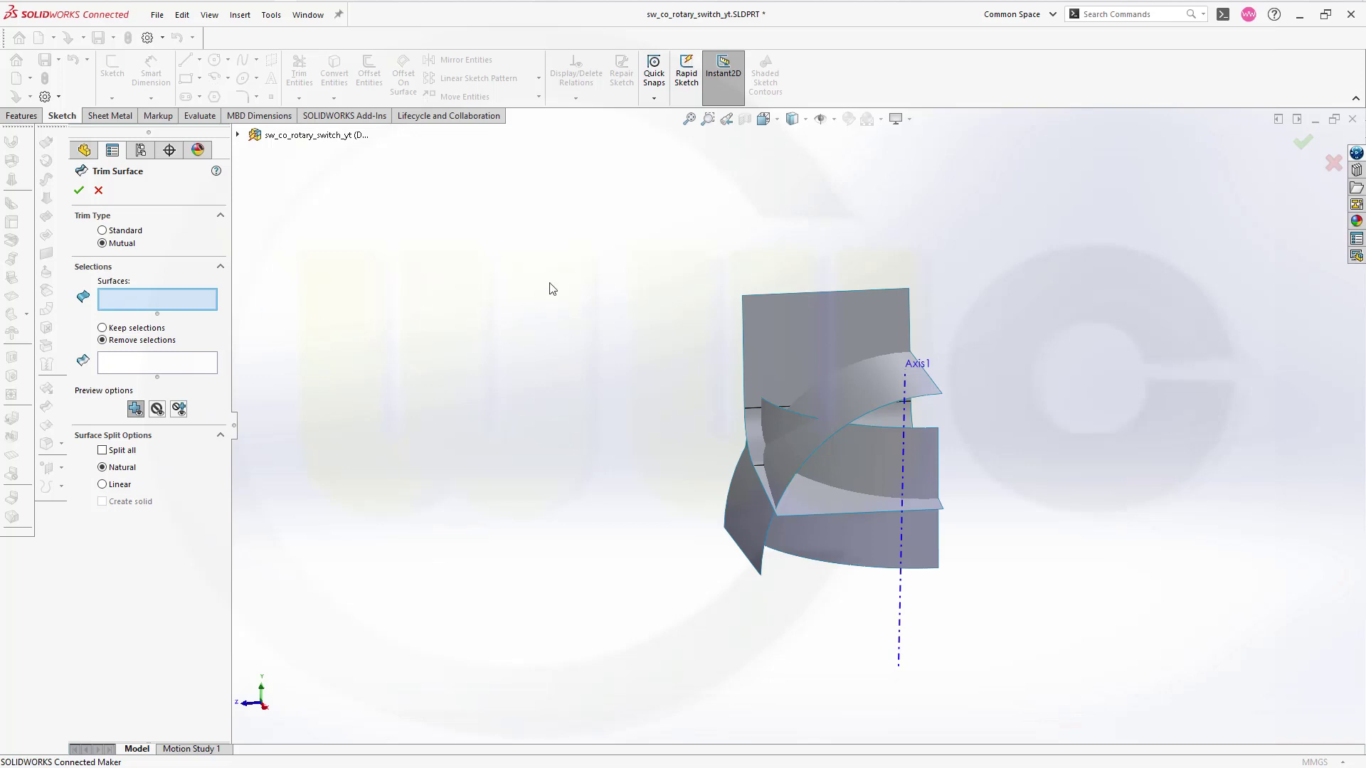
pyautogui.moveTo(629, 290); pyautogui.dragTo(1005, 612)
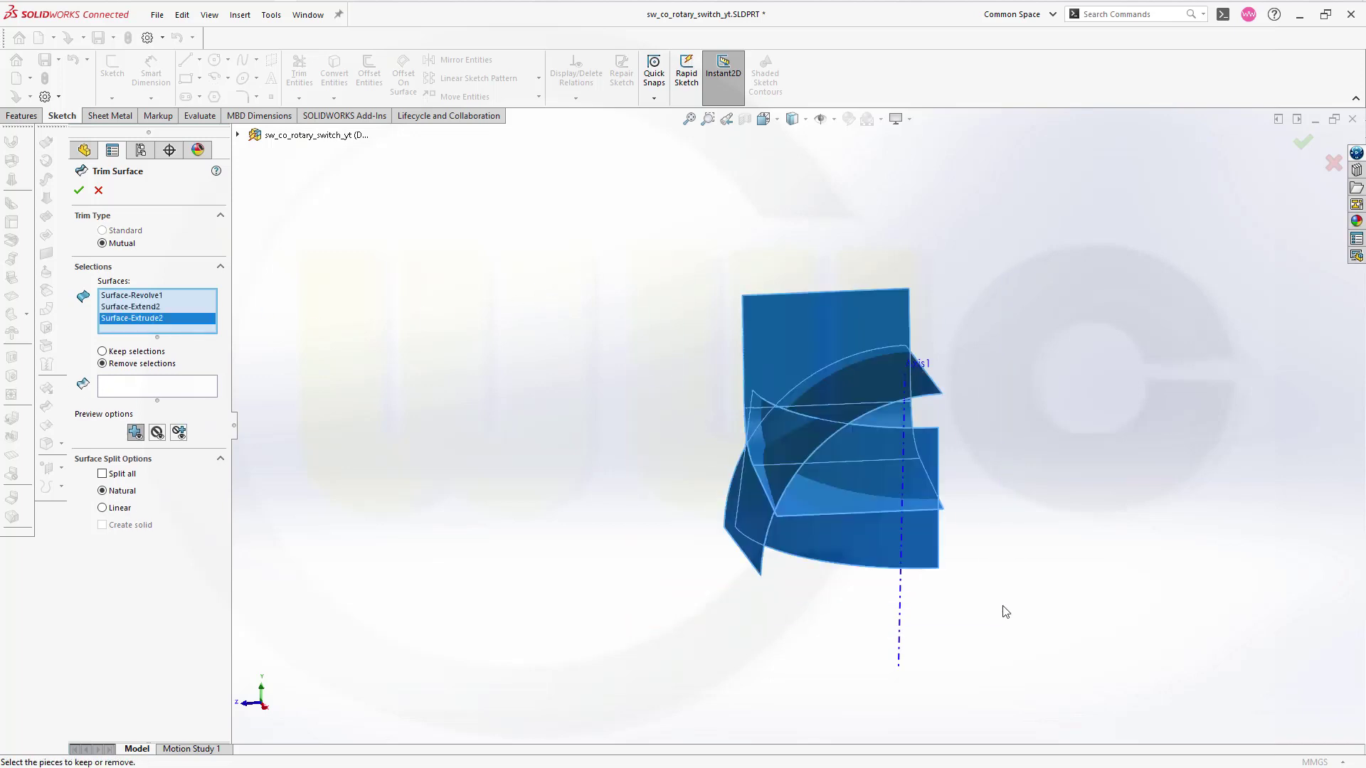
# - Mark the top plane piece and the excess revolved and extruded pieces for removal
pyautogui.click(137, 390)
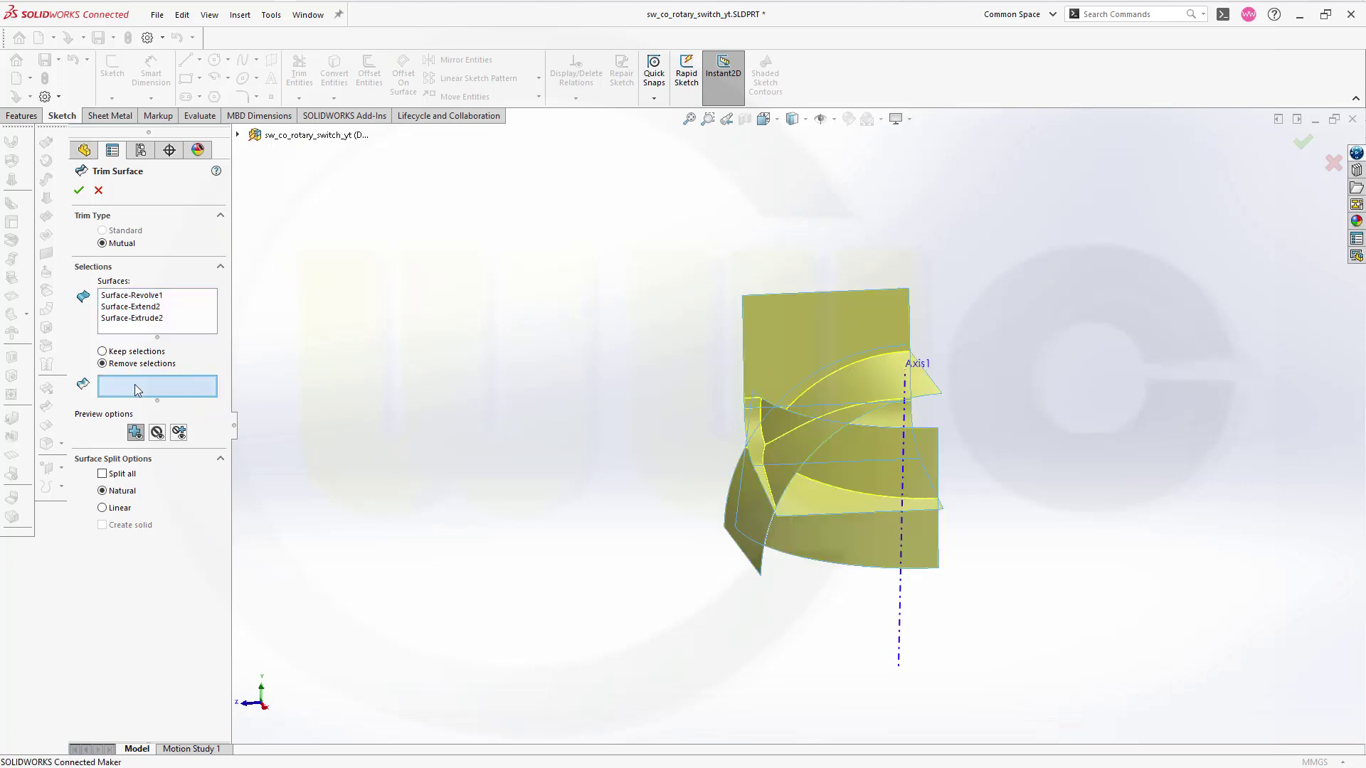
pyautogui.click(804, 325)
pyautogui.moveTo(638, 340); pyautogui.dragTo(735, 430, button='middle')
pyautogui.click(737, 430)
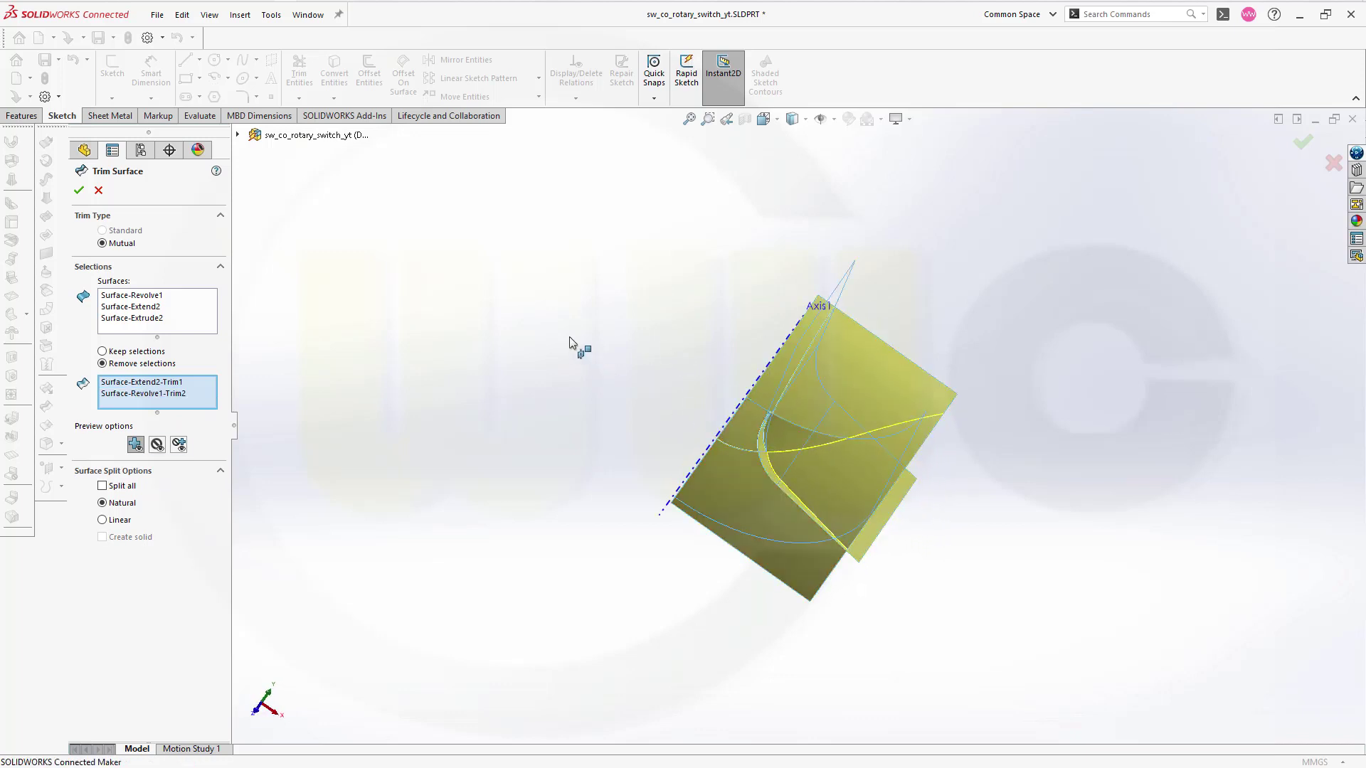
pyautogui.moveTo(574, 347); pyautogui.dragTo(755, 425, button='middle')
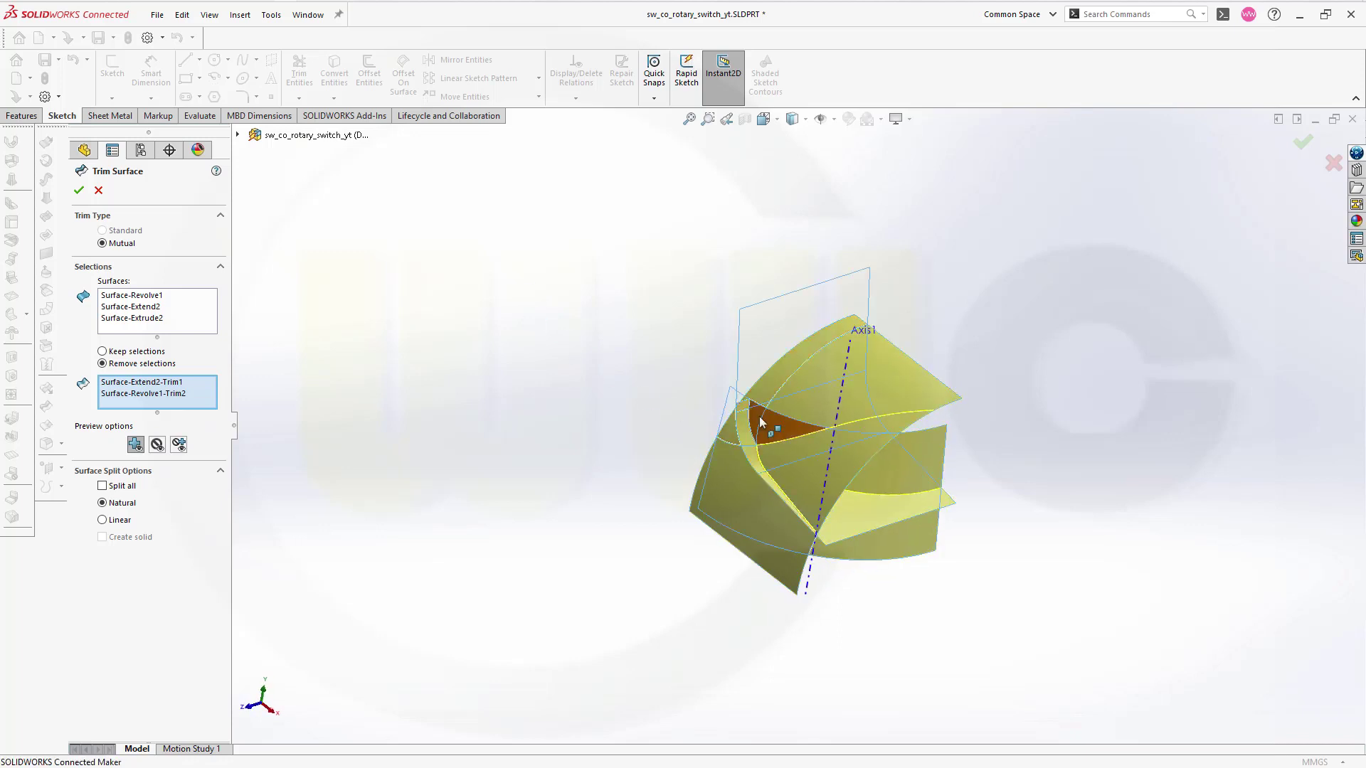
pyautogui.click(779, 416)
pyautogui.moveTo(1096, 407); pyautogui.dragTo(974, 534, button='middle')
pyautogui.click(880, 453)
pyautogui.click(878, 403)
# - Remove the remaining extruded, narrow strip and triangular pieces, completing Surface-Trim1
pyautogui.moveTo(996, 601); pyautogui.dragTo(801, 465, button='middle')
pyautogui.click(816, 451)
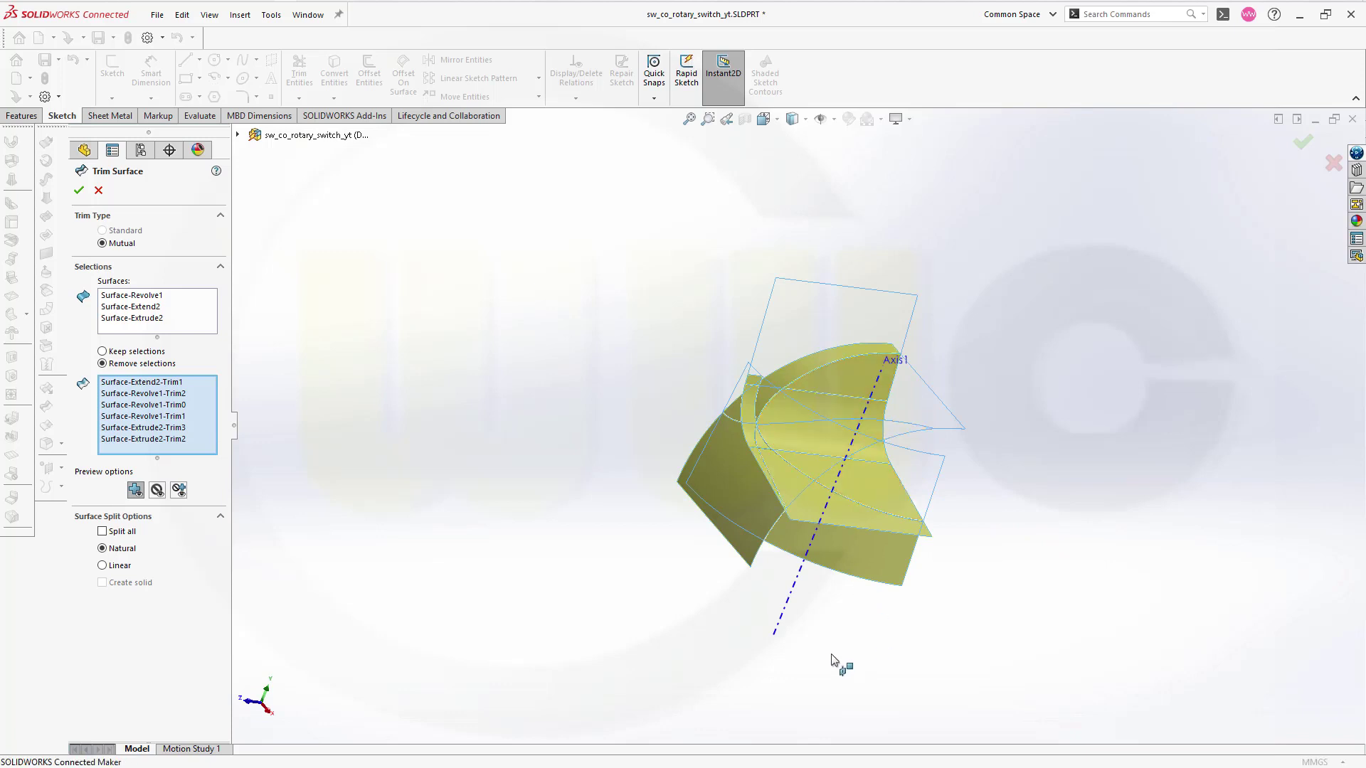
pyautogui.click(732, 509)
pyautogui.moveTo(804, 590); pyautogui.dragTo(788, 427, button='middle')
pyautogui.scroll(-4, 787, 403)
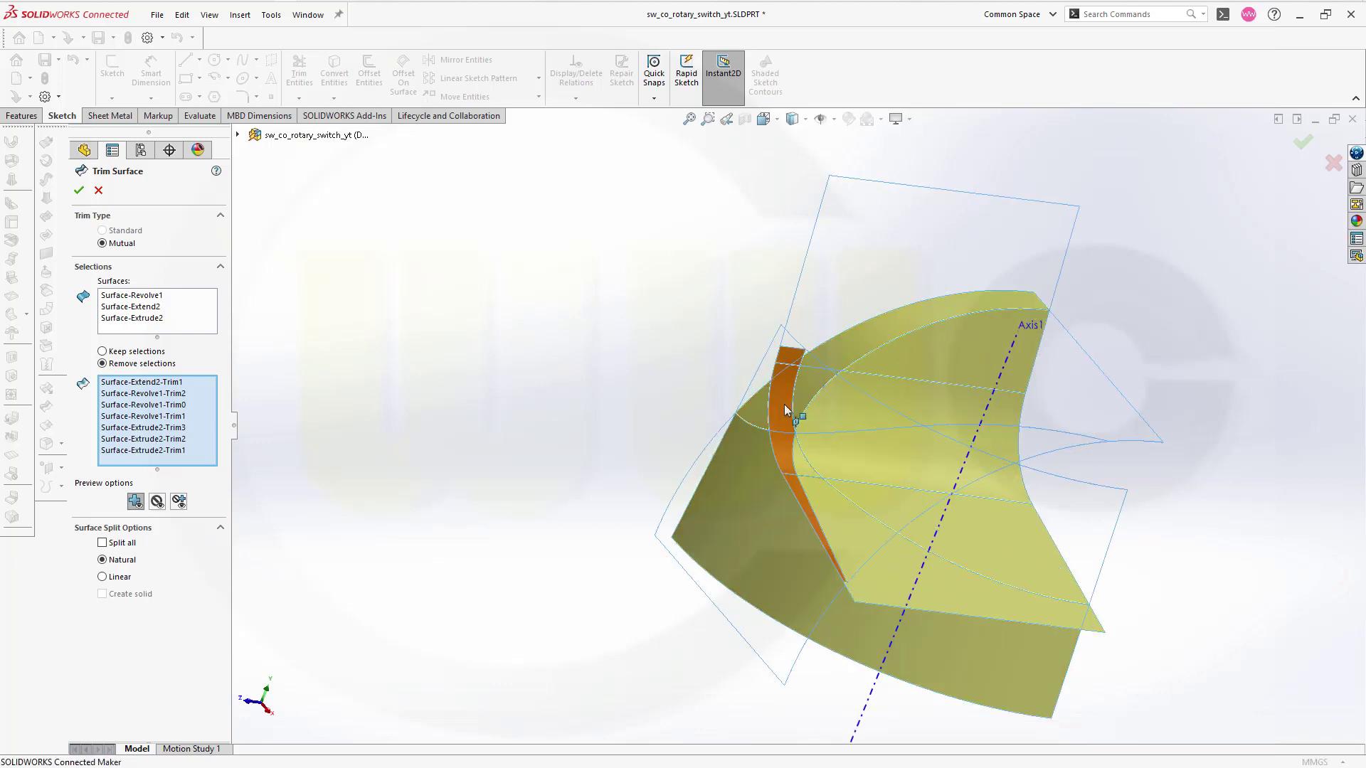
pyautogui.click(785, 398)
pyautogui.moveTo(1167, 564); pyautogui.dragTo(1053, 498, button='middle')
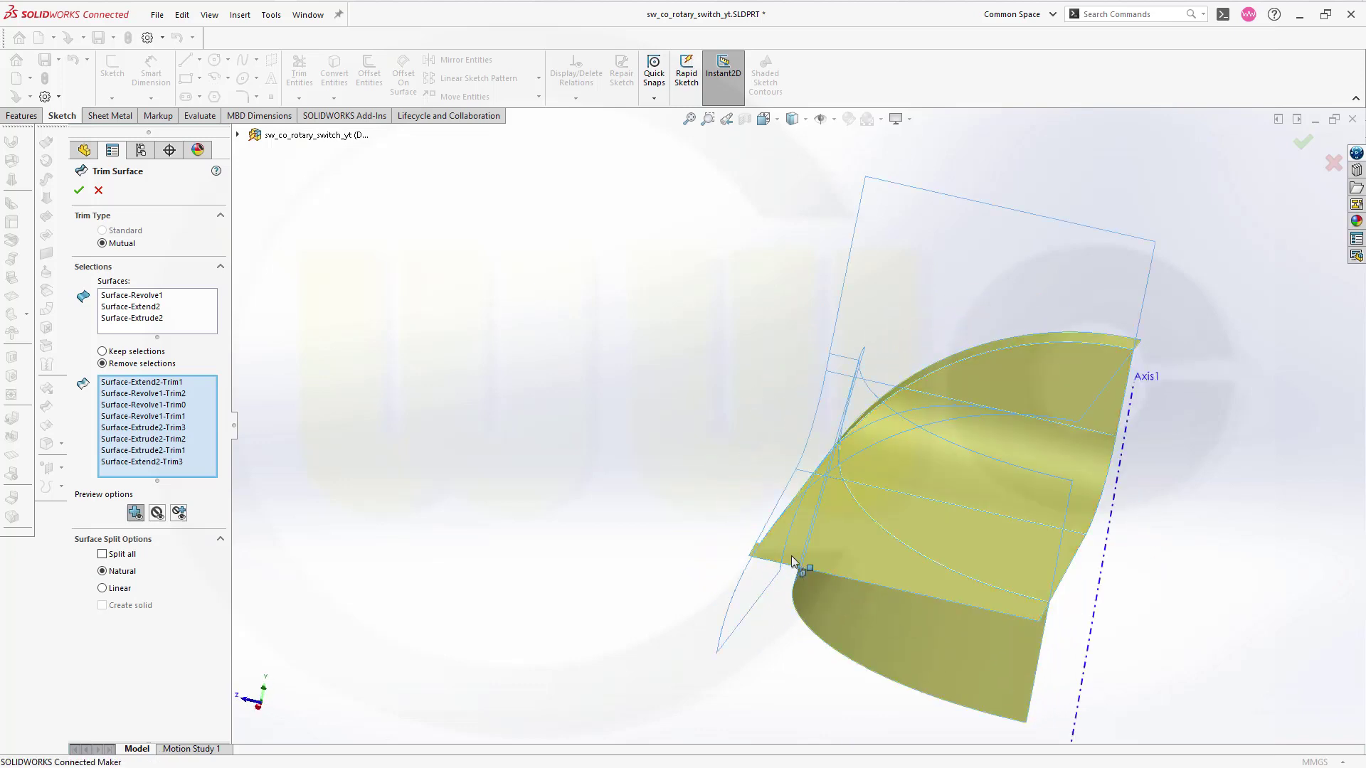
pyautogui.click(828, 553)
pyautogui.moveTo(1174, 668); pyautogui.dragTo(1170, 618, button='middle')
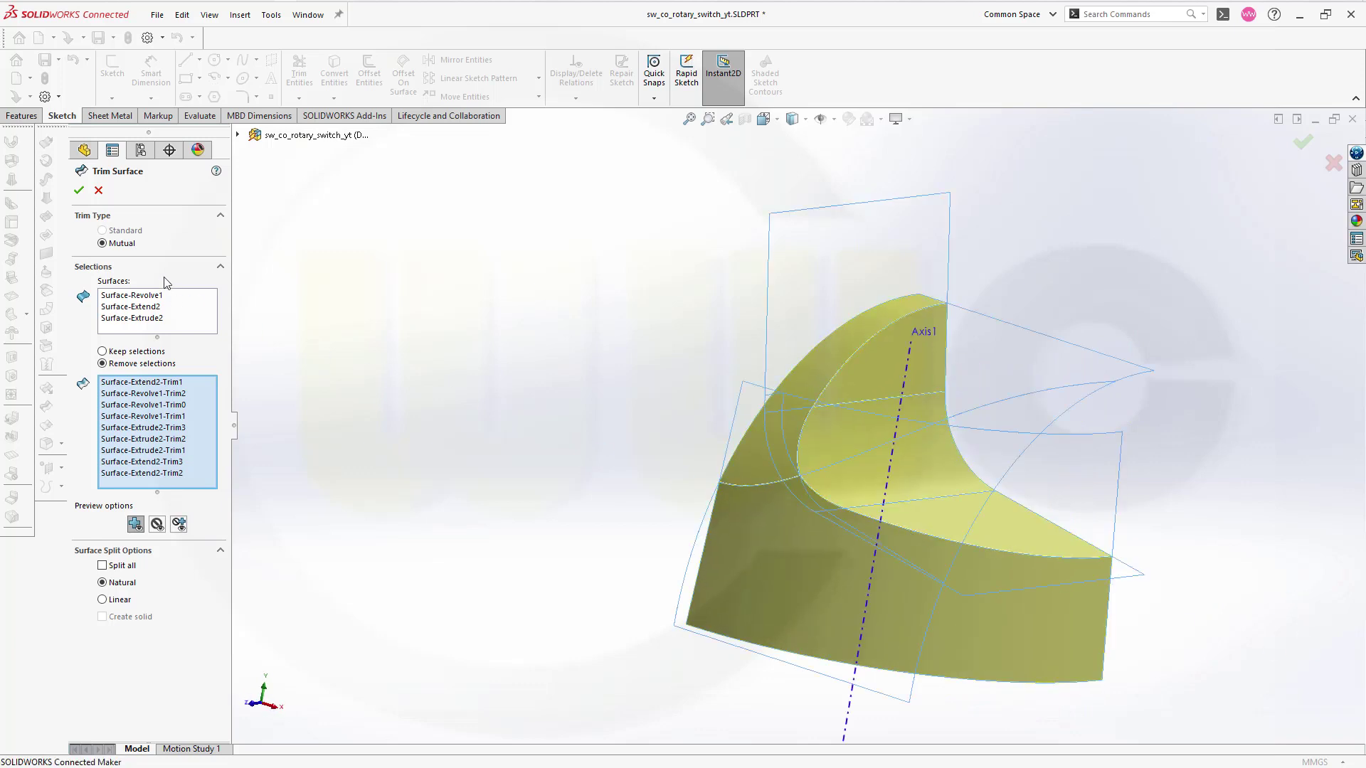
pyautogui.click(77, 190)
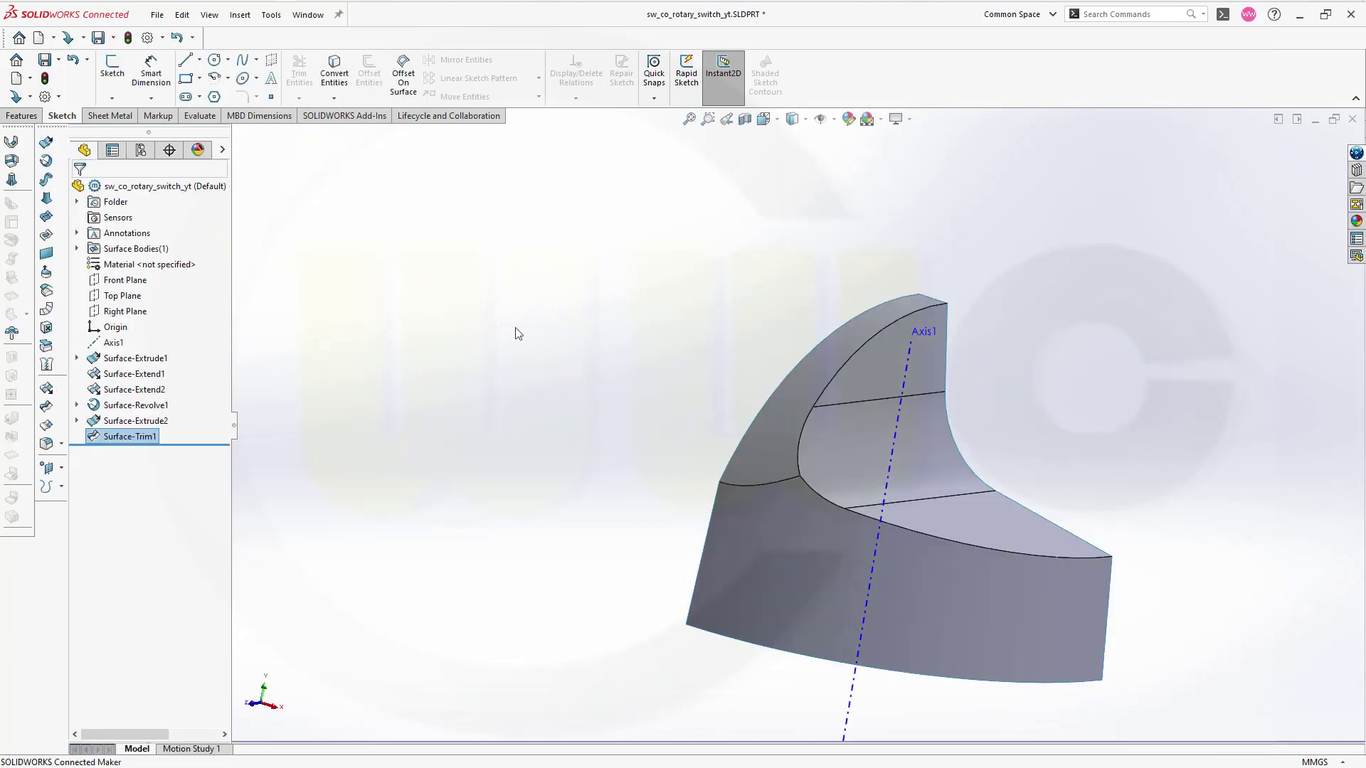
# - Hide Axis1, leaving only the trimmed curved-wedge surface body visible
pyautogui.moveTo(677, 414); pyautogui.dragTo(647, 473, button='middle')
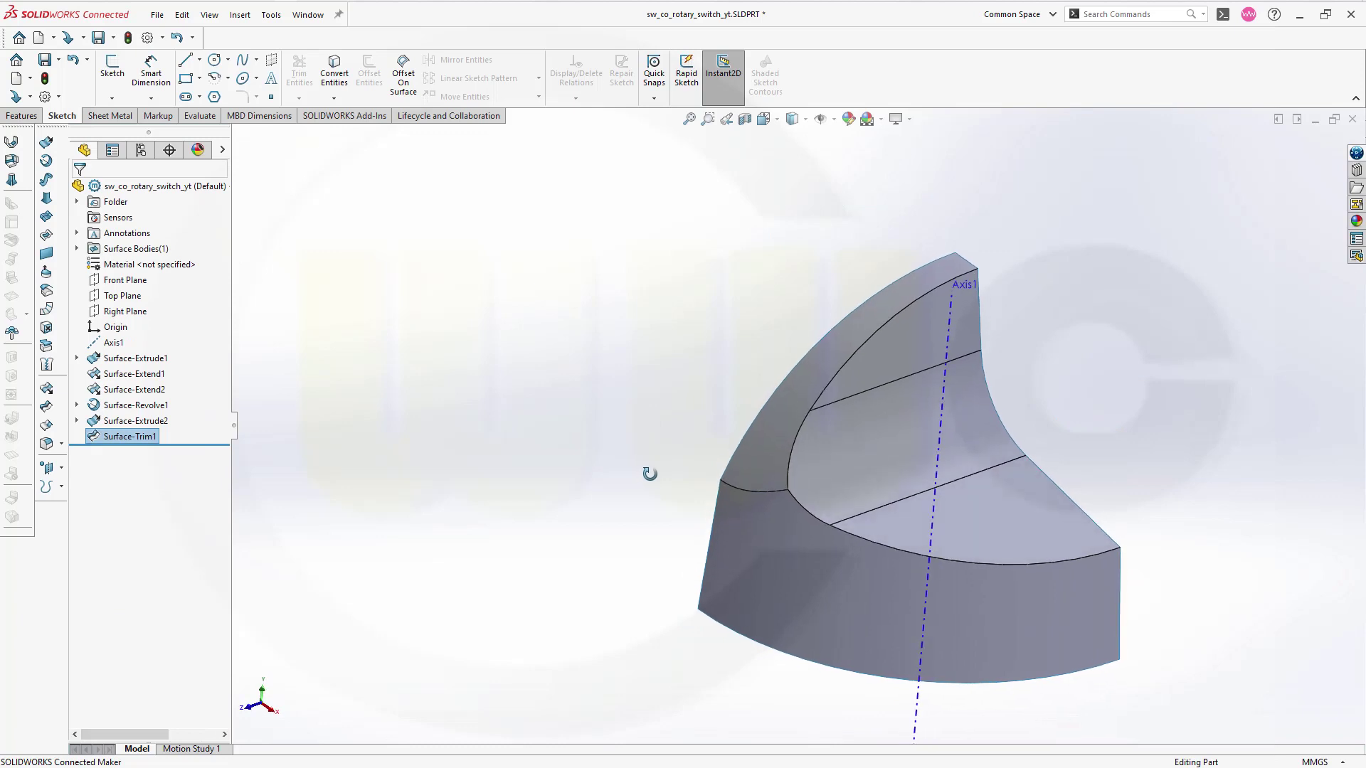
pyautogui.press('z')
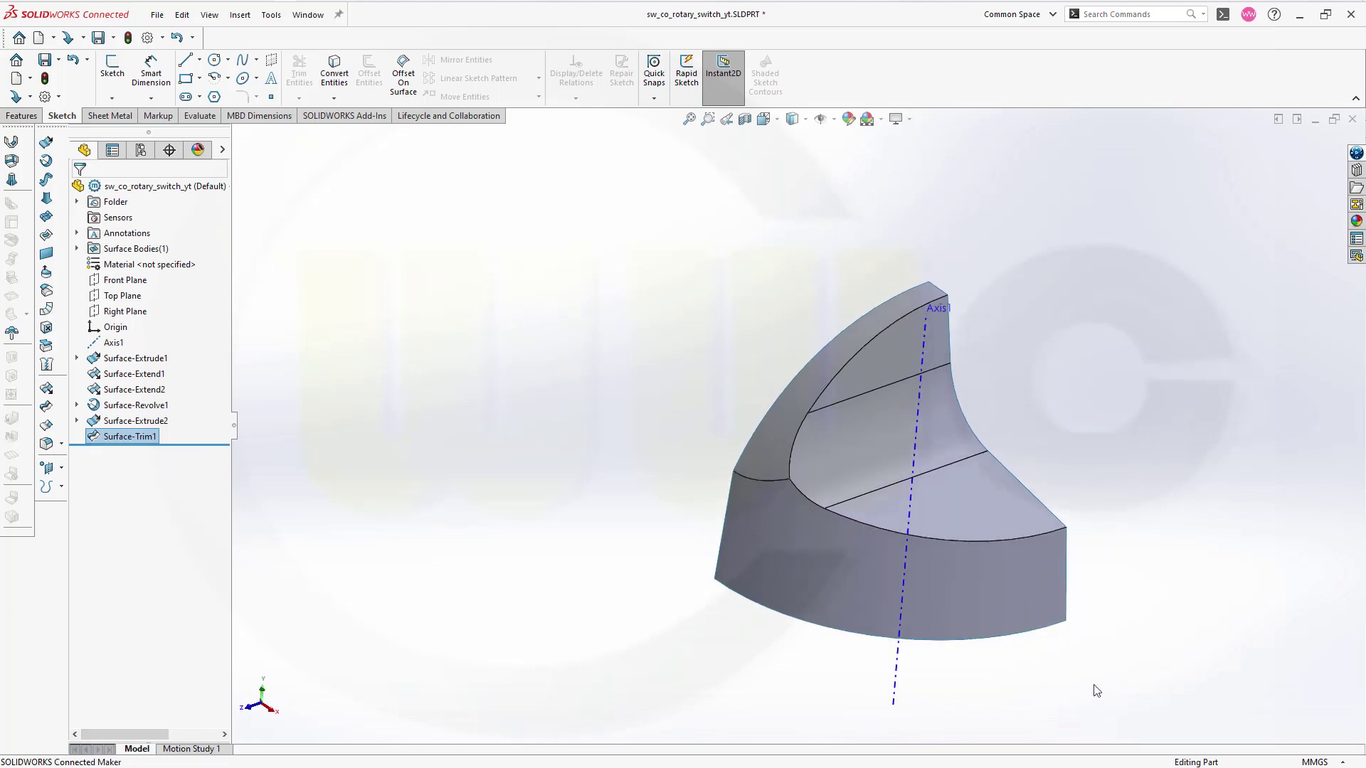
pyautogui.click(897, 679)
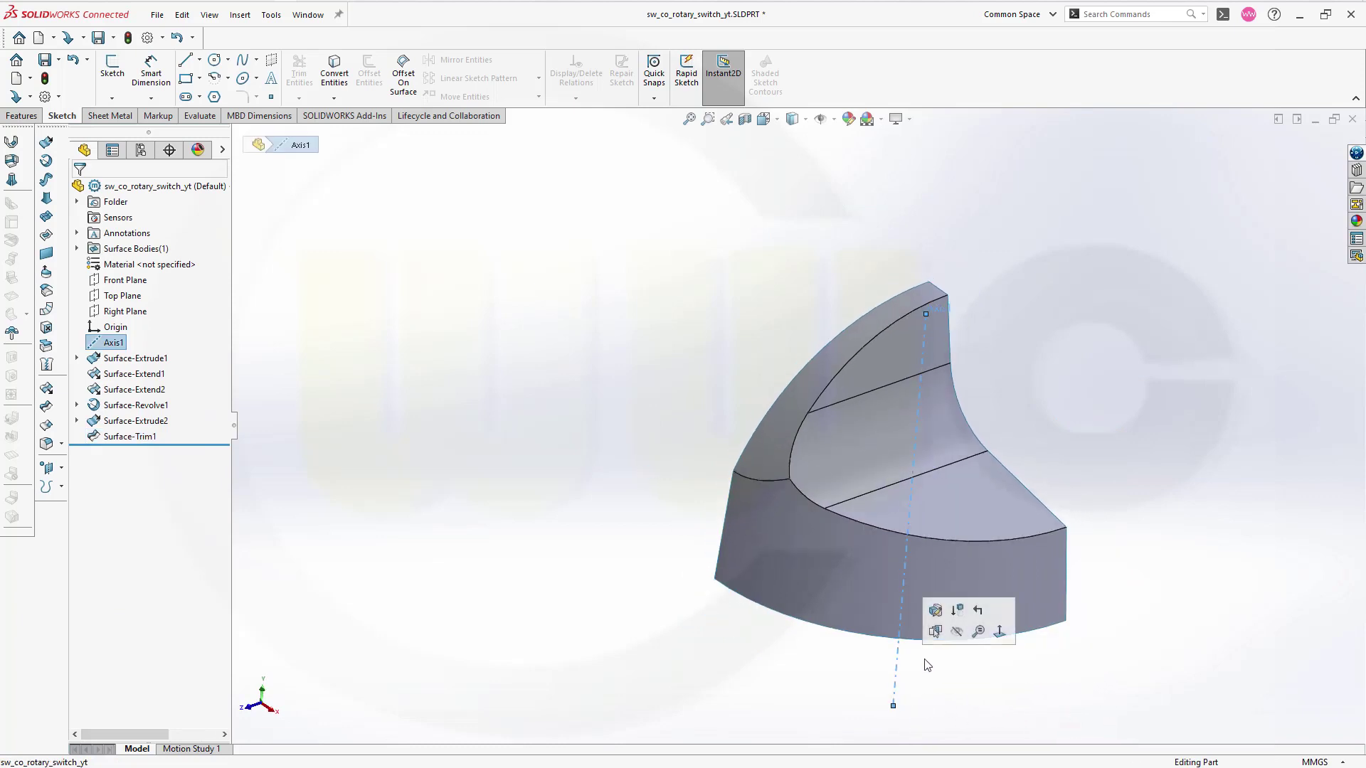
pyautogui.click(958, 632)
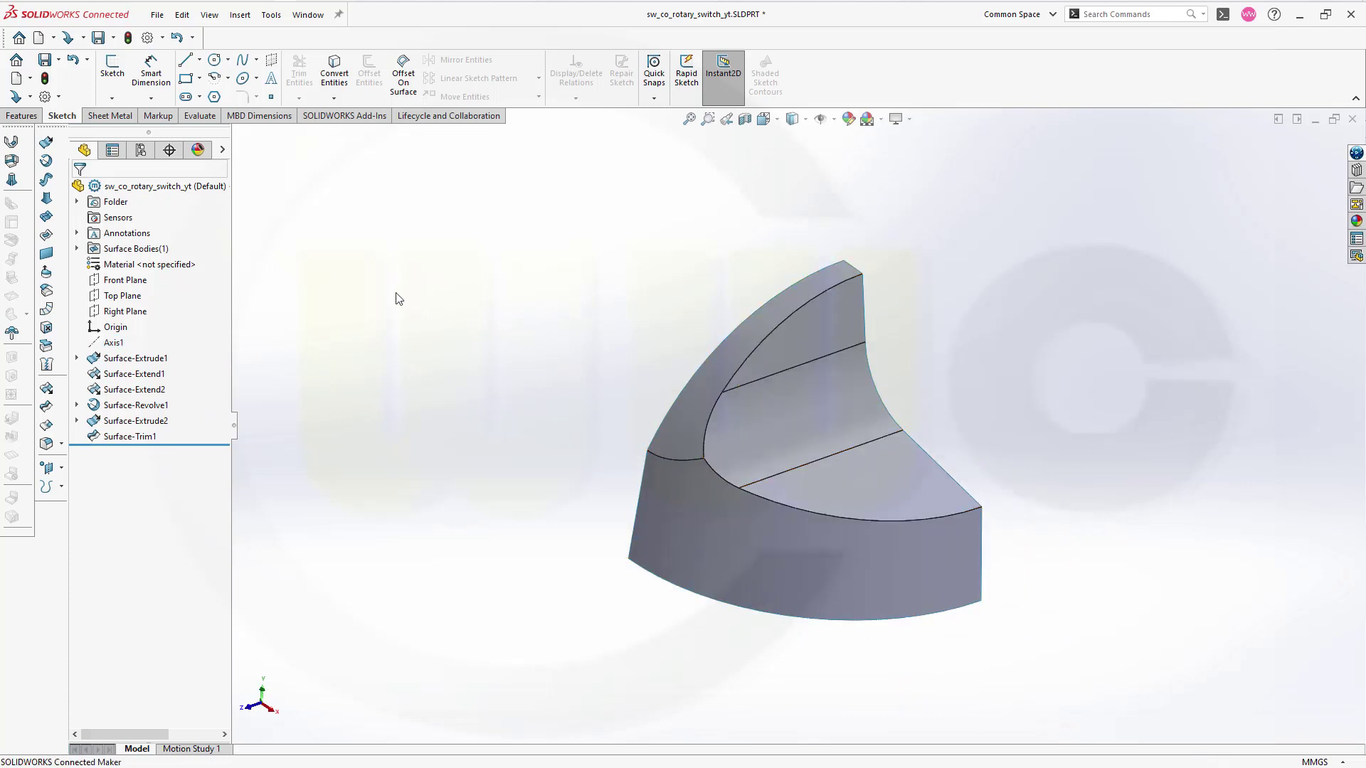
# - Start a fillet from the Features tools with a 20 mm radius
pyautogui.click(23, 116)
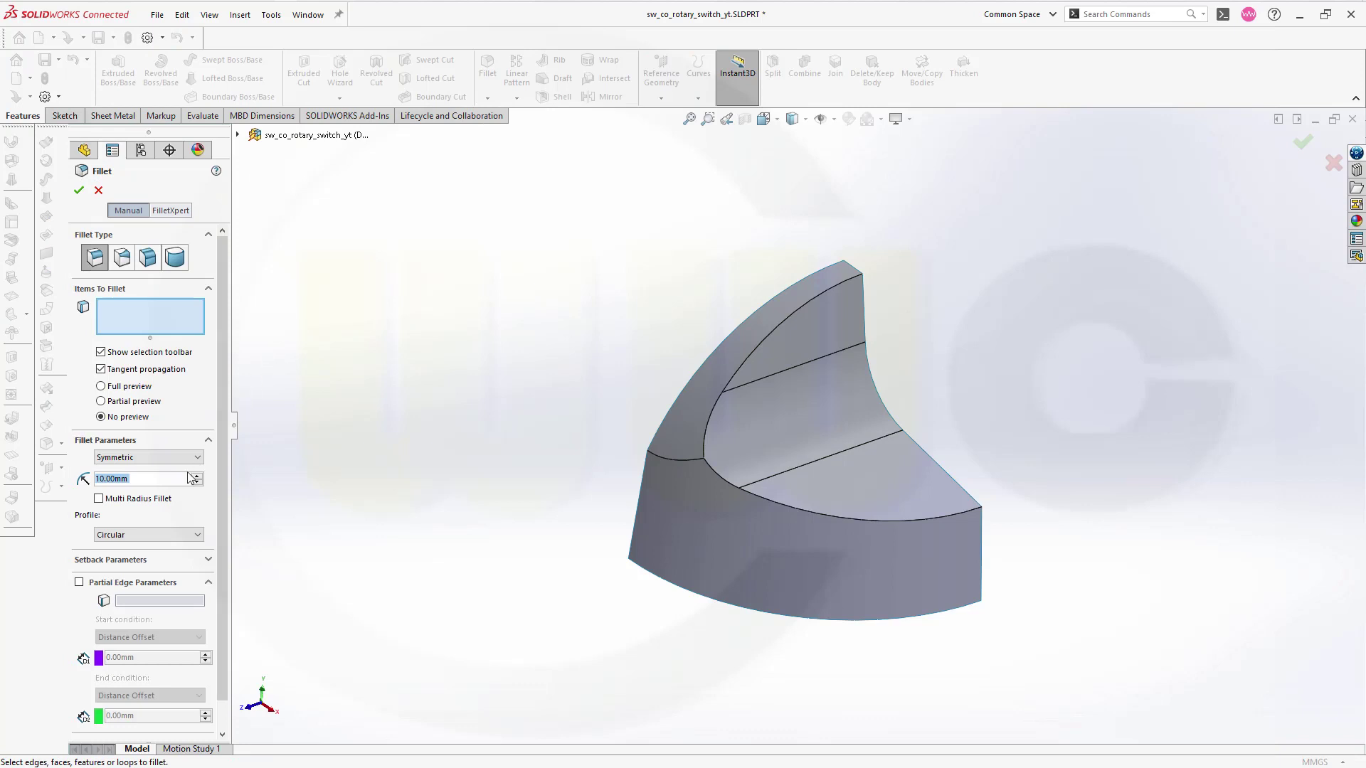
pyautogui.write('2')
pyautogui.moveTo(181, 506)
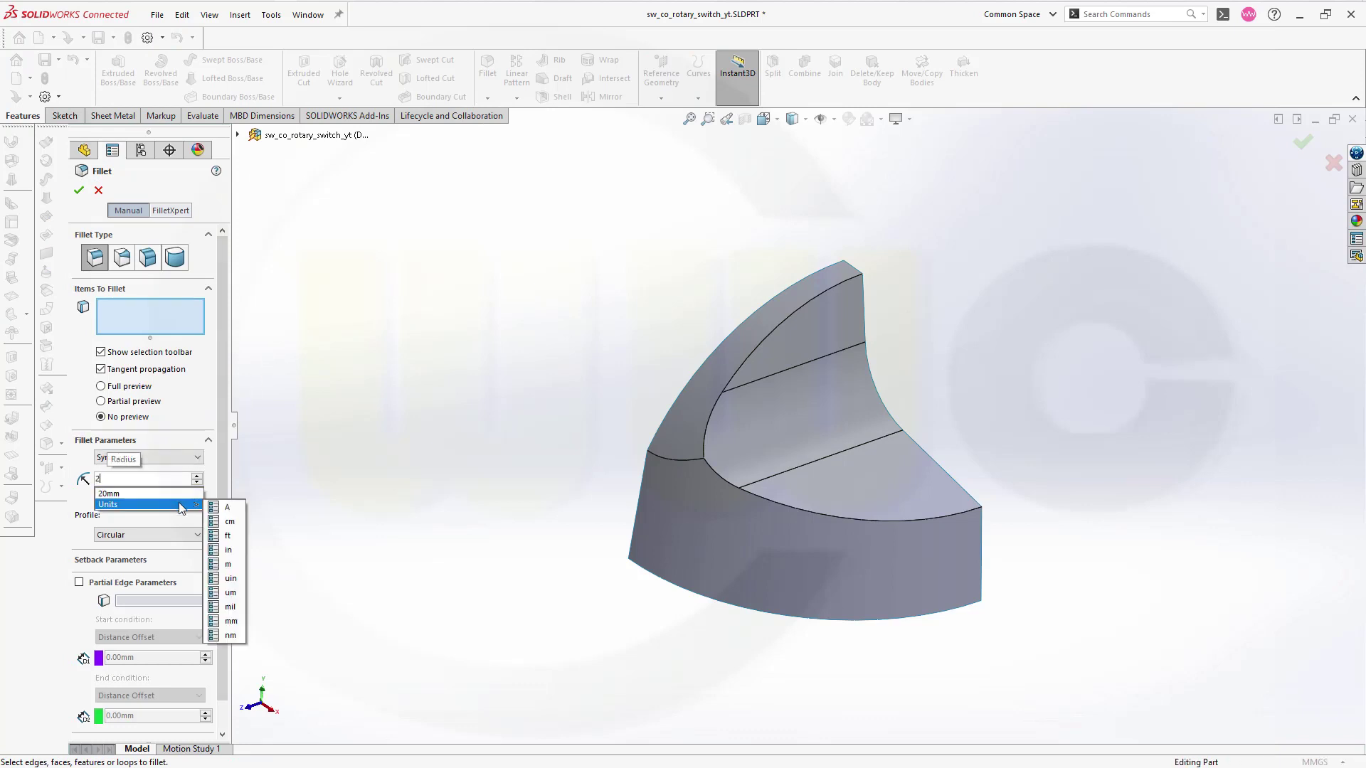
pyautogui.write('0')
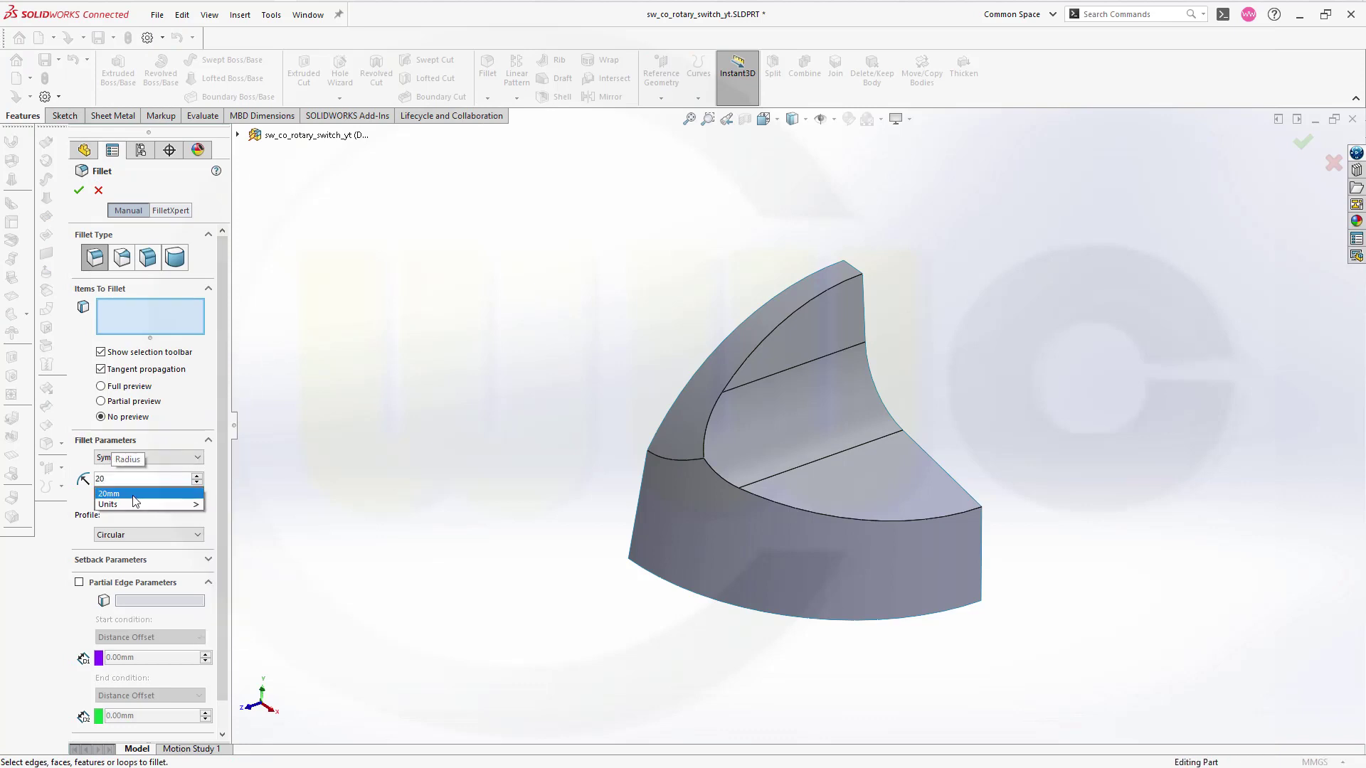
pyautogui.click(132, 497)
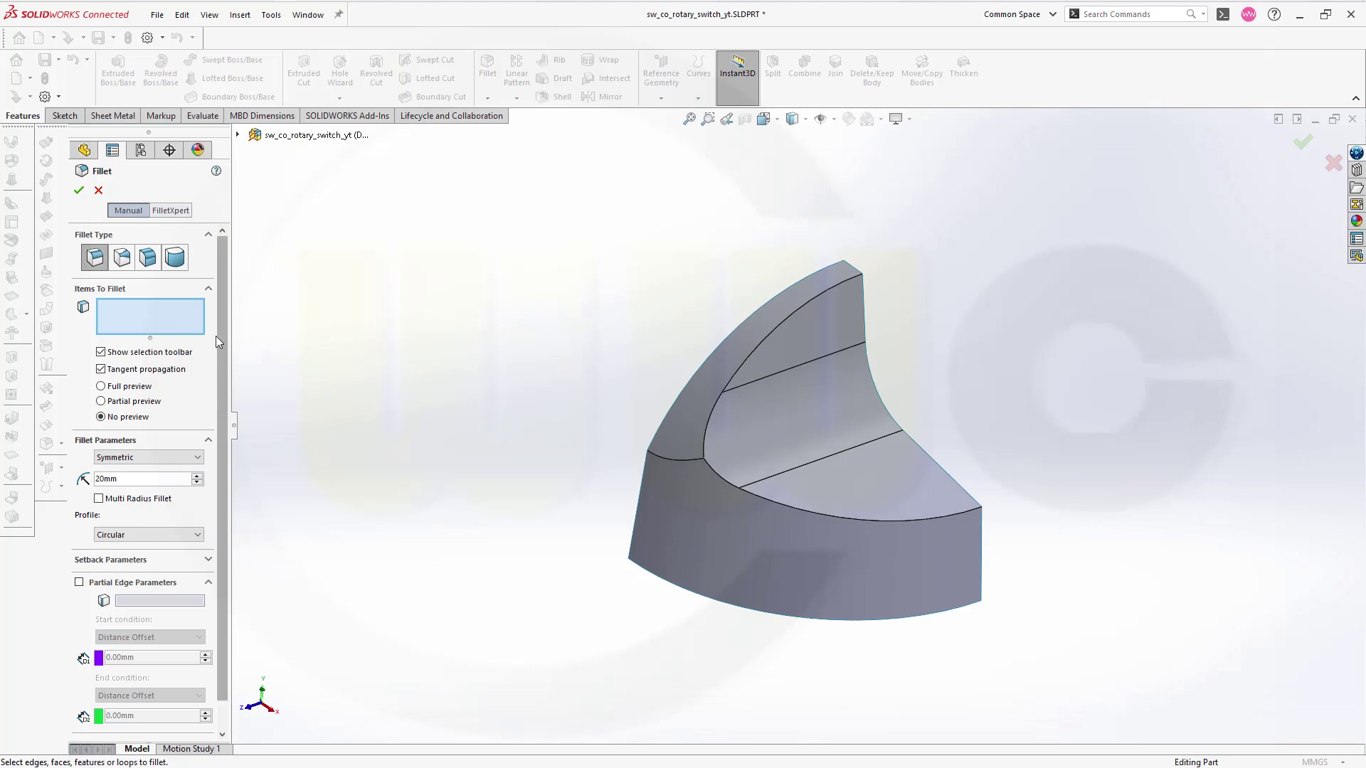
# - Make the fillet variable on the short curved inner edge, with 10 mm at the lower end
pyautogui.click(121, 257)
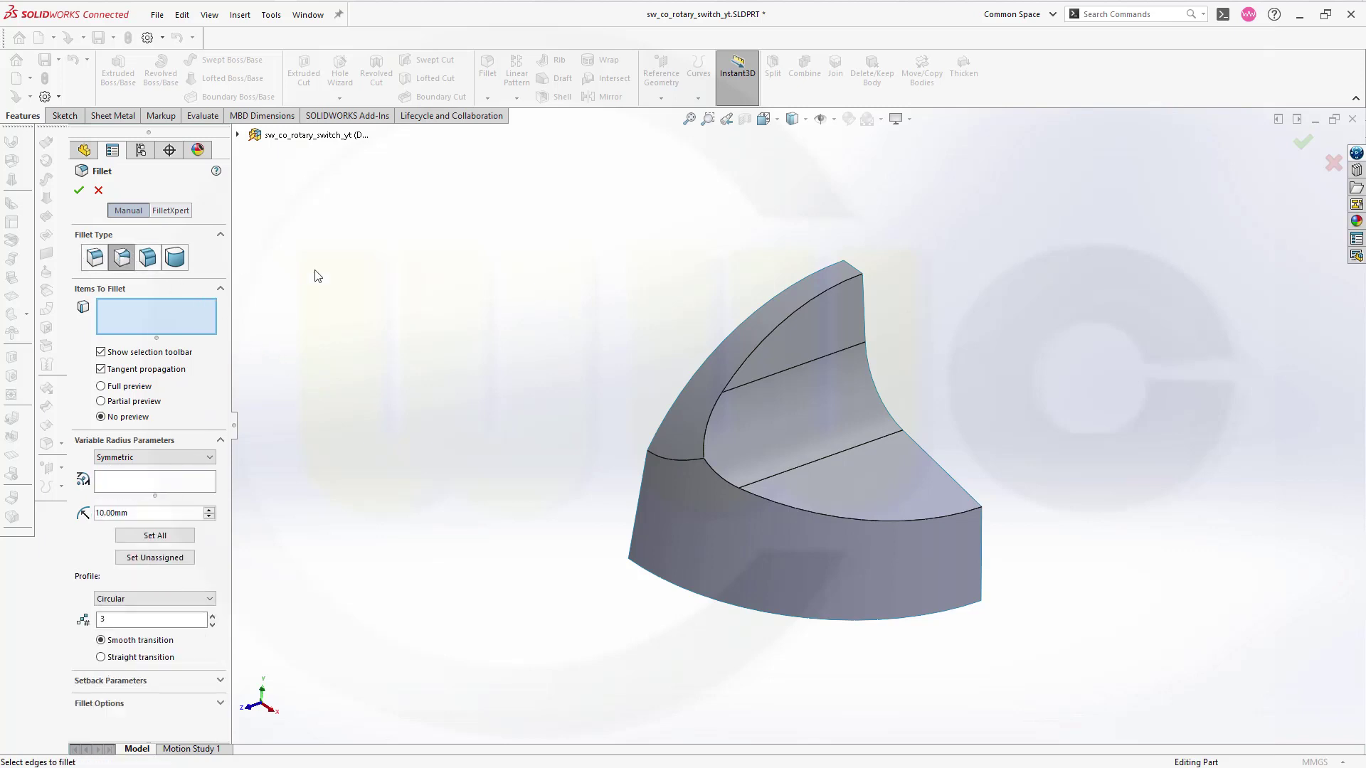
pyautogui.click(675, 464)
pyautogui.scroll(2, 583, 386)
pyautogui.scroll(-2, 621, 395)
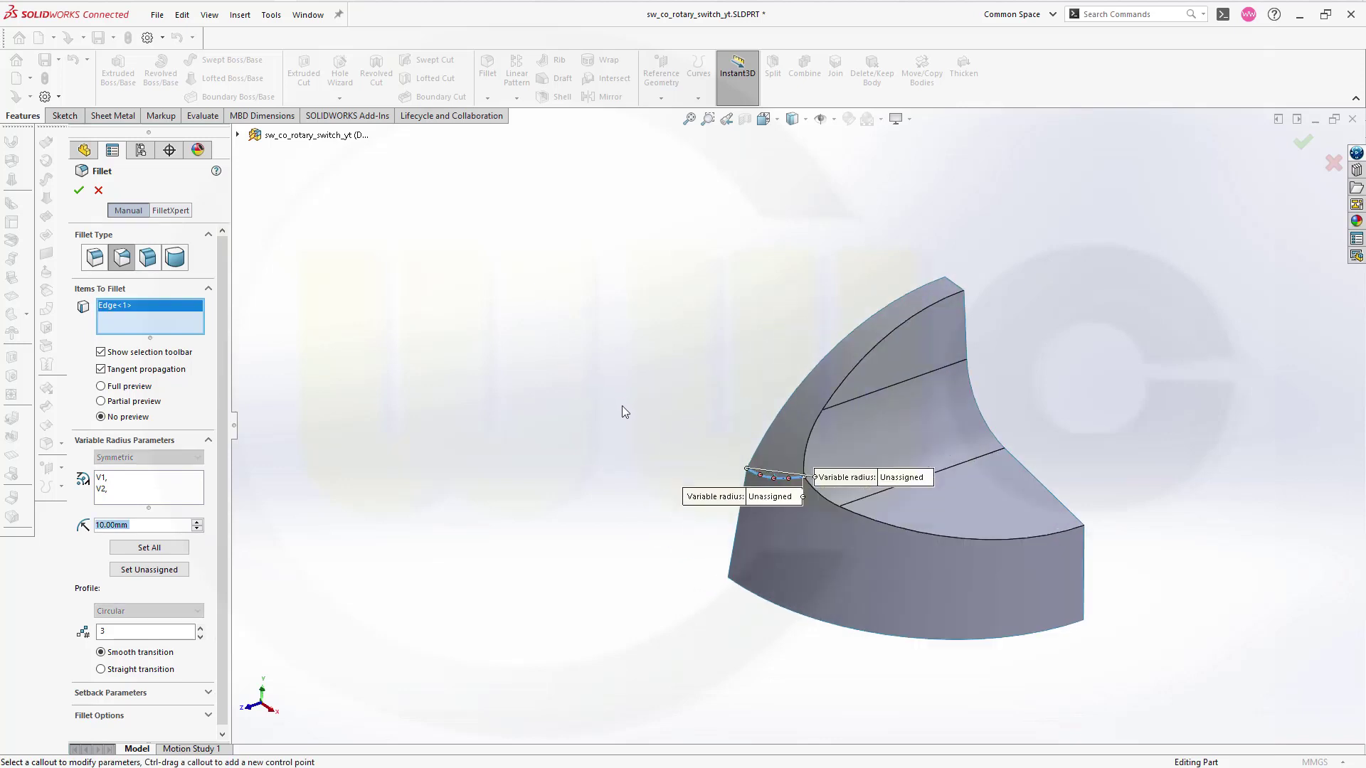
pyautogui.scroll(-3, 622, 404)
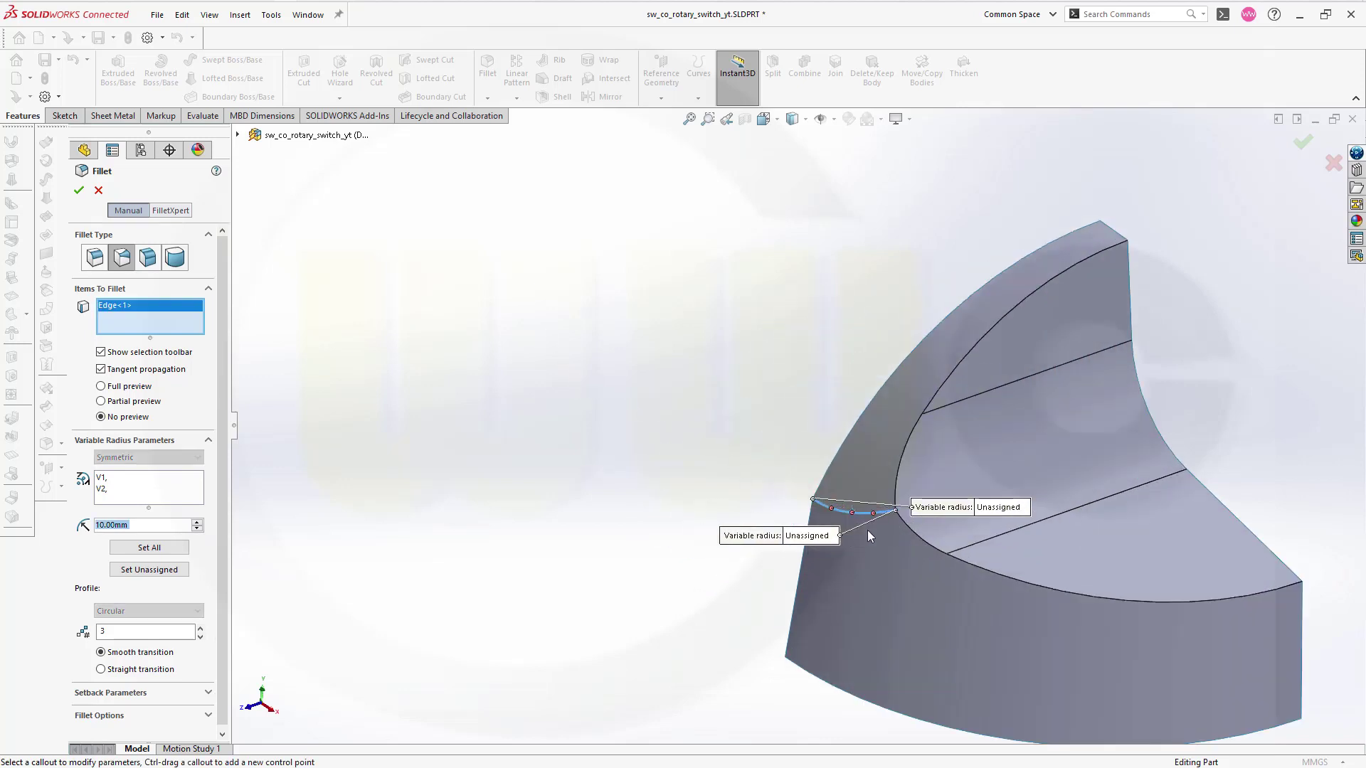
pyautogui.click(797, 538)
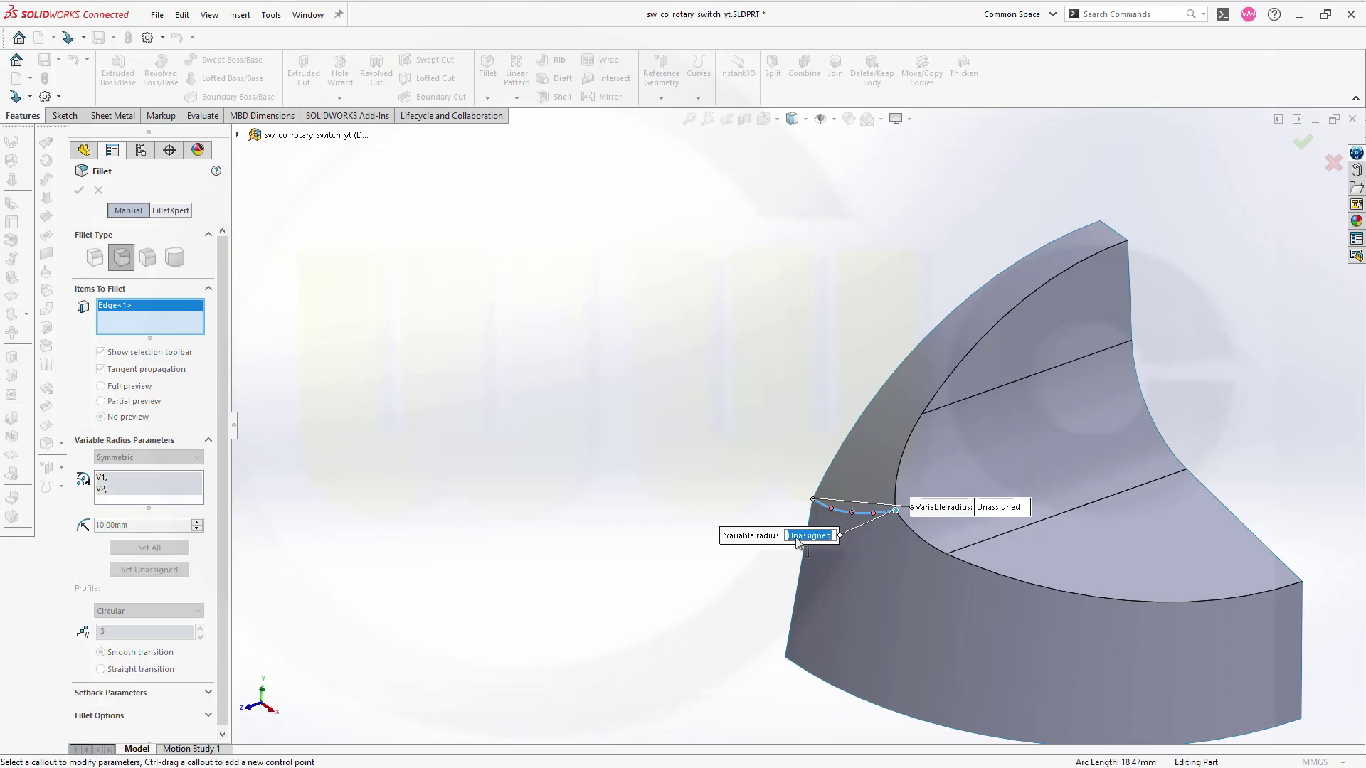
pyautogui.write('10')
pyautogui.press('Return')
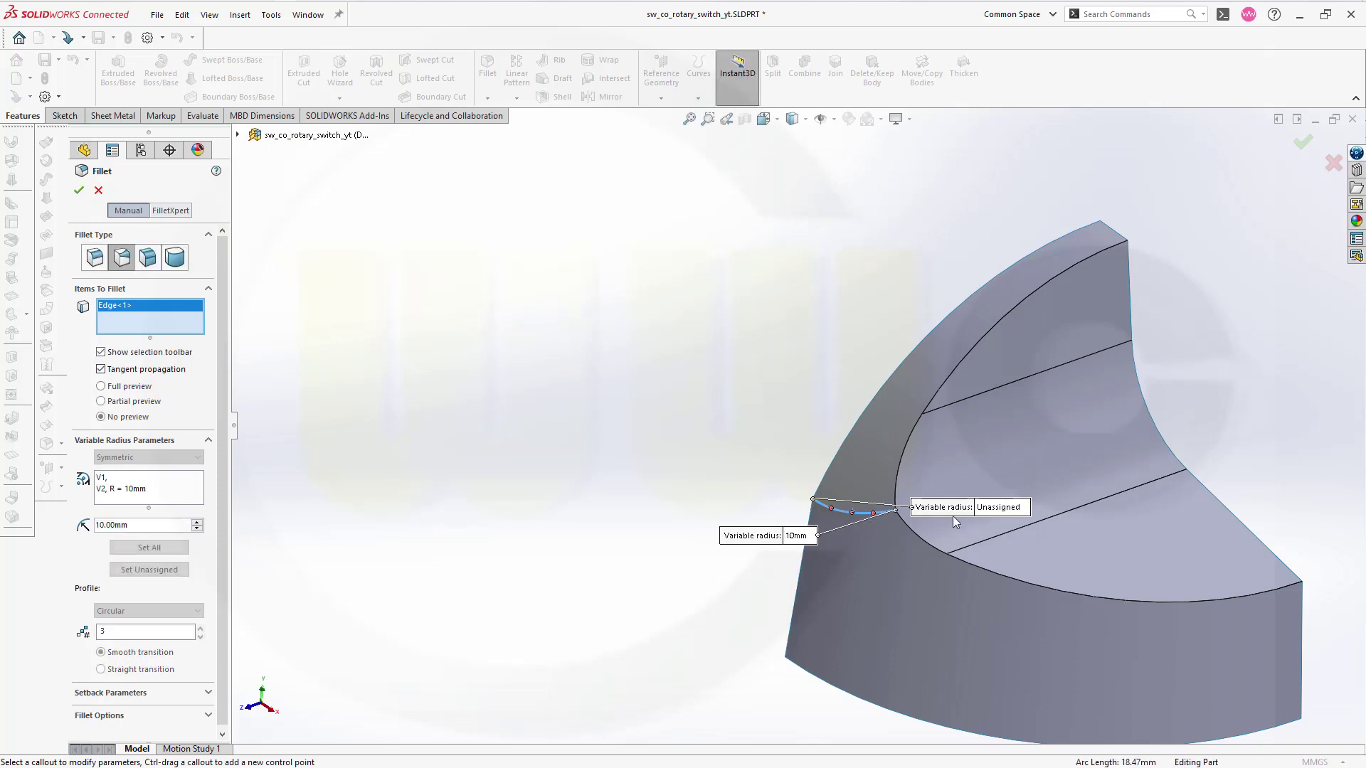
# - Set 20 mm at the upper end, reduce the profile count, and create VarFillet1
pyautogui.click(993, 508)
pyautogui.write('20')
pyautogui.press('Return')
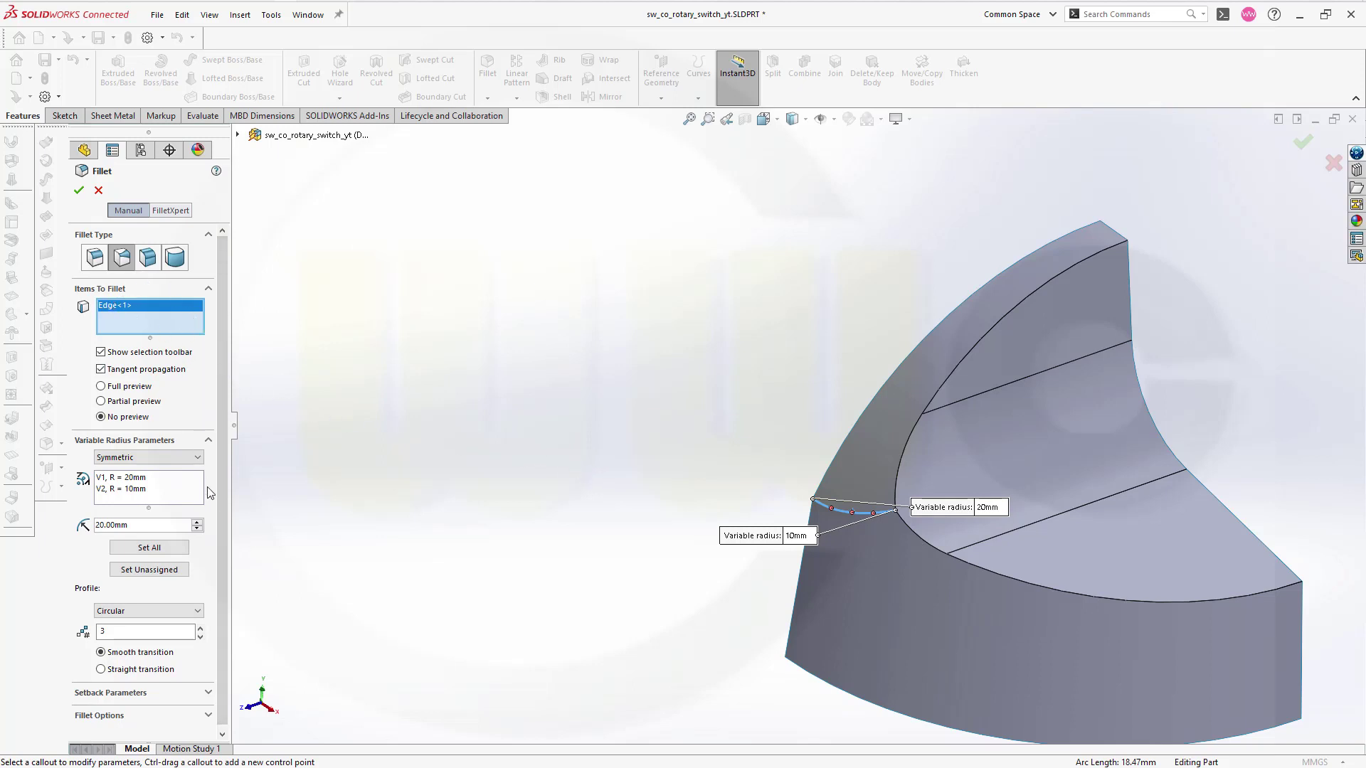
pyautogui.click(200, 637)
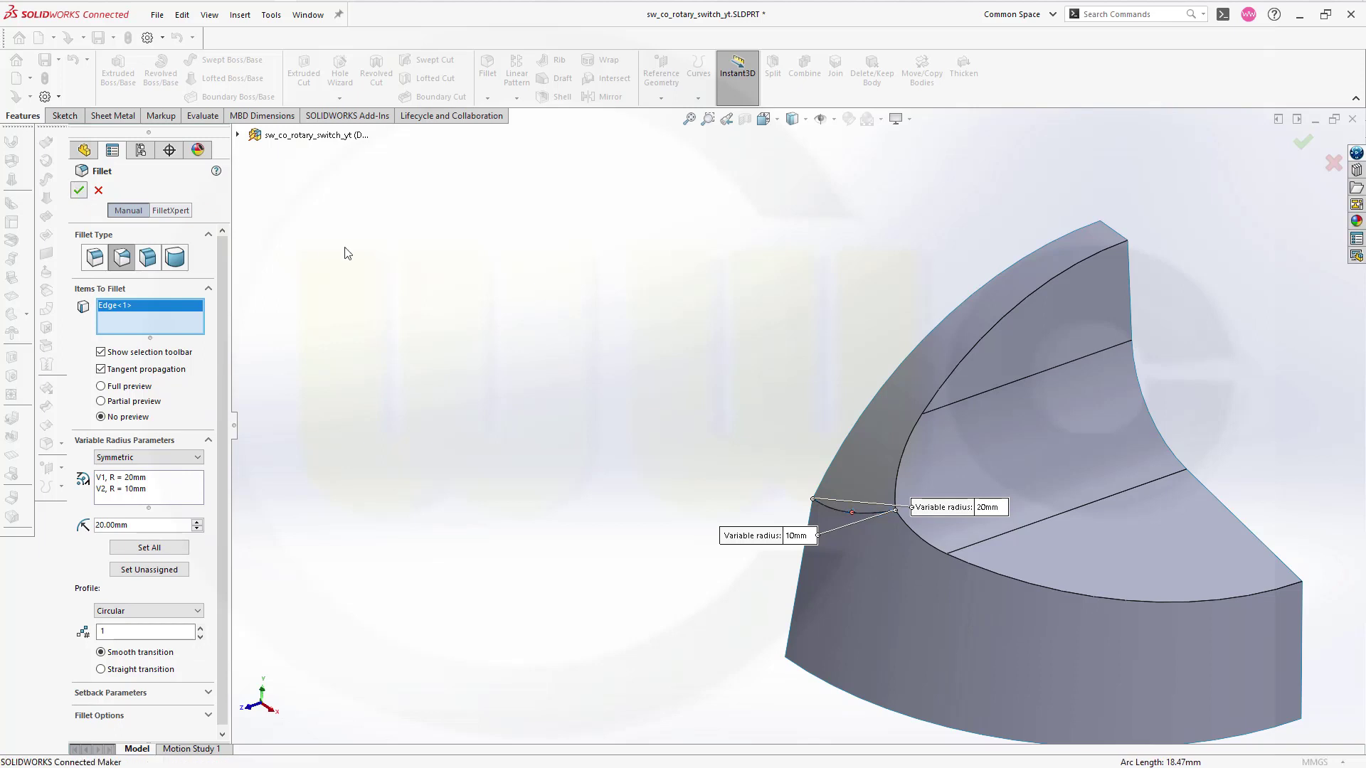
pyautogui.press('Return')
pyautogui.moveTo(661, 423); pyautogui.dragTo(676, 338, button='middle')
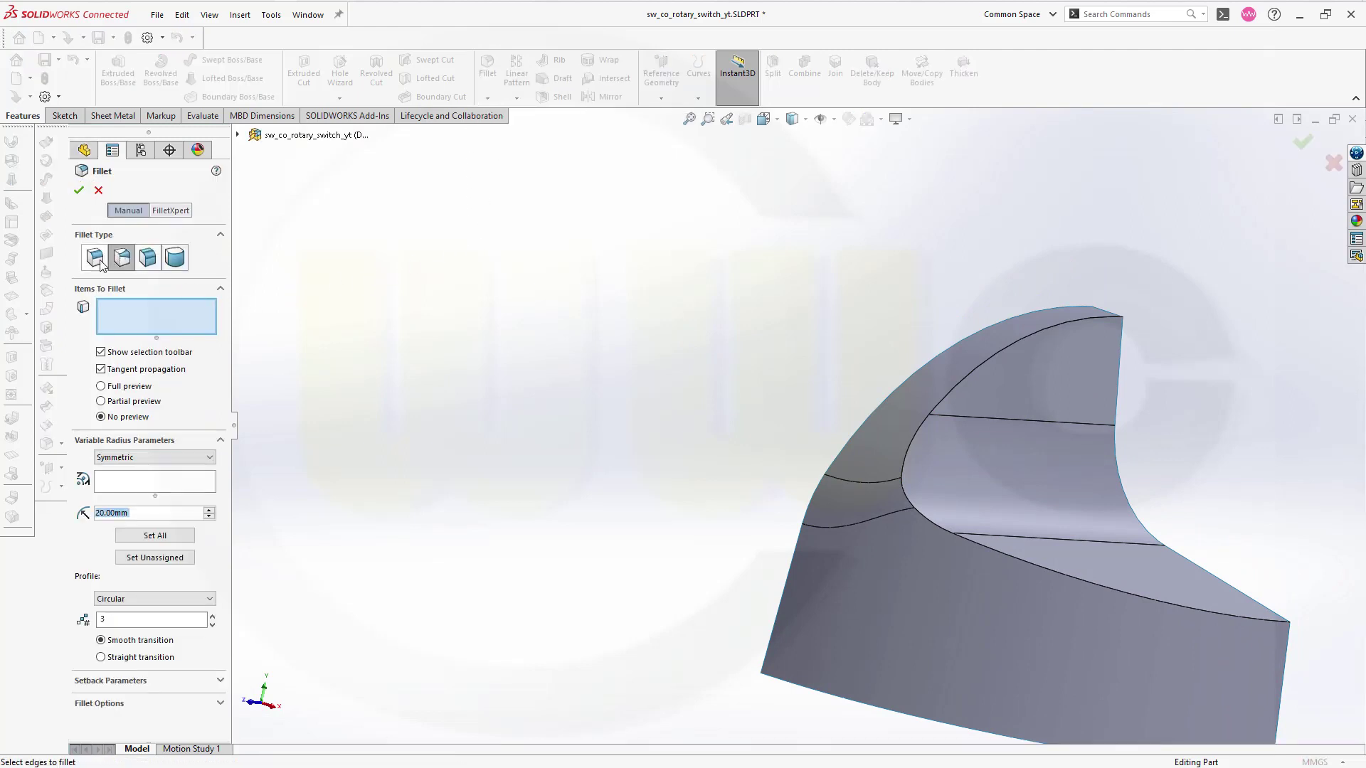
# - Create Fillet1, a constant-size 5 mm round on the long curved top edge
pyautogui.click(94, 257)
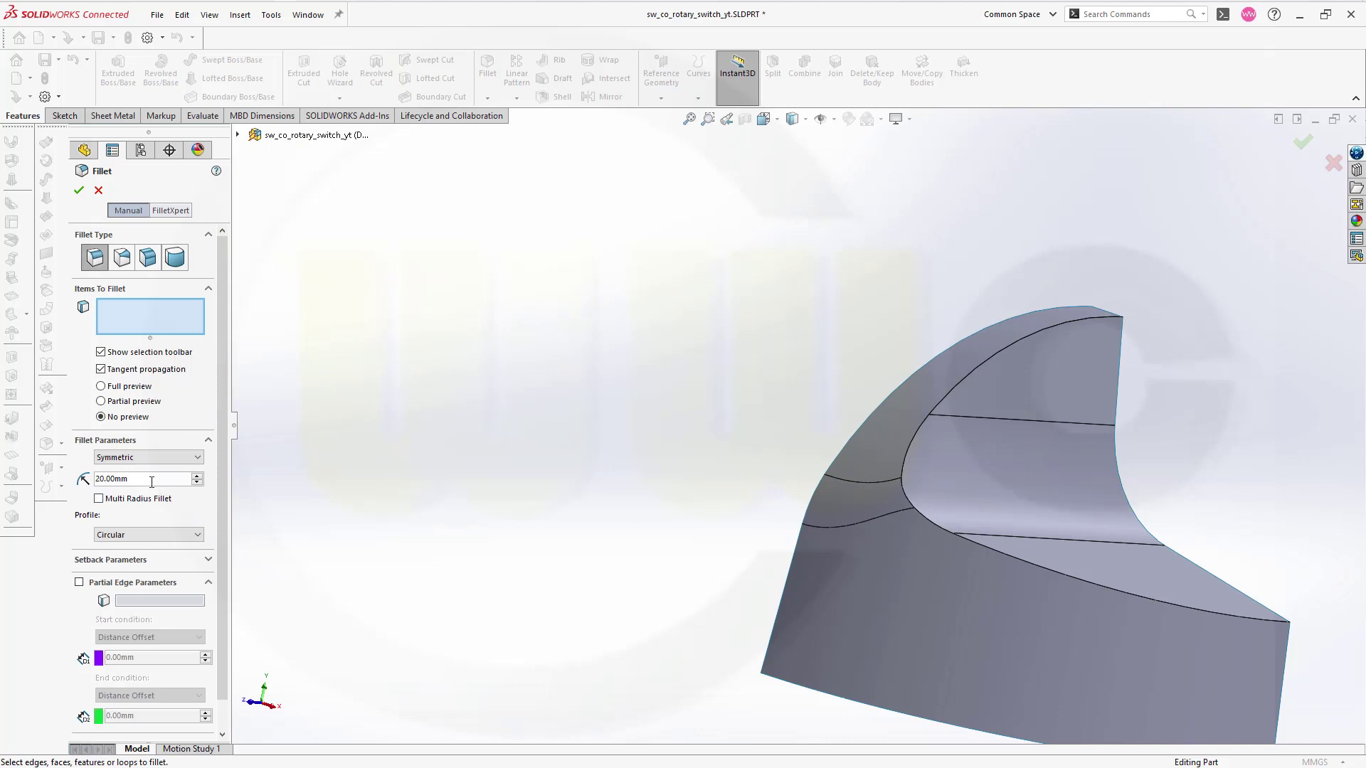
pyautogui.click(151, 481)
pyautogui.write('5')
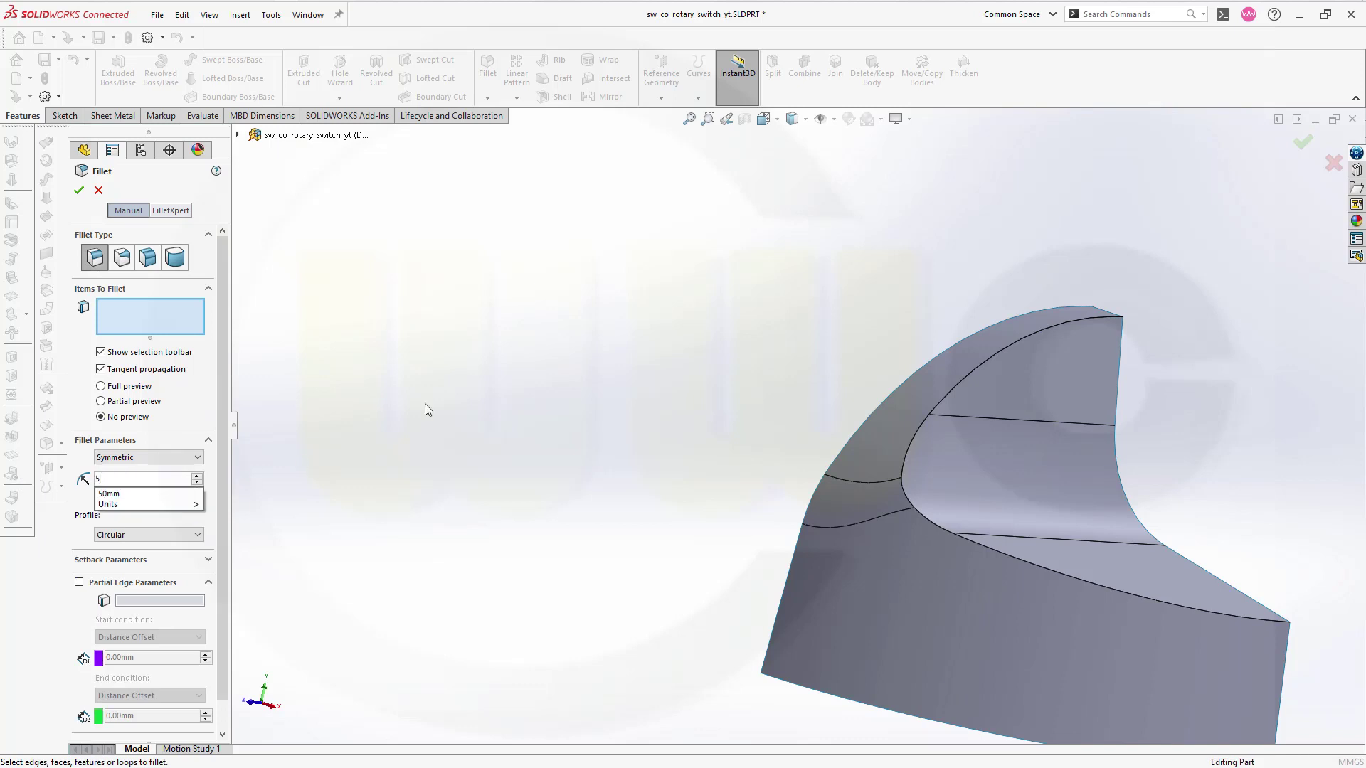
pyautogui.click(976, 370)
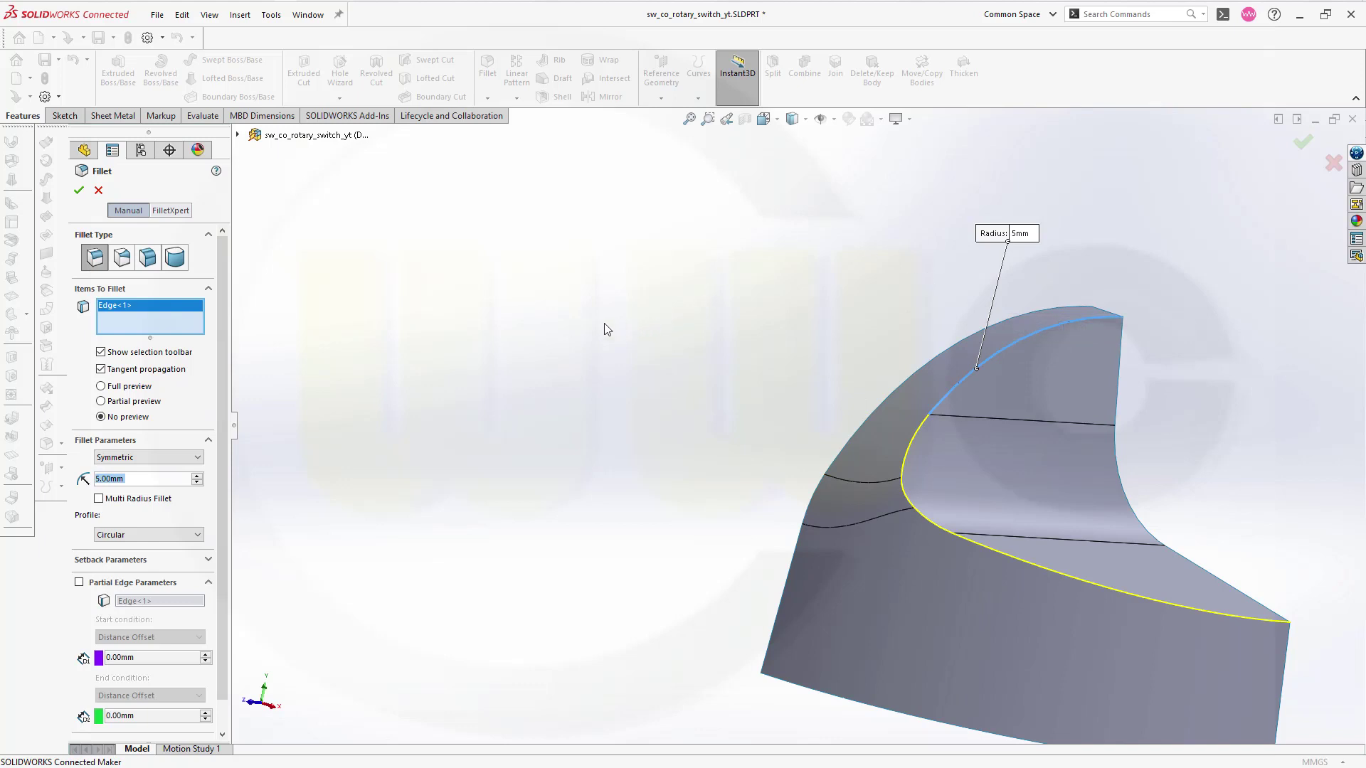
pyautogui.click(79, 190)
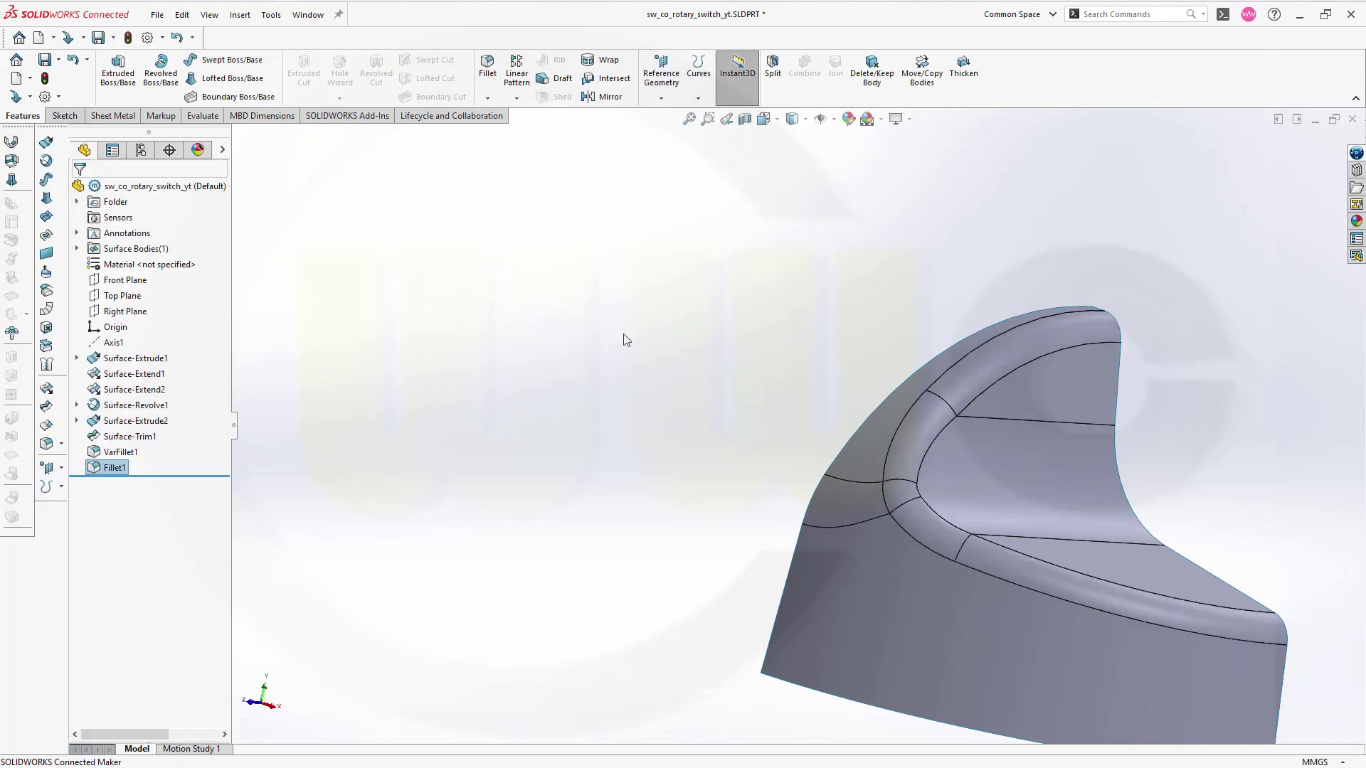
pyautogui.moveTo(629, 346); pyautogui.dragTo(719, 412, button='middle')
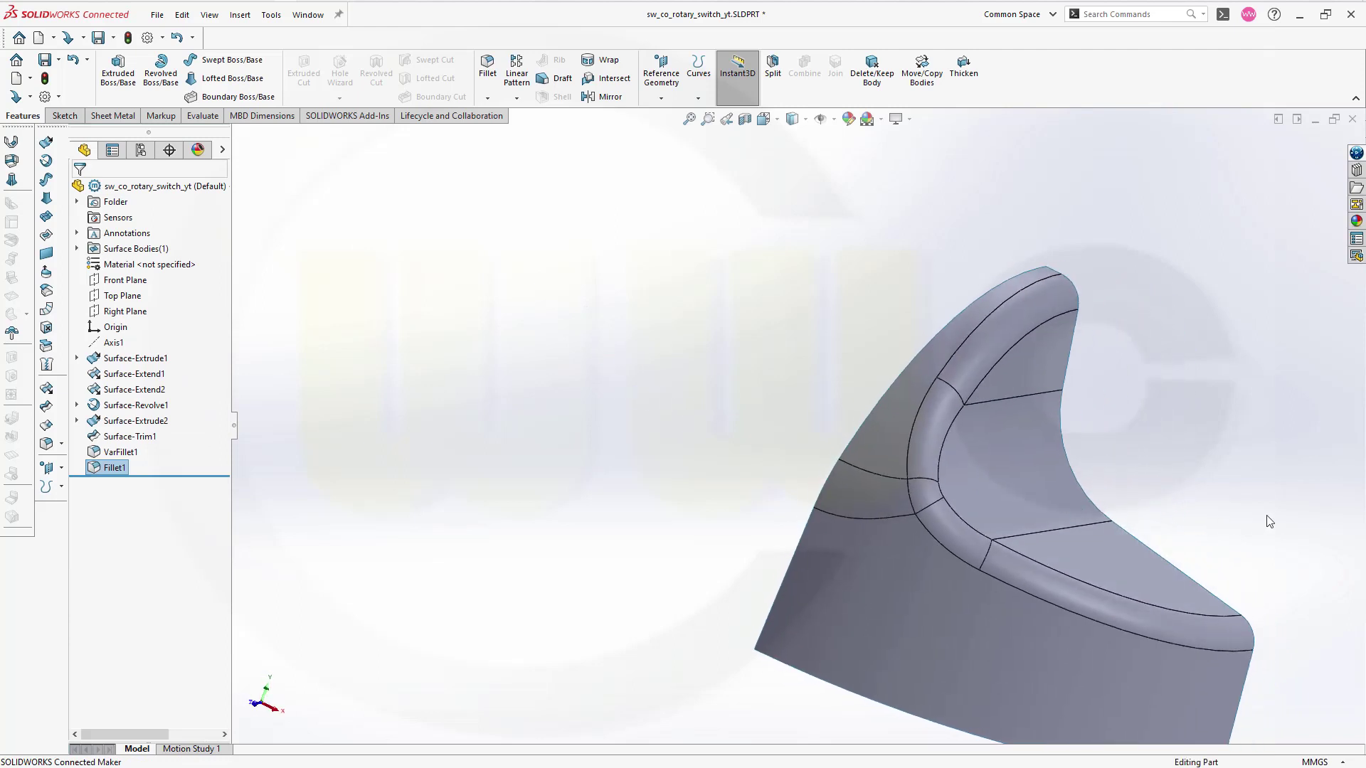
pyautogui.moveTo(1265, 510); pyautogui.dragTo(1045, 421, button='middle')
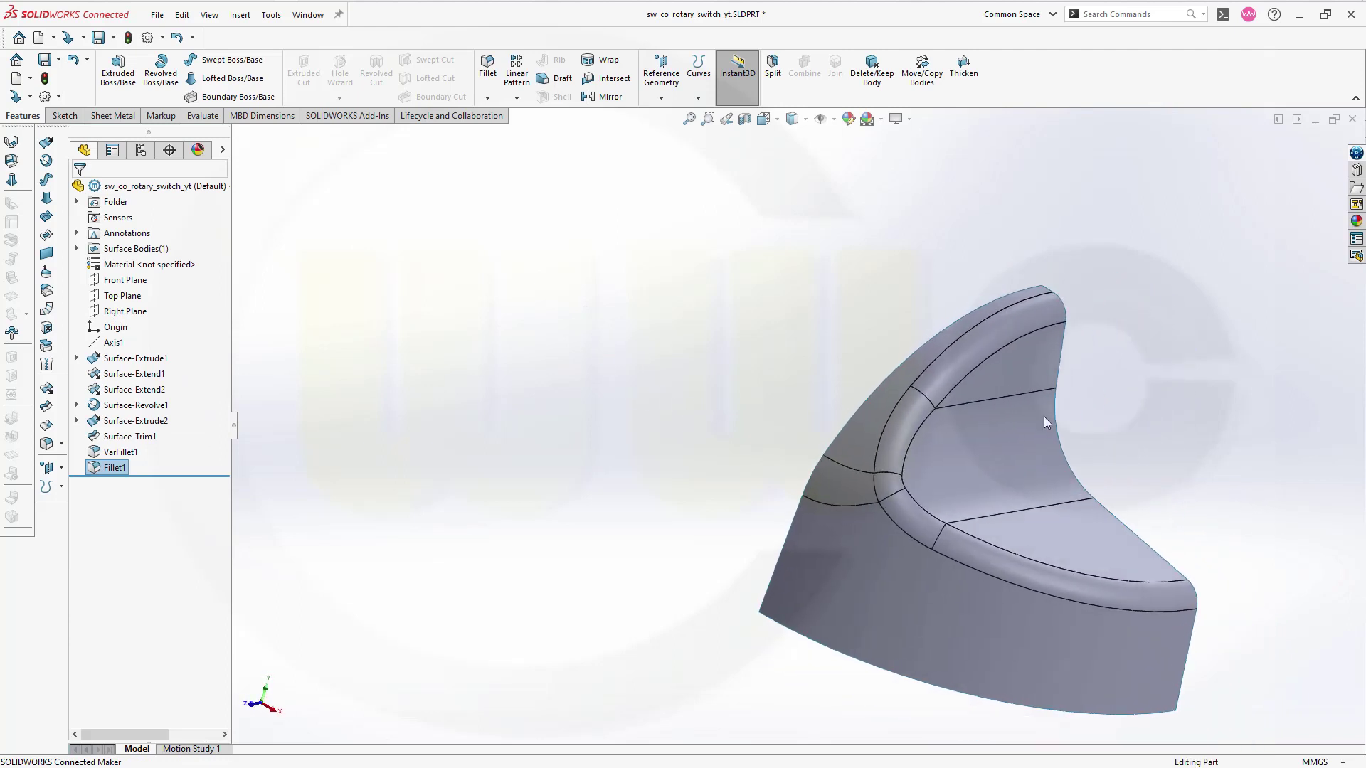
pyautogui.click(668, 271)
# - Mirror the Fillet1 body across the Front Plane with Knit surfaces on, creating Mirror1
pyautogui.click(601, 97)
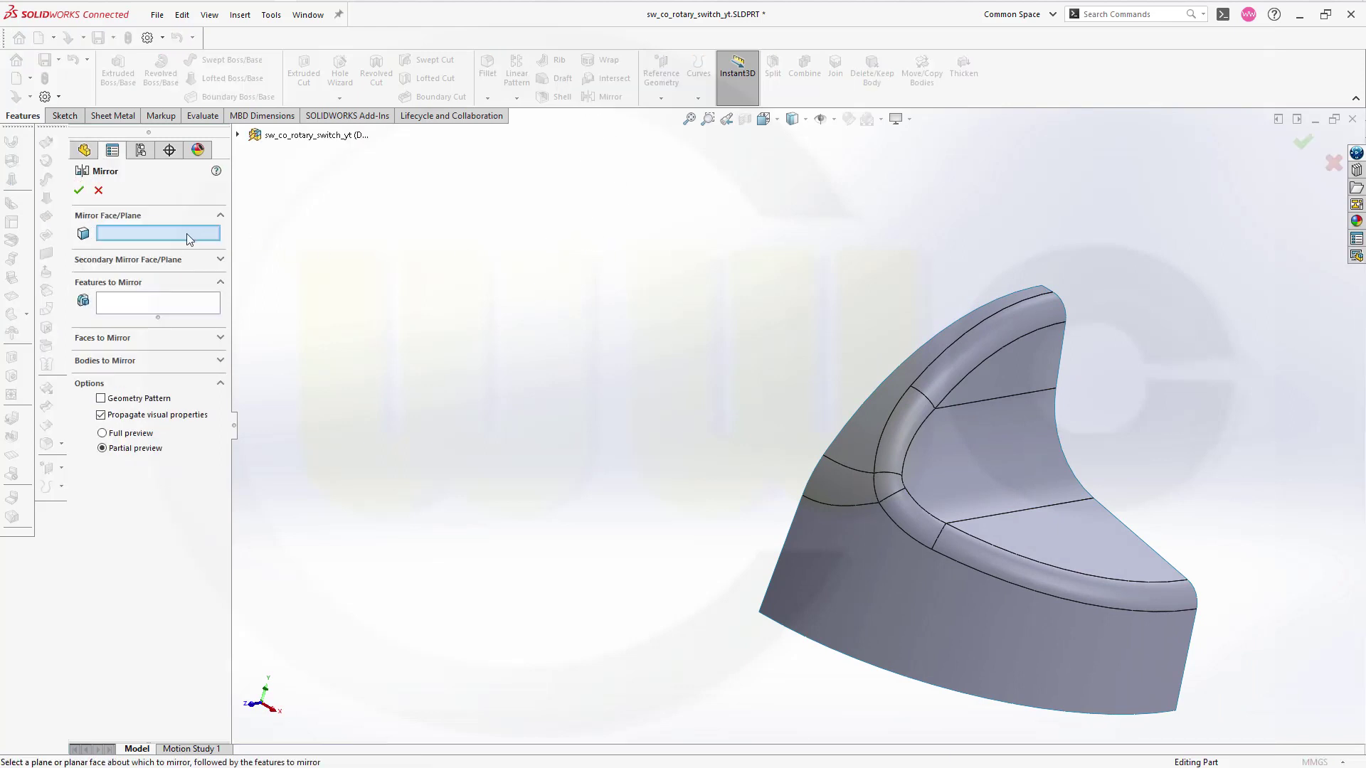
pyautogui.click(221, 361)
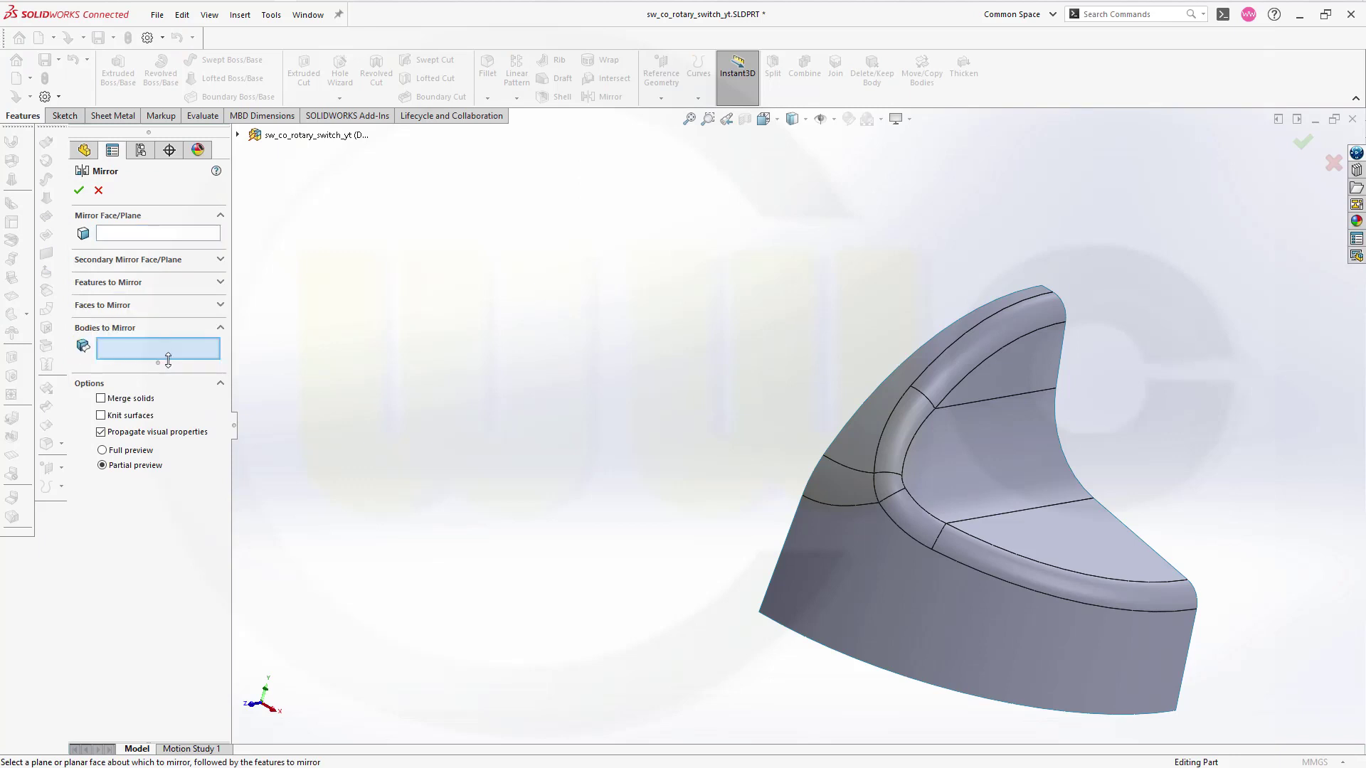
pyautogui.click(886, 577)
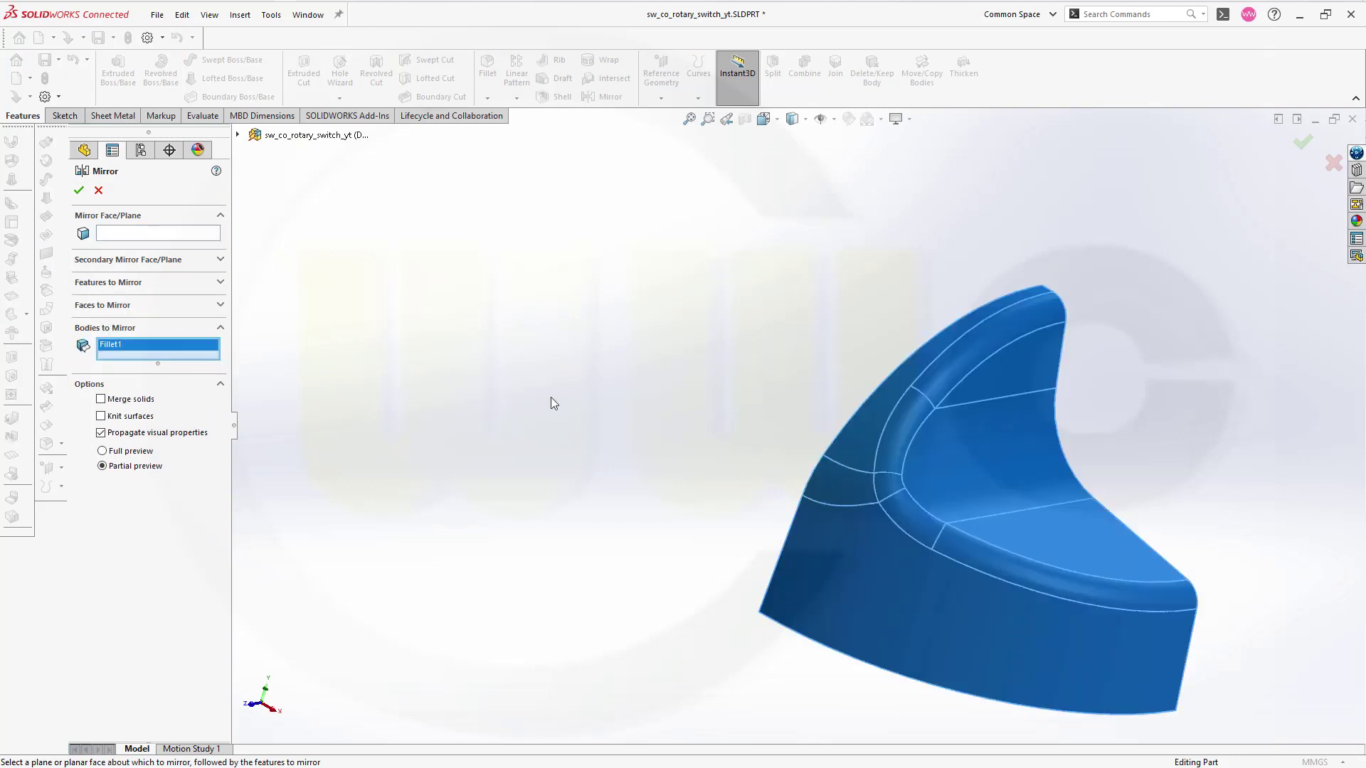
pyautogui.click(150, 239)
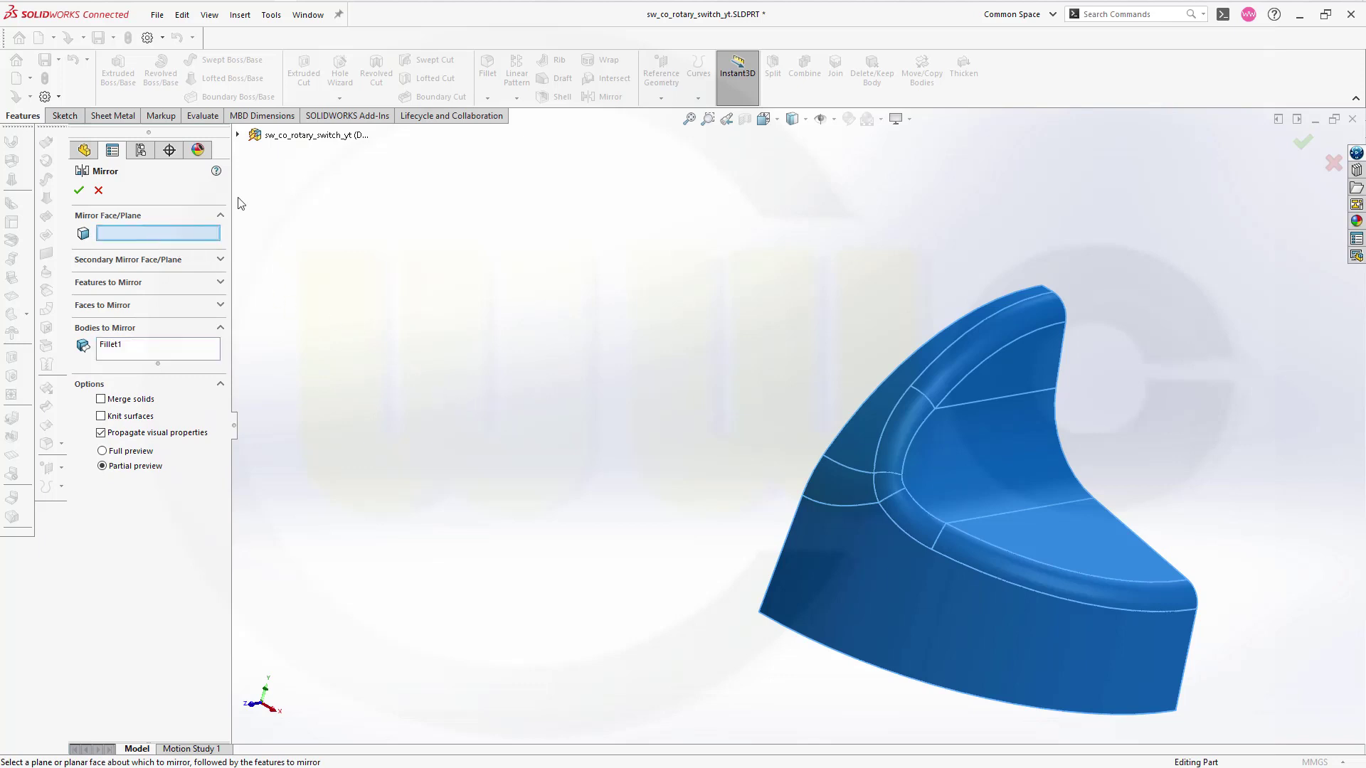
pyautogui.click(239, 135)
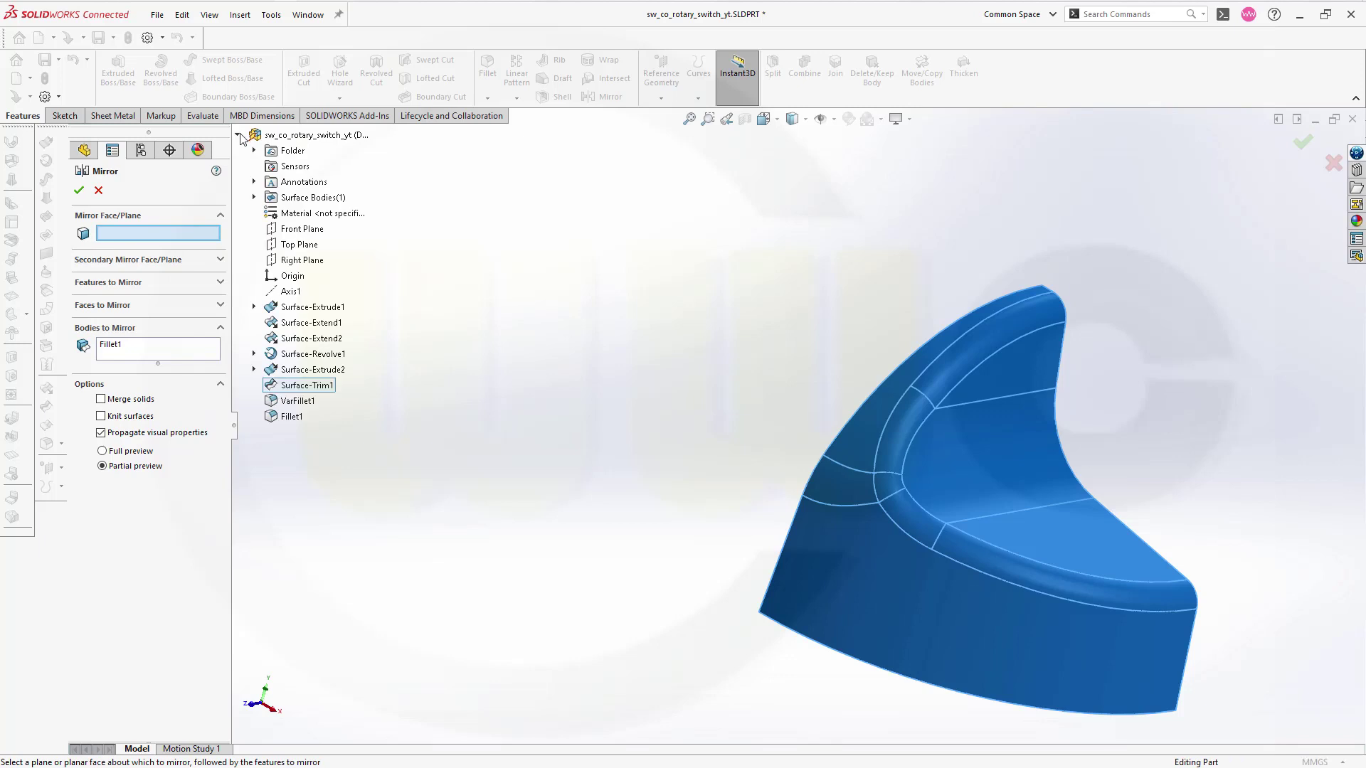
pyautogui.click(297, 230)
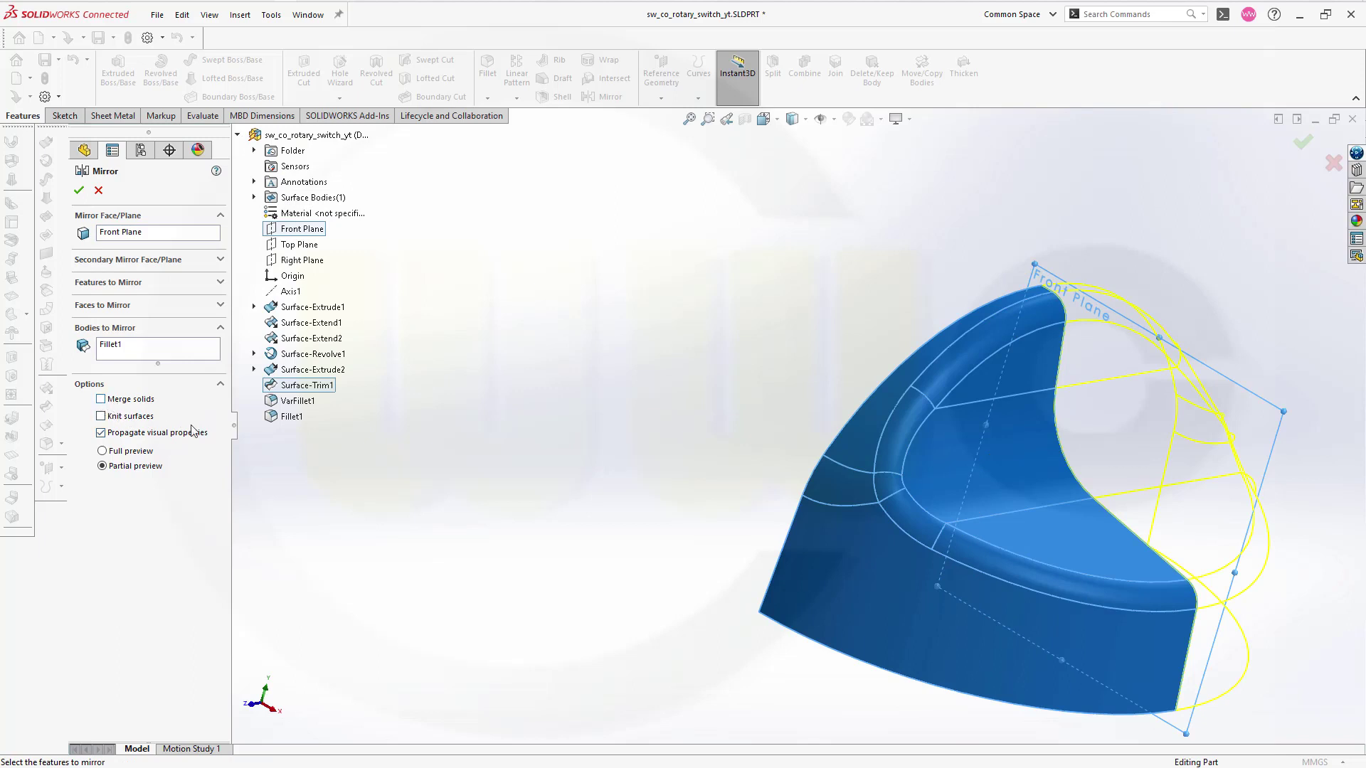
pyautogui.click(101, 417)
pyautogui.click(79, 190)
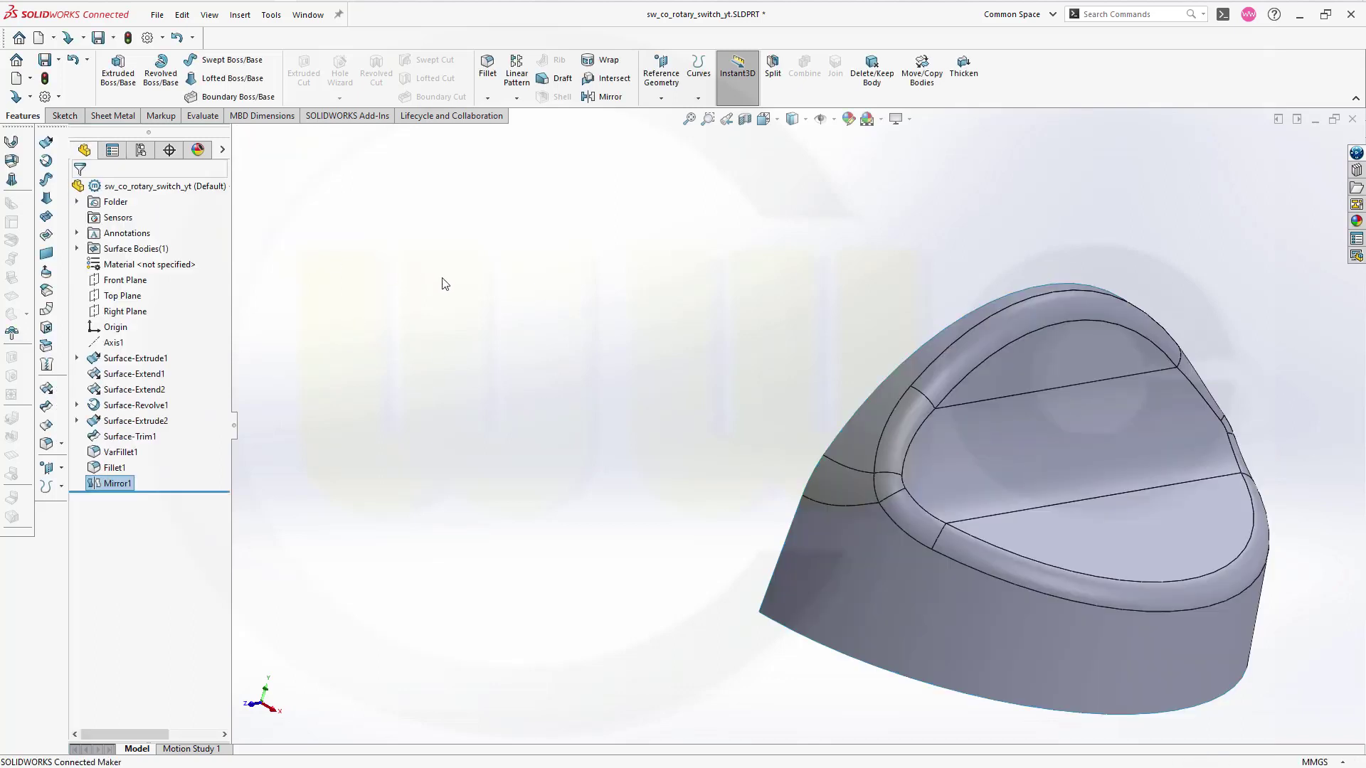
# - Mirror the Mirror1 body across the Right Plane with knit surfaces, creating Mirror2
pyautogui.click(604, 96)
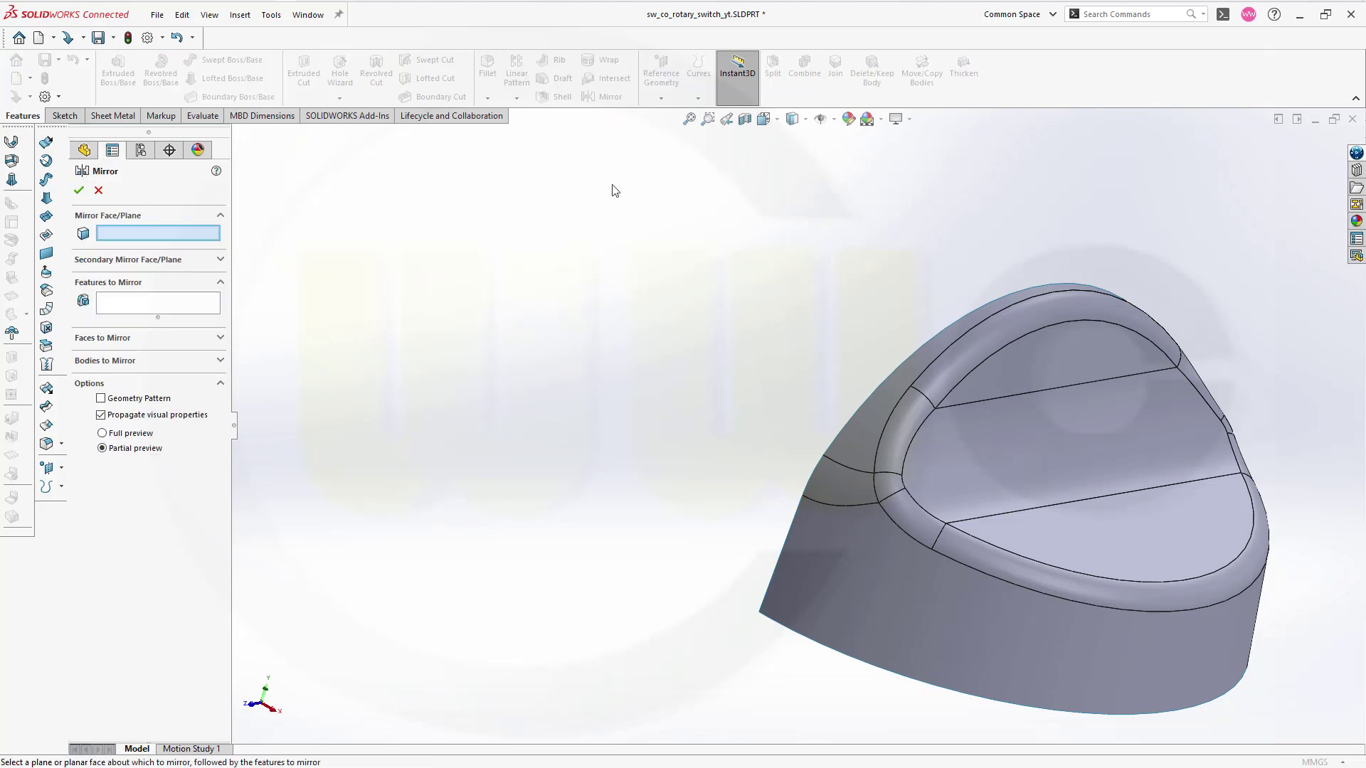
pyautogui.click(222, 361)
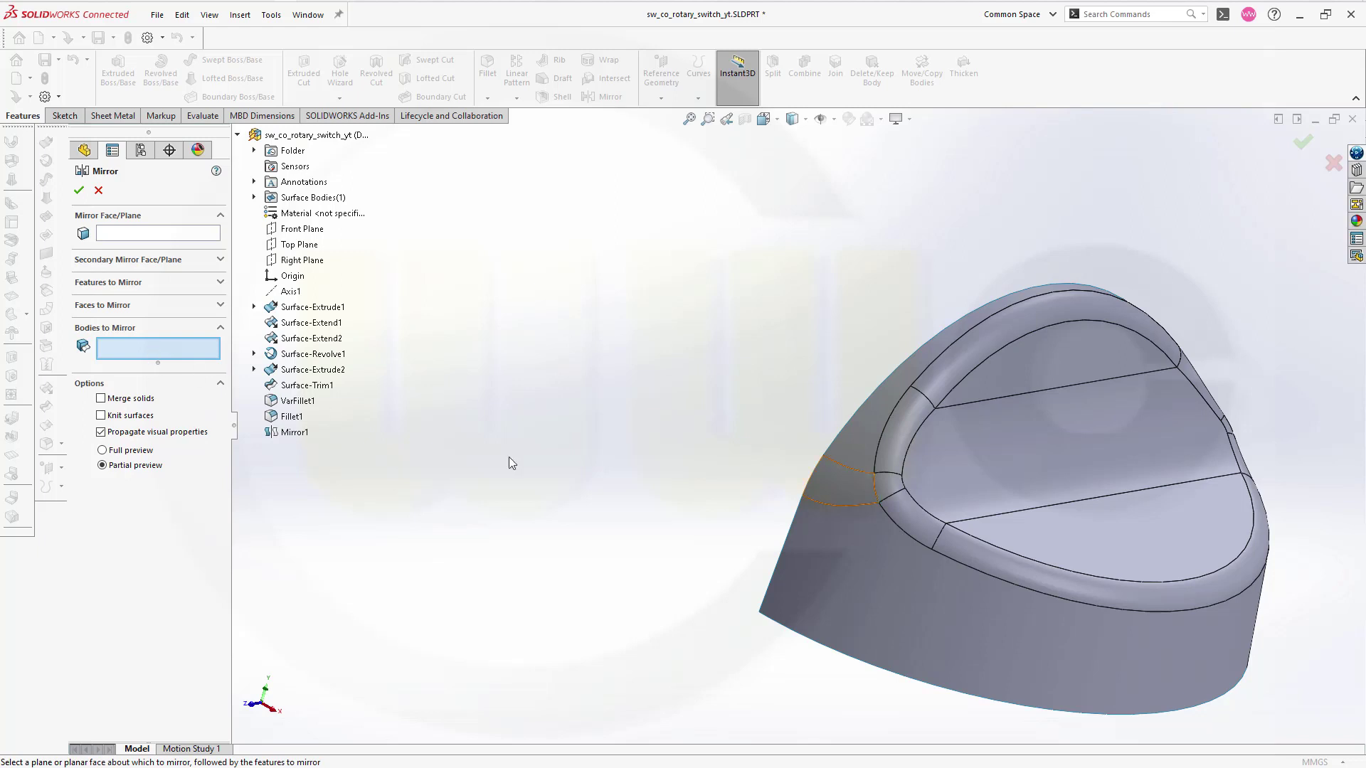
pyautogui.click(871, 583)
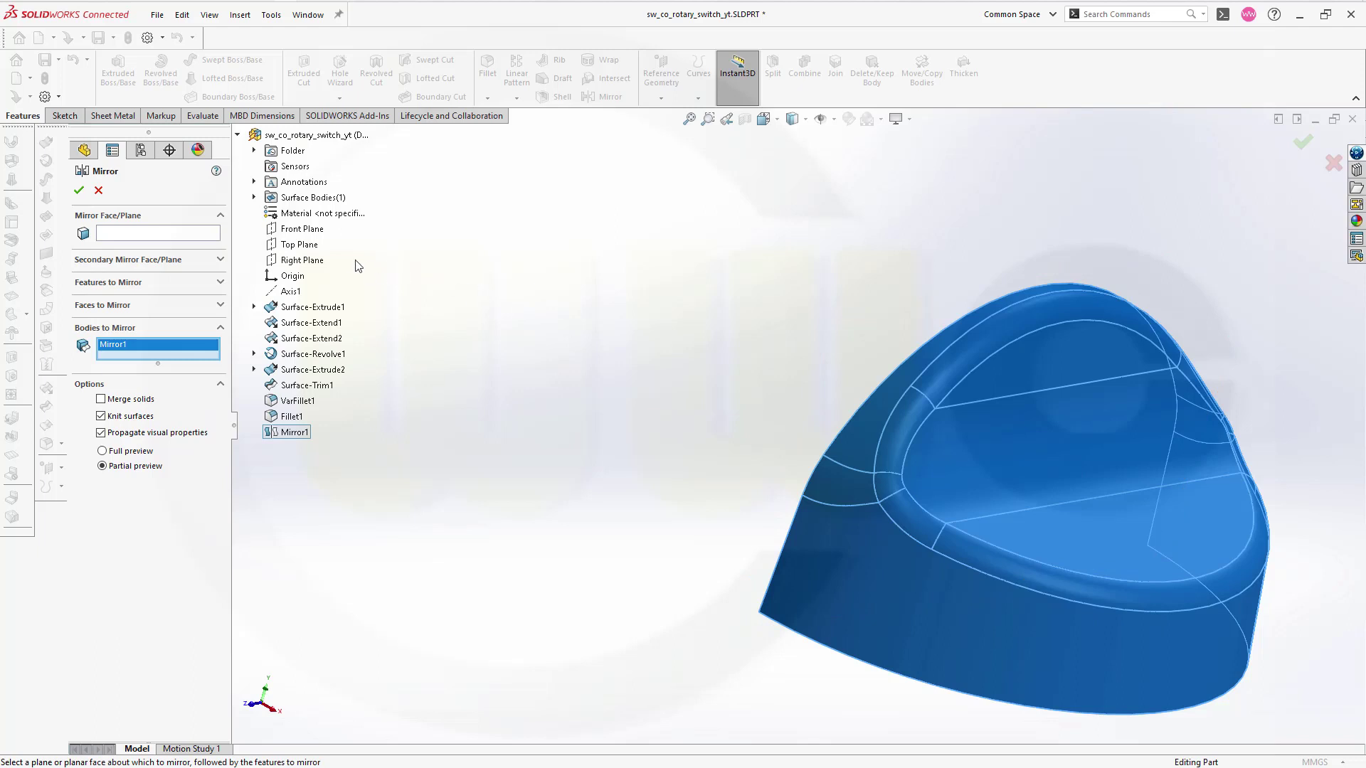
pyautogui.click(314, 261)
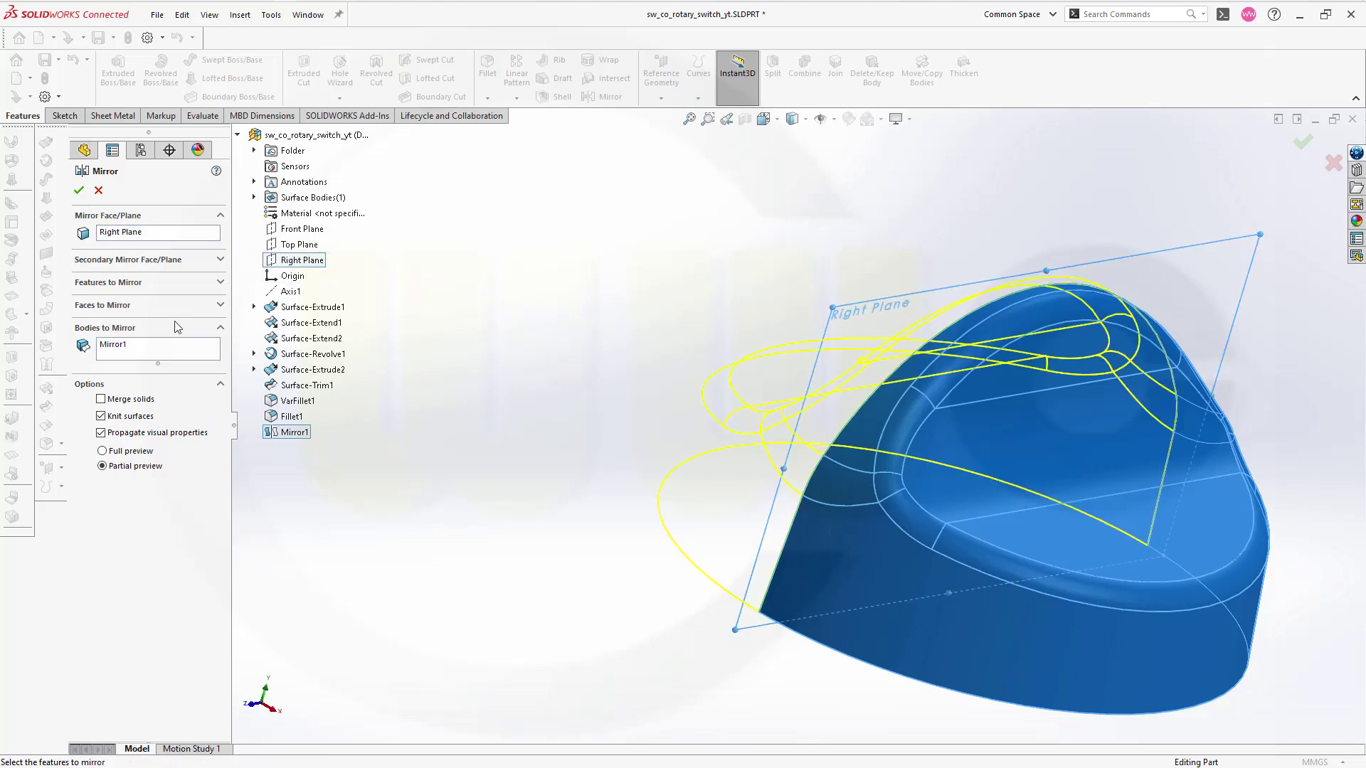
pyautogui.click(78, 190)
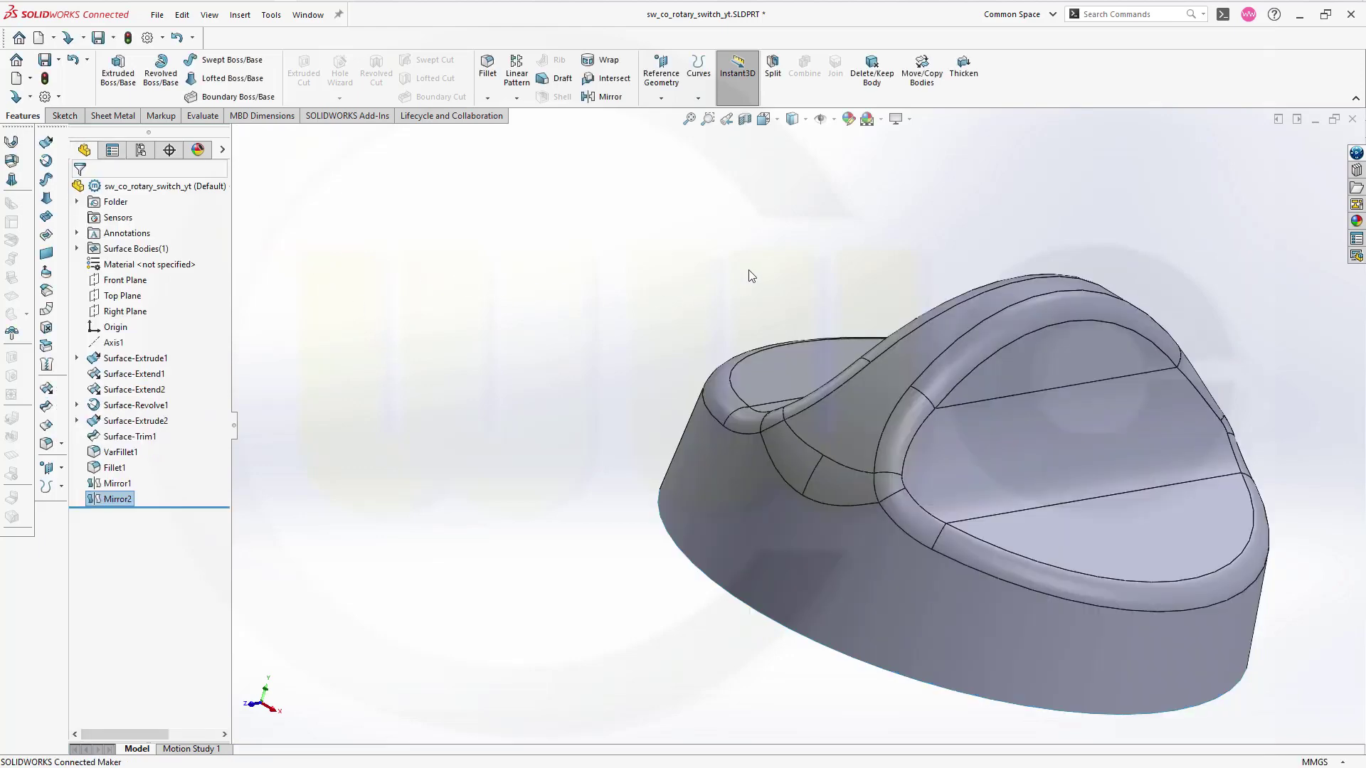
pyautogui.moveTo(751, 276); pyautogui.dragTo(390, 266, button='middle')
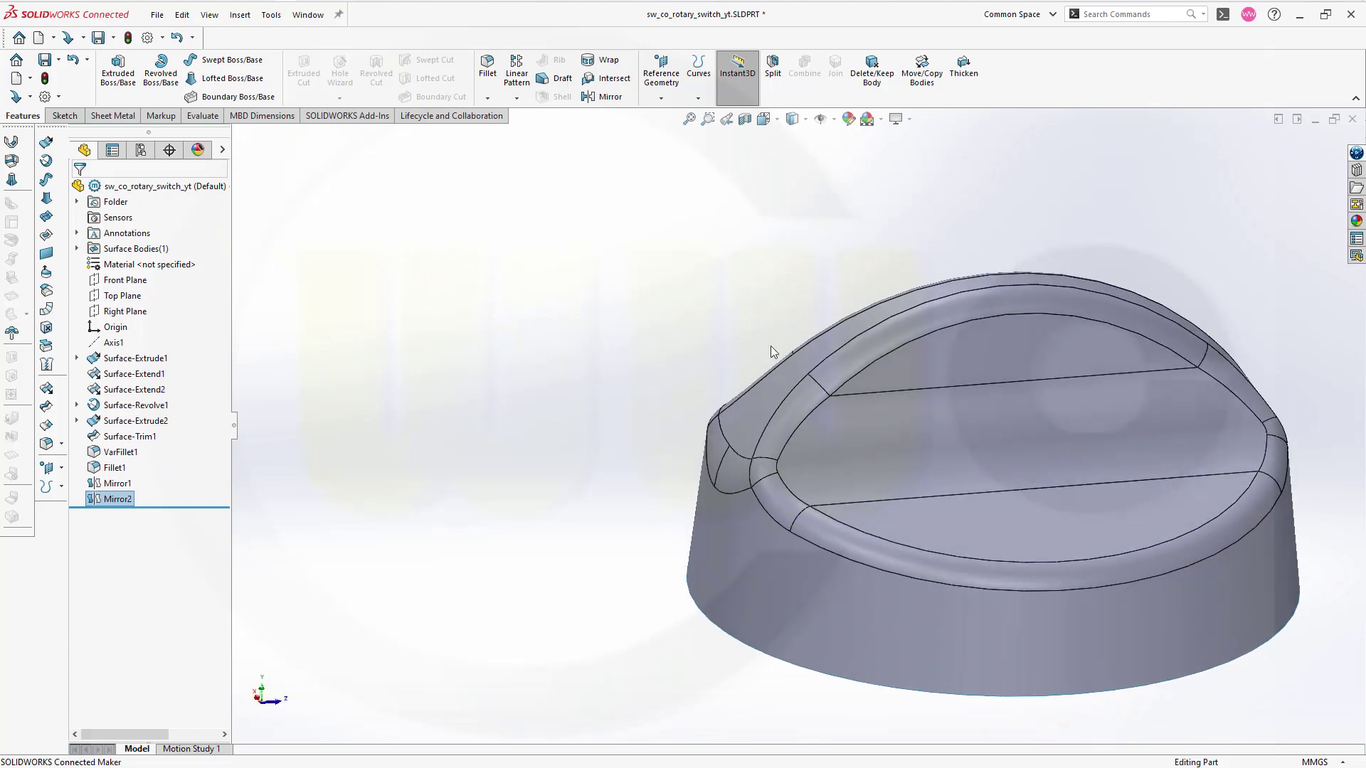
pyautogui.press('z')
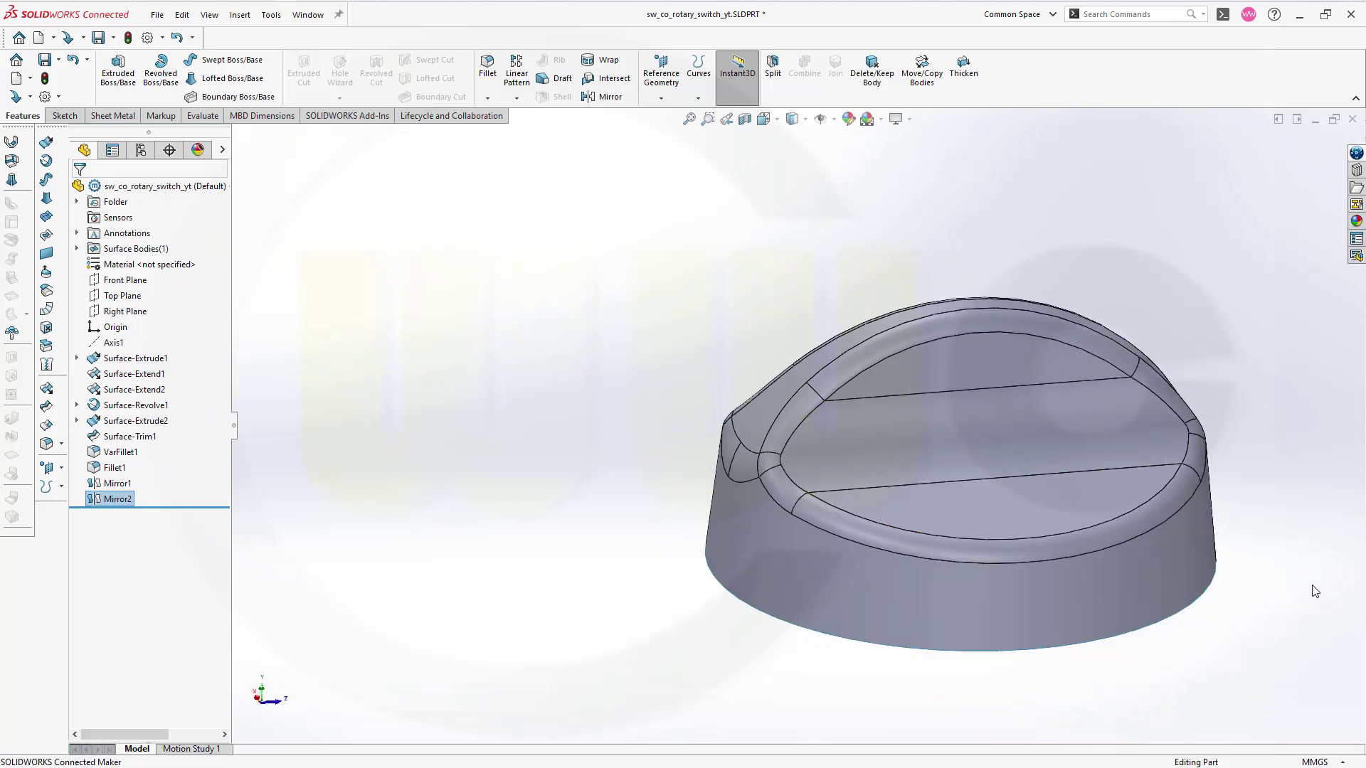